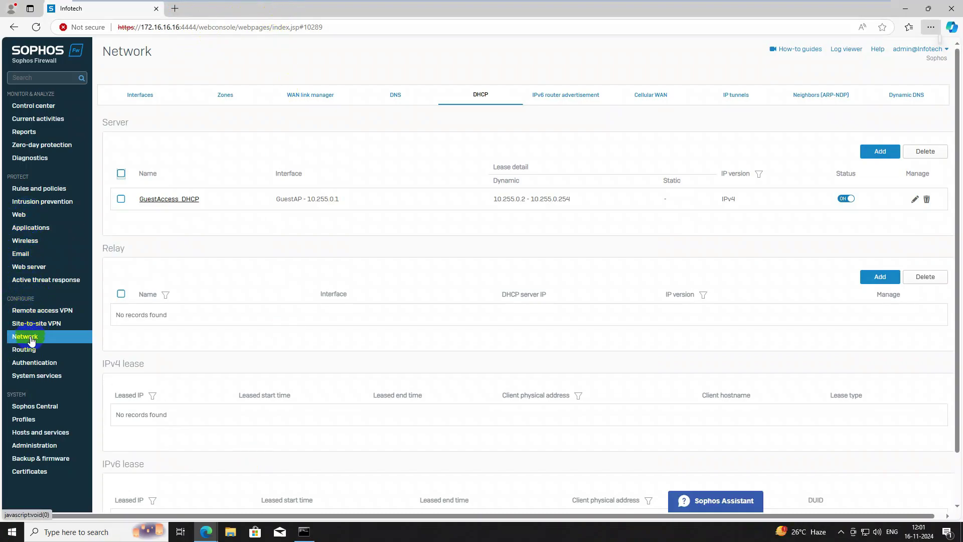
Step: Show the network Interfaces list with the Add interface choices expanded
click(148, 95)
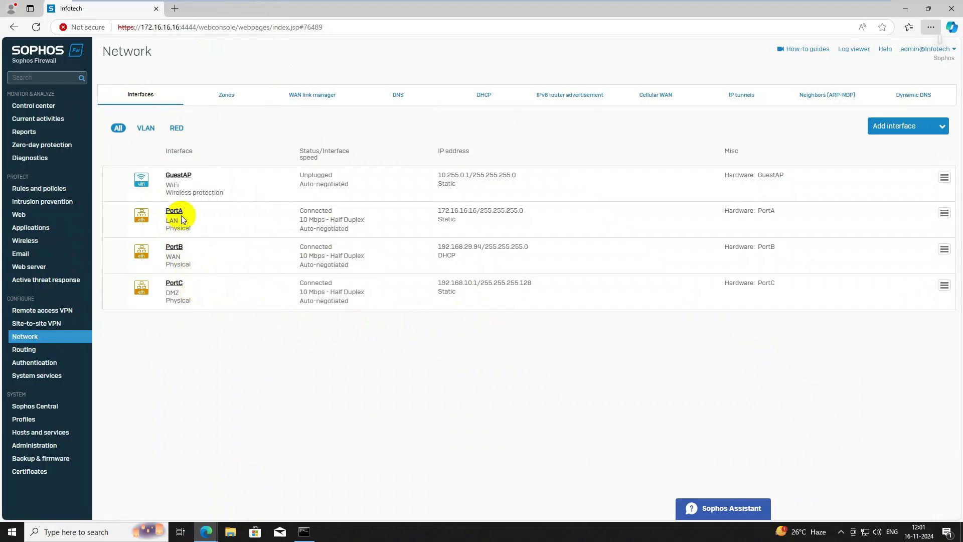
click(914, 131)
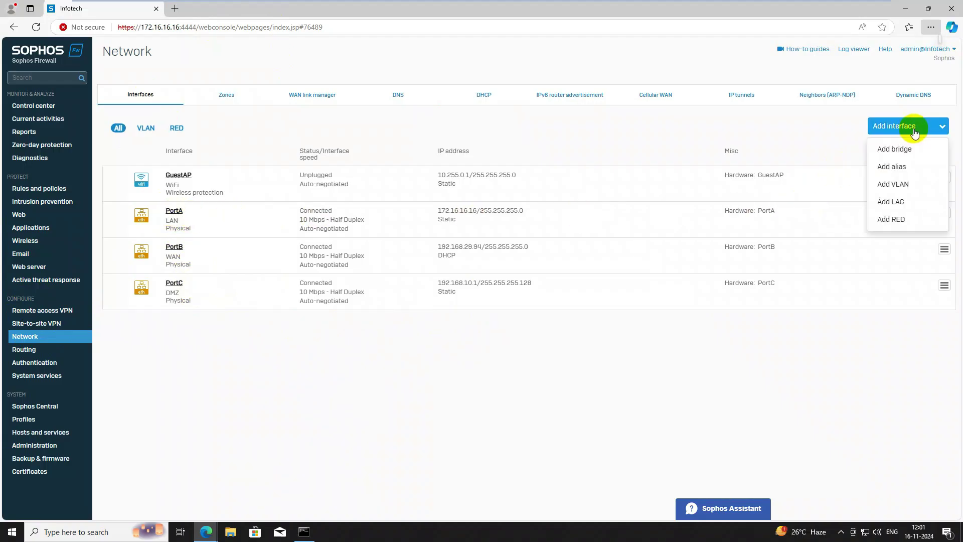
Step: Start a new VLAN interface named Admin_Vlan
click(899, 188)
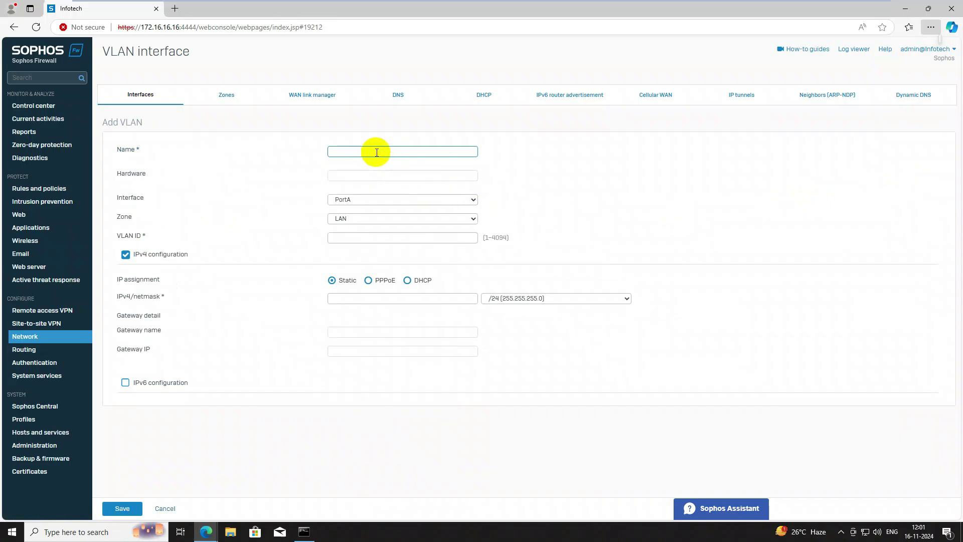
key(Caps_Lock)
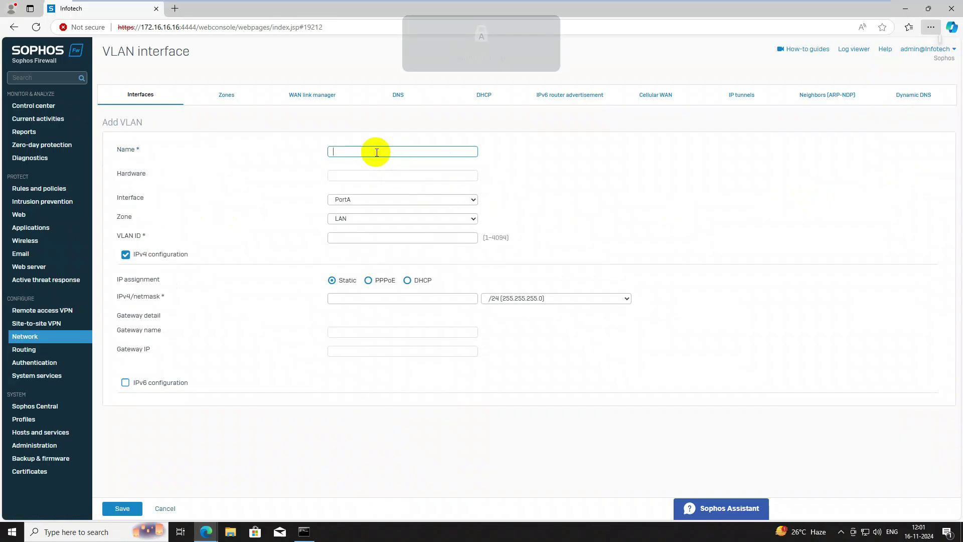
text(aDMIN)
key(BackSpace)
key(BackSpace)
key(BackSpace)
key(BackSpace)
key(BackSpace)
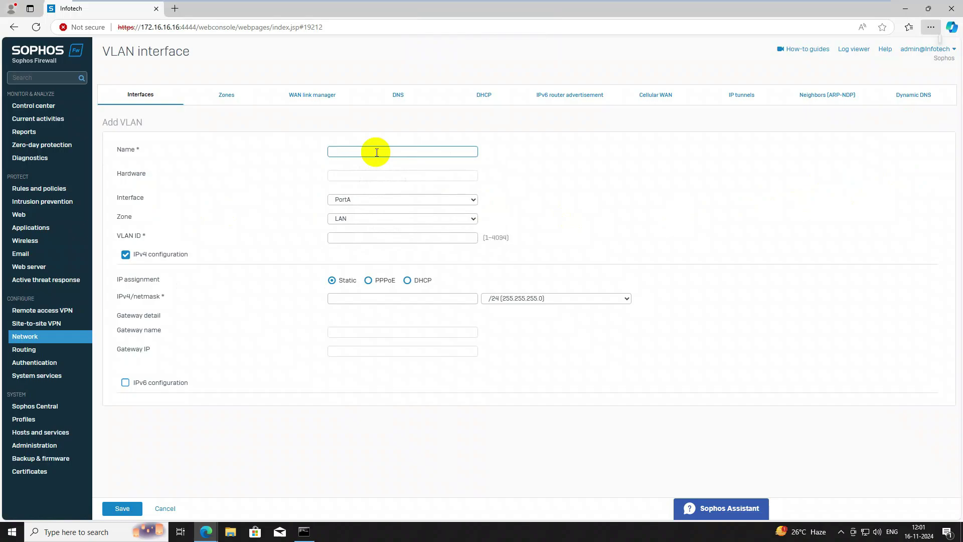
text(A)
key(Caps_Lock)
text(dmin)
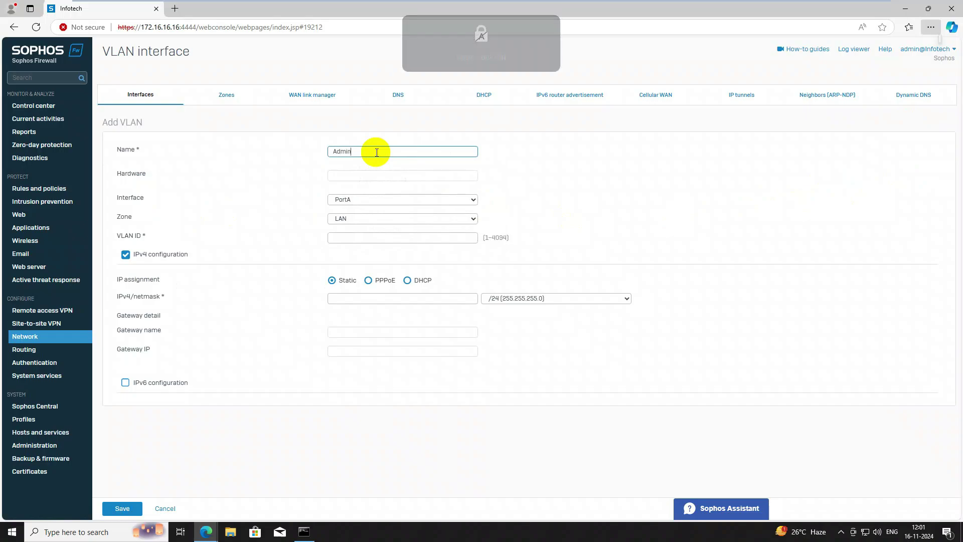
text(_Vlan)
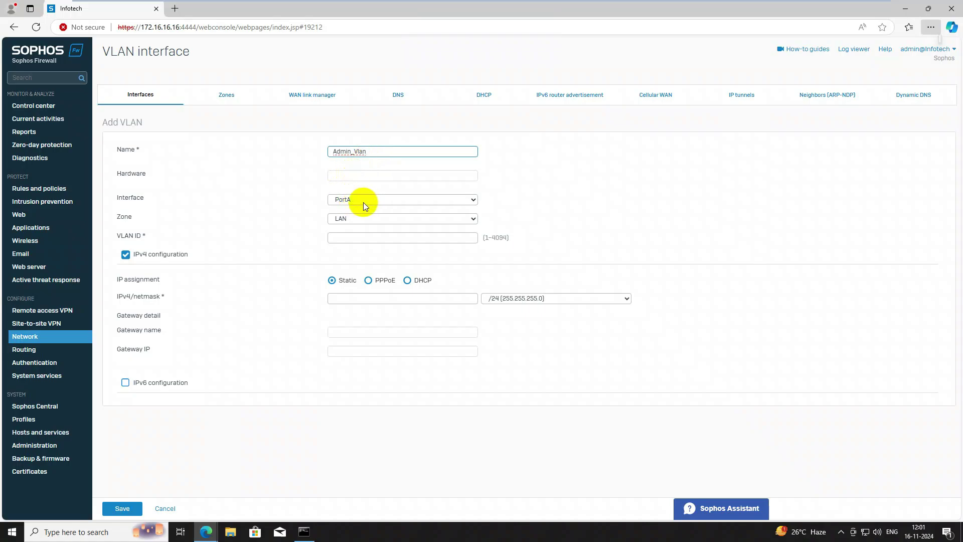
Step: Keep zone LAN, set VLAN ID 100, and keep IP assignment Static
click(365, 218)
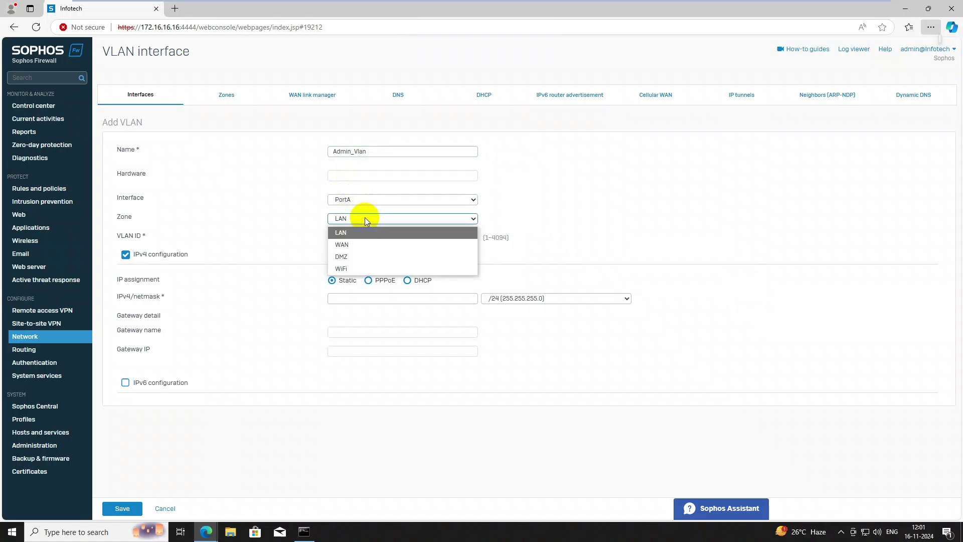
click(508, 215)
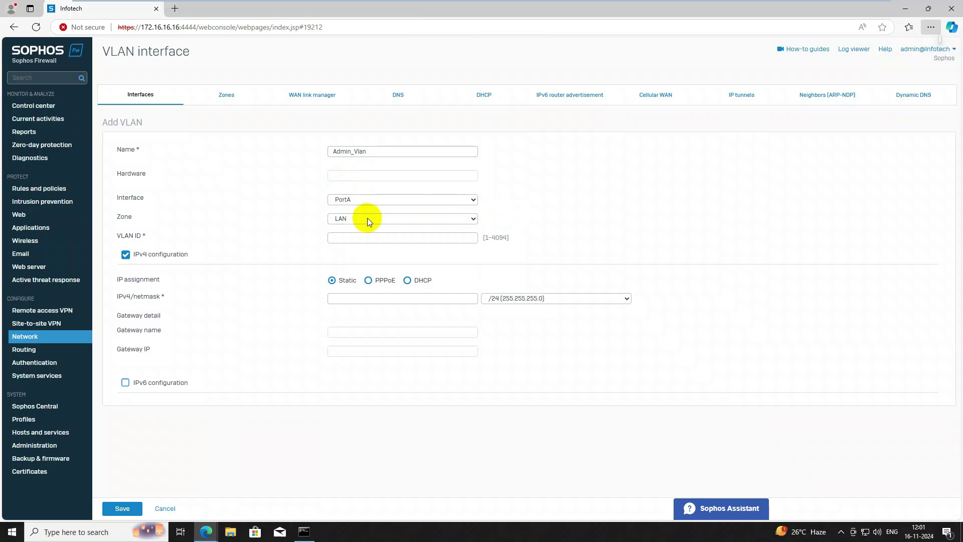
click(337, 238)
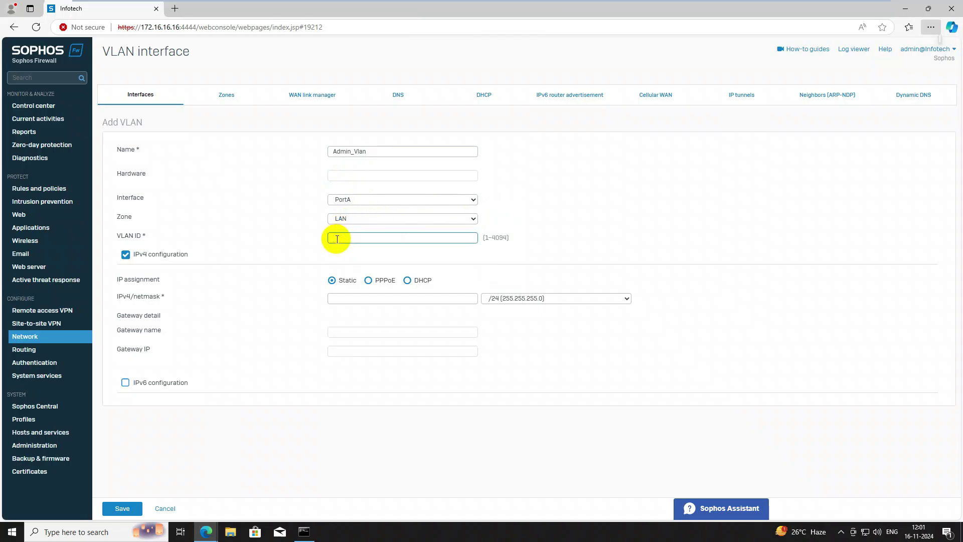
text(100)
click(607, 244)
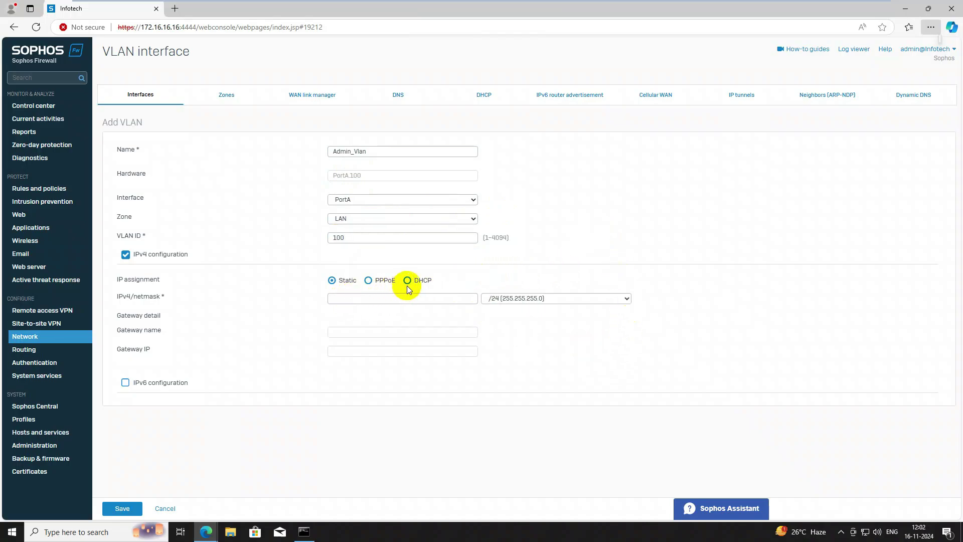
click(378, 302)
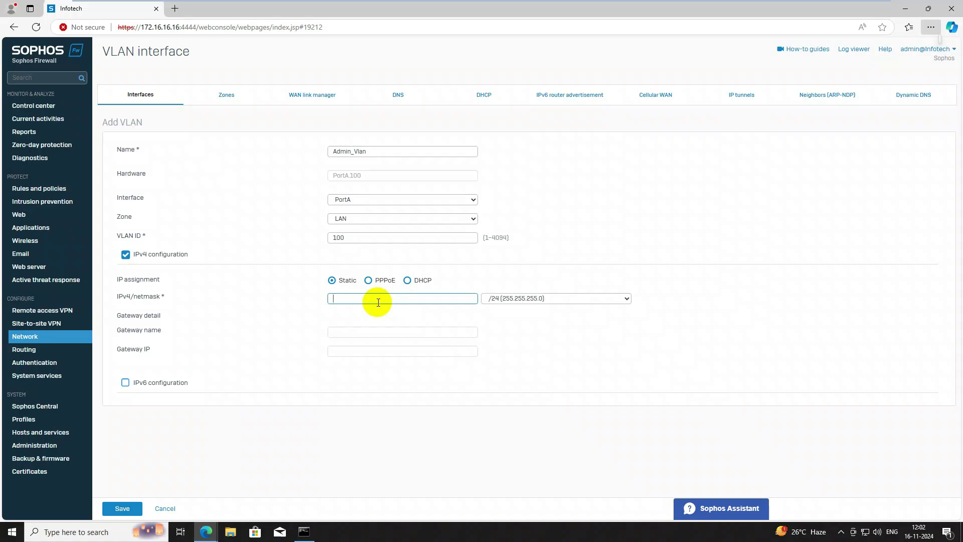
click(406, 280)
click(342, 281)
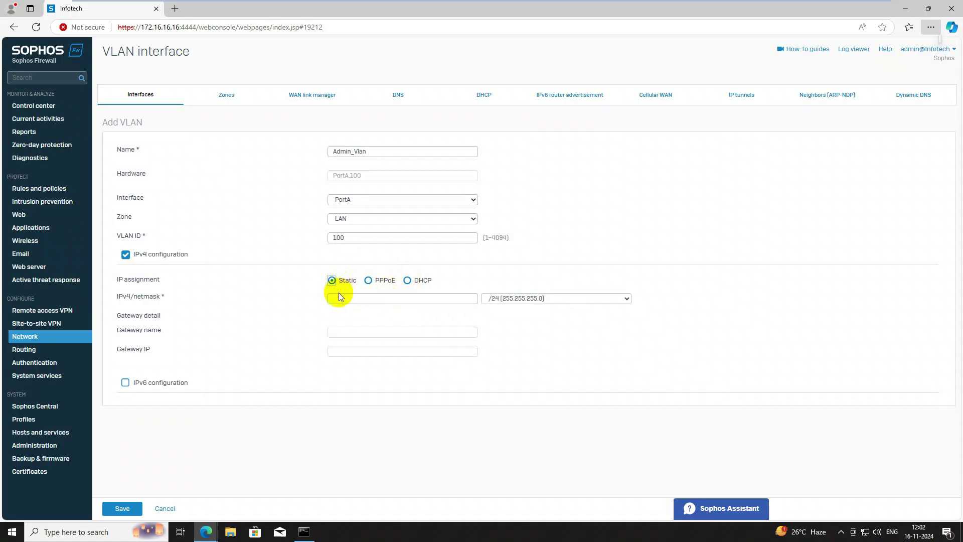
click(337, 297)
Step: Give Admin_Vlan the IPv4 address 192.168.200.1 /24 and save it
text(192.168.1)
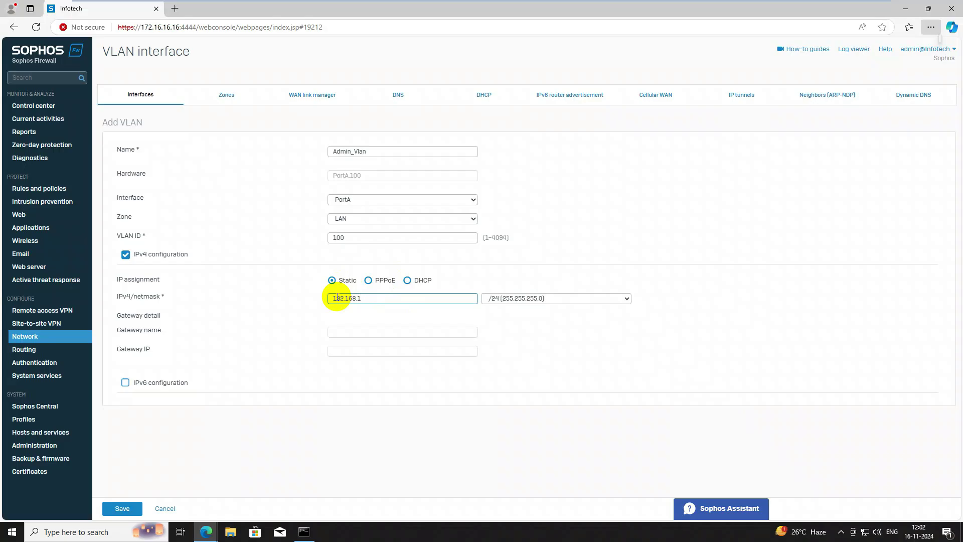
text(00200)
key(Return)
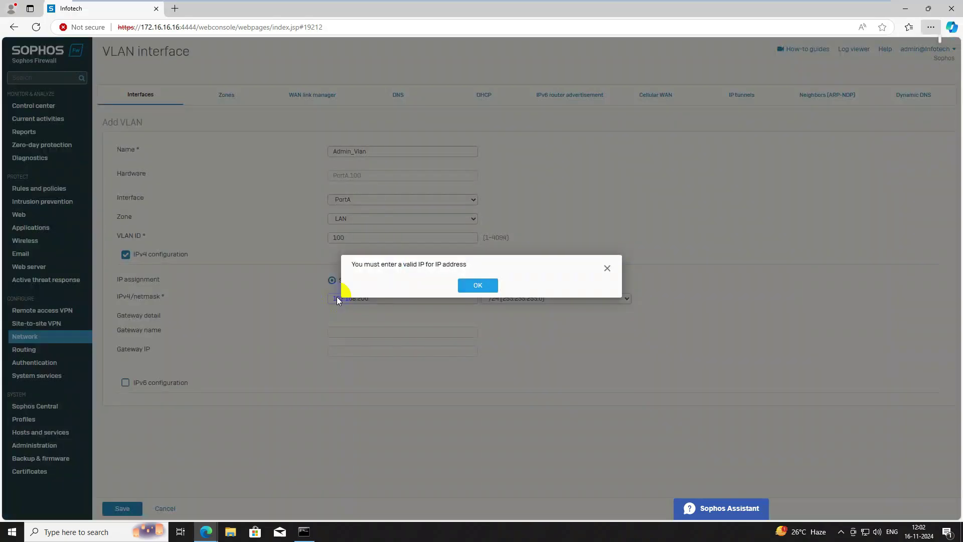
click(471, 286)
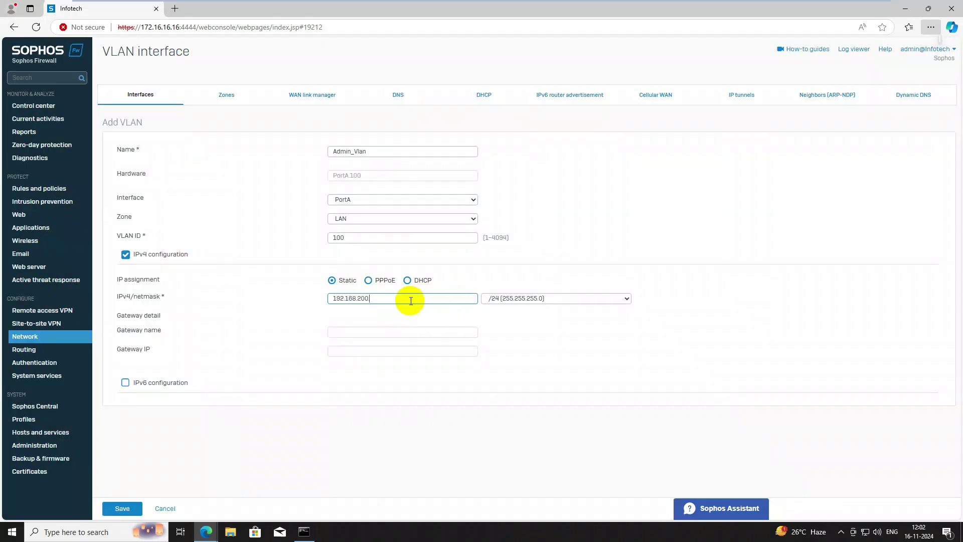
text(.1)
click(402, 319)
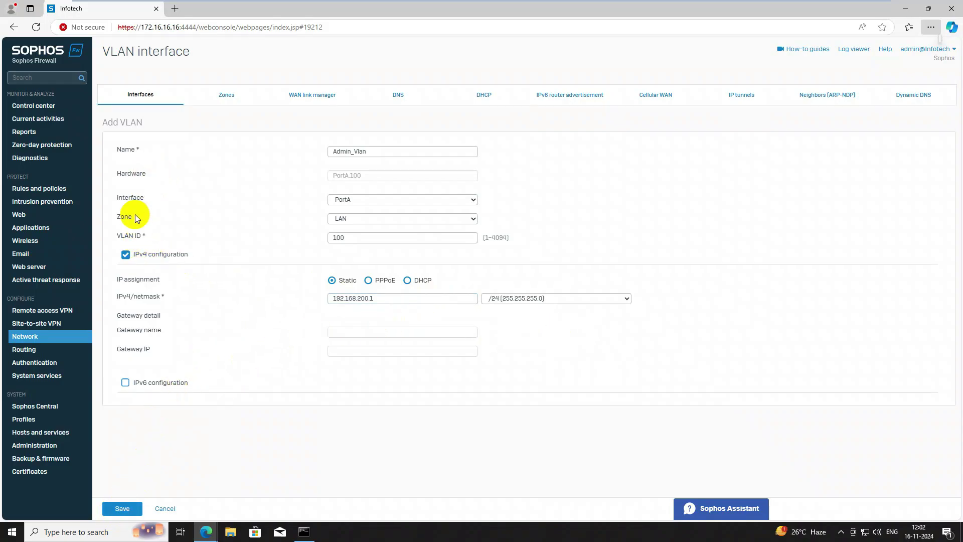
double_click(345, 237)
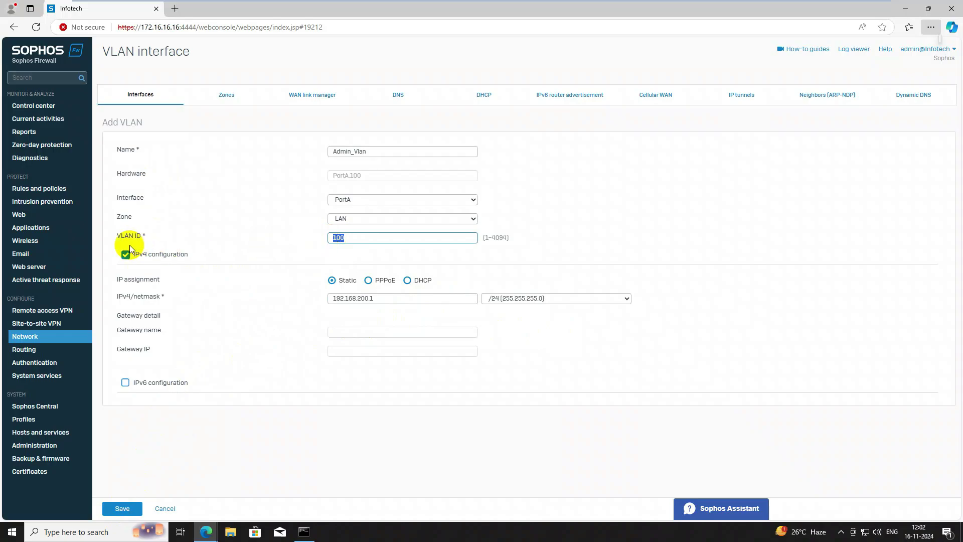
click(116, 506)
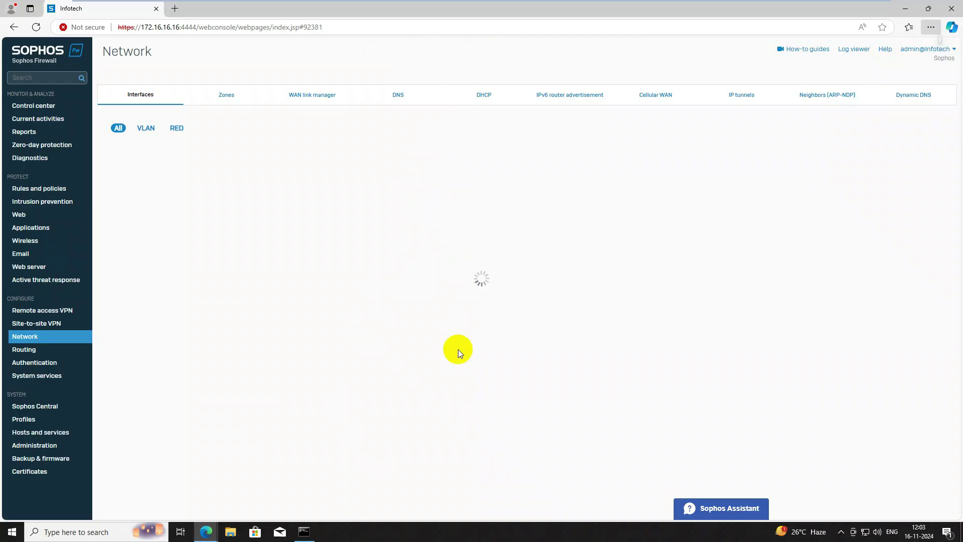
Step: Open a blank Add VLAN form for the next VLAN
key(Caps_Lock)
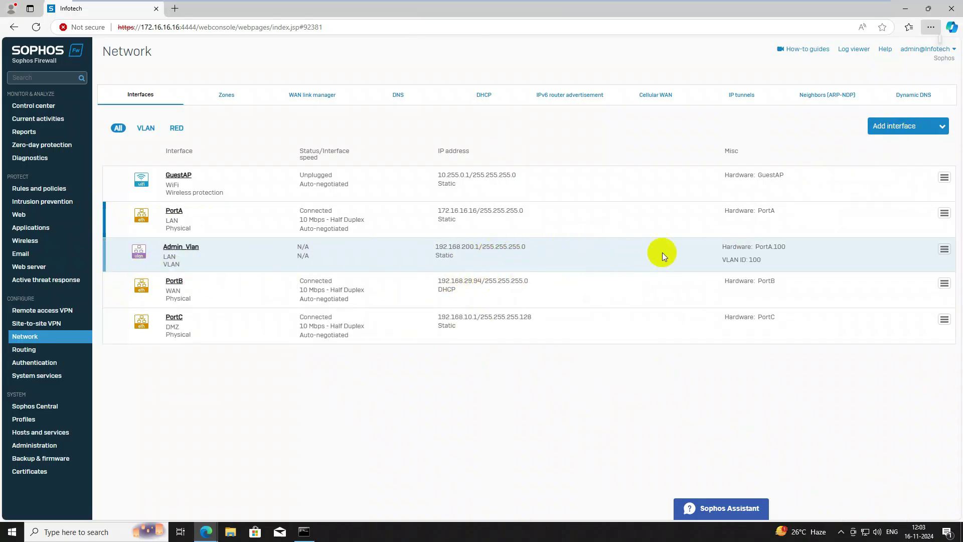
click(903, 126)
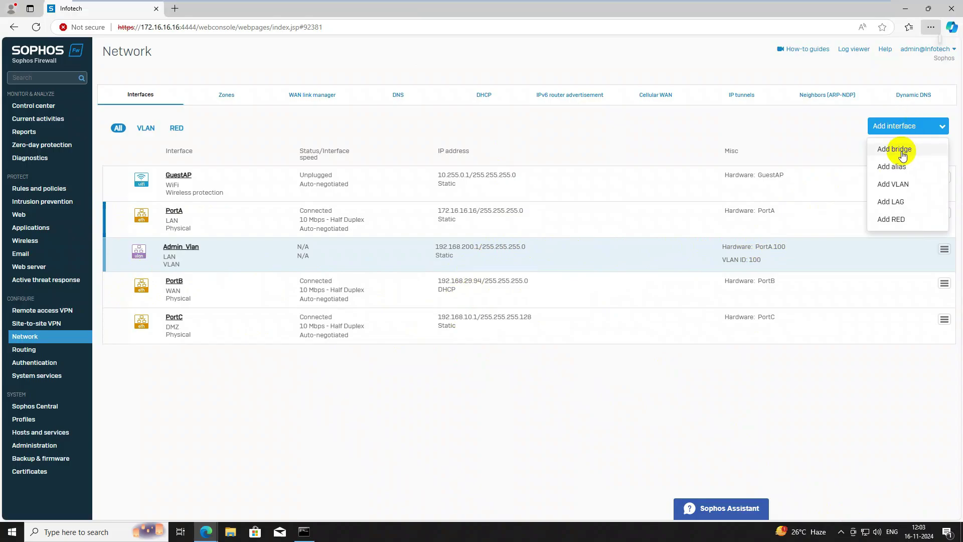
click(895, 186)
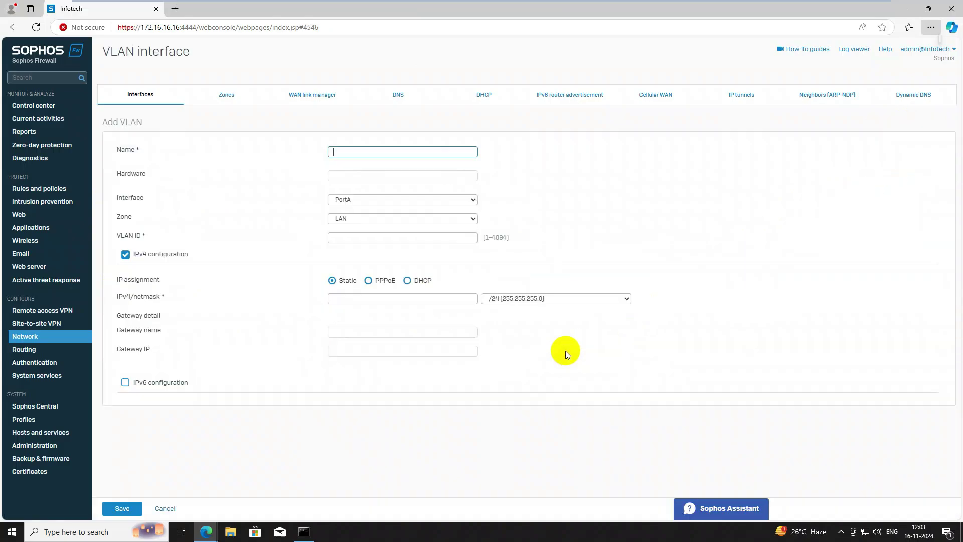
Step: Name the new VLAN CCTV_Vlan with VLAN ID 50
click(347, 153)
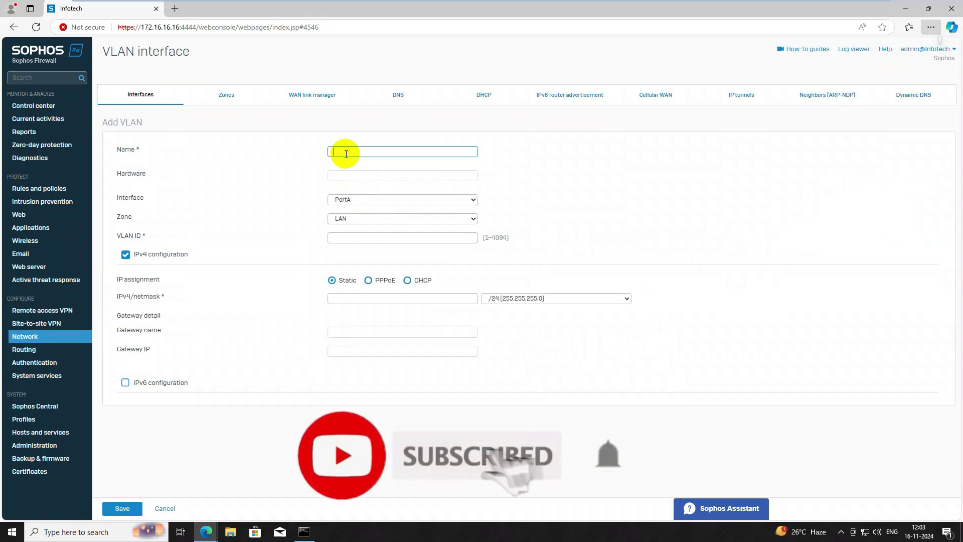
key(Caps_Lock)
text(CCTV )
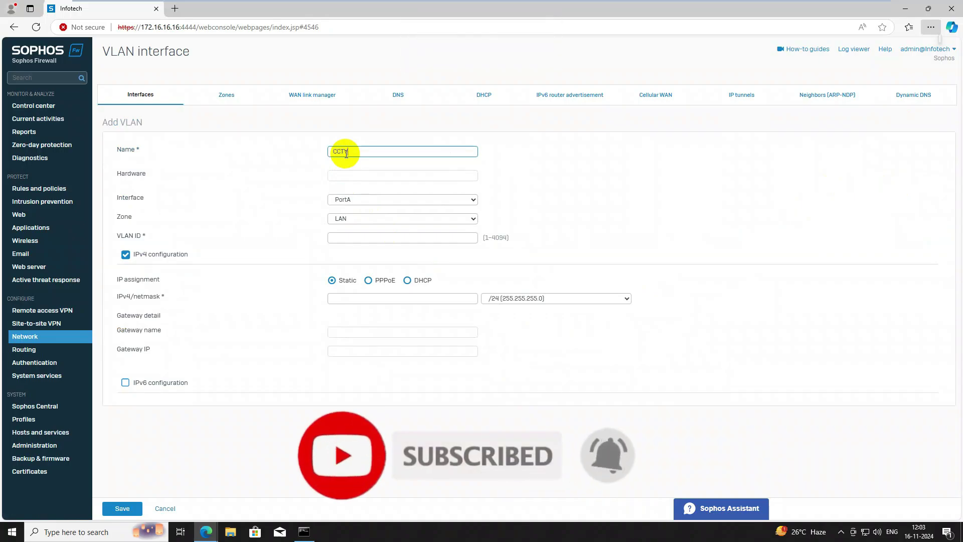
text(V)
key(Caps_Lock)
text(lan)
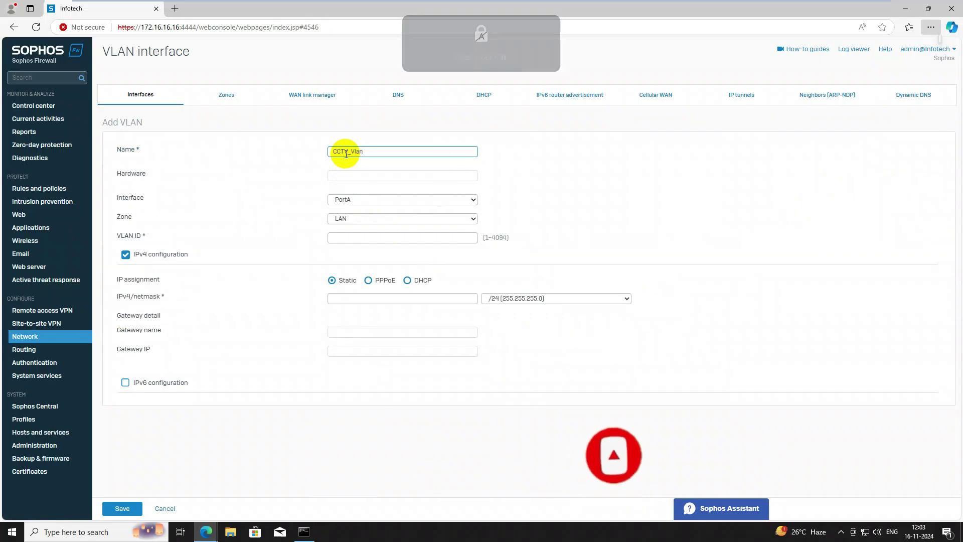
click(356, 238)
text(50)
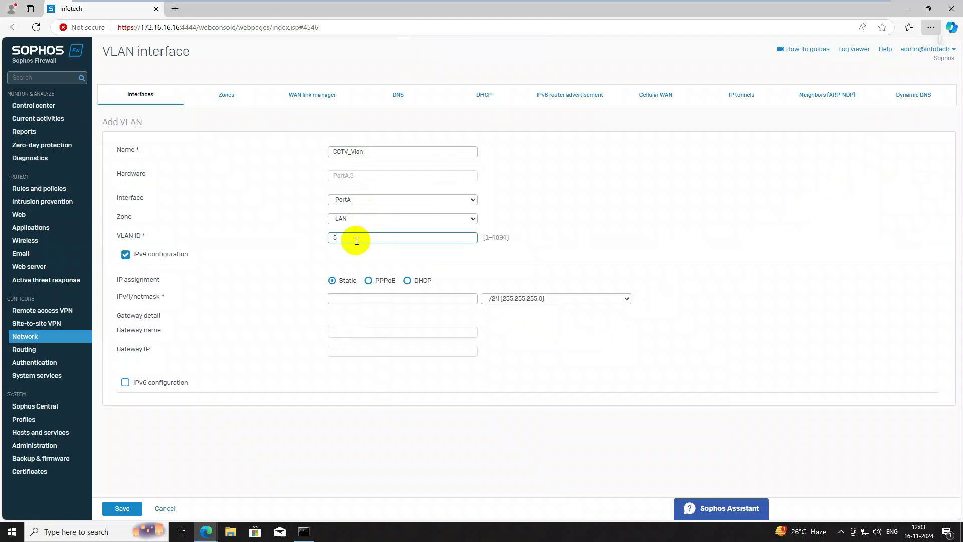
Step: Enter IPv4 192.168.10.1 /24 and try saving, which fails as a duplicate
click(349, 304)
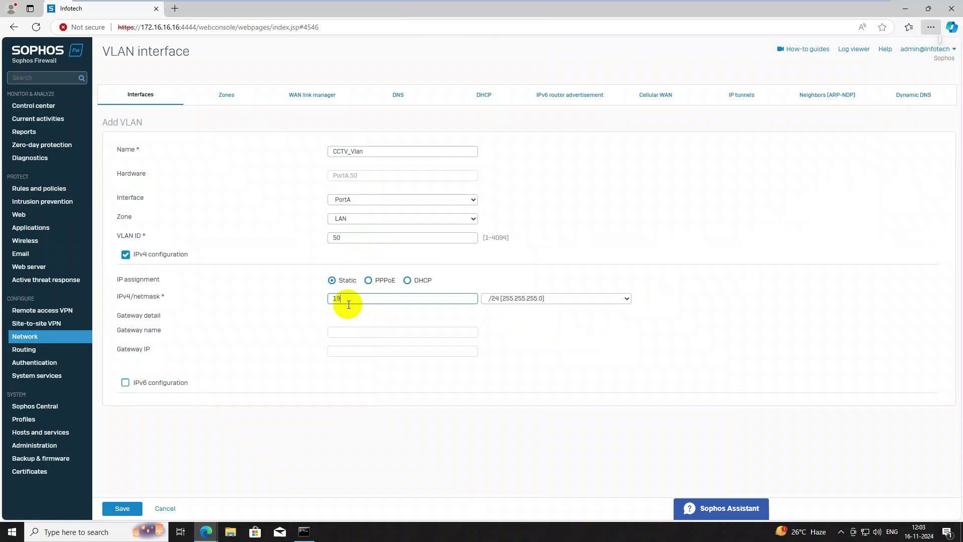
text(192.168.10.12)
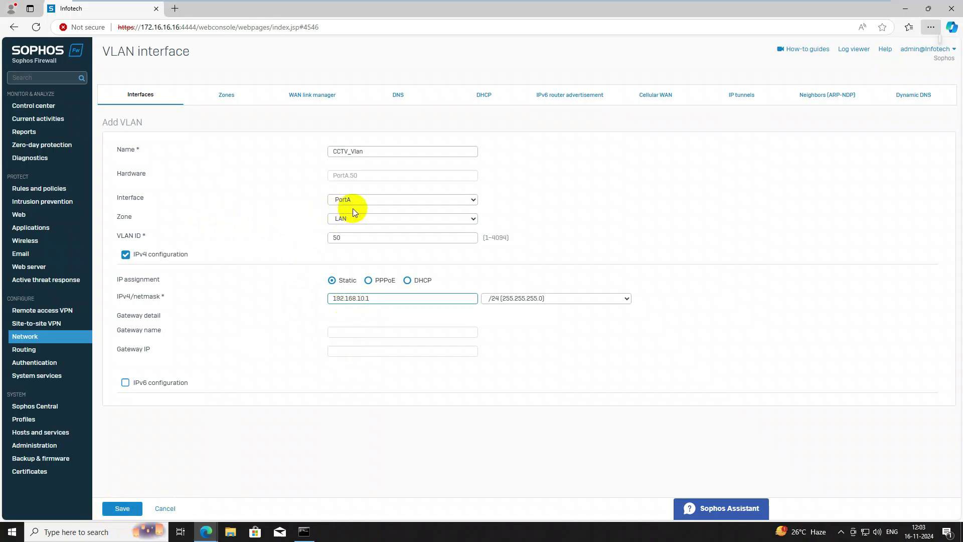
double_click(343, 237)
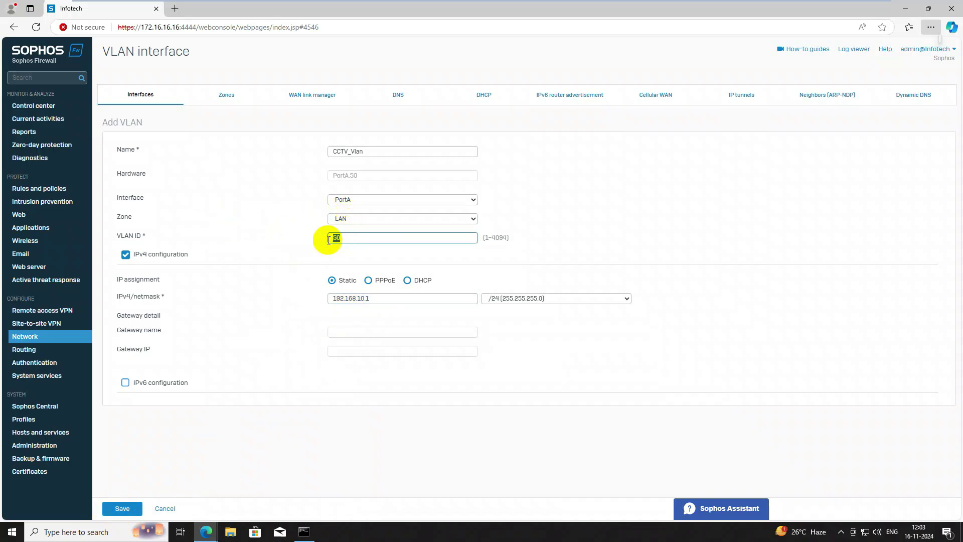
drag(356, 176, 332, 177)
click(116, 508)
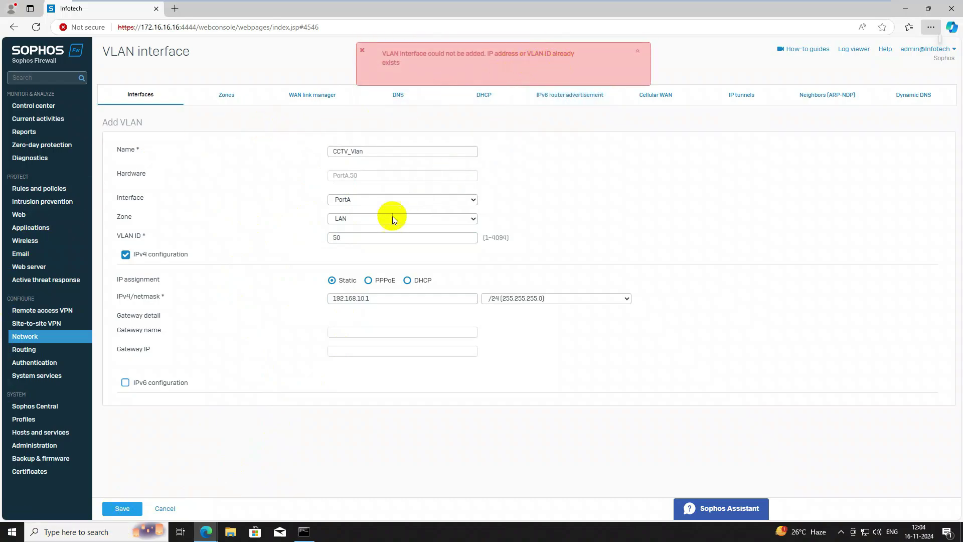
Step: Change the CCTV_Vlan VLAN ID from 50 to 150 and retry saving
click(351, 240)
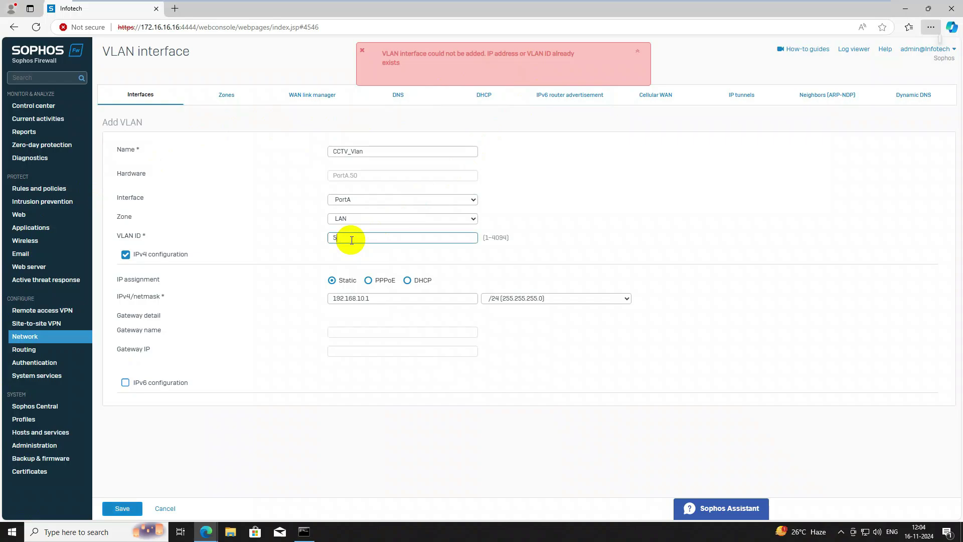
key(BackSpace)
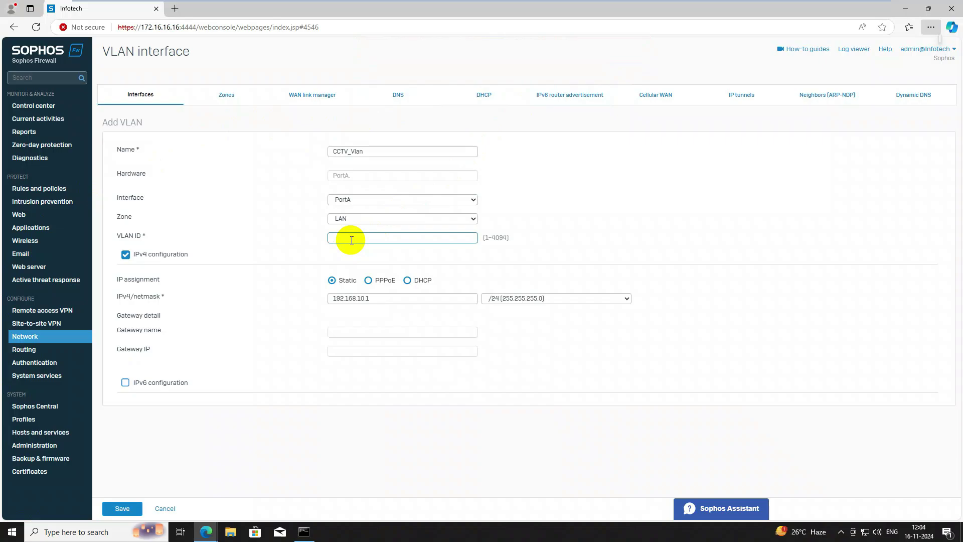
text(150)
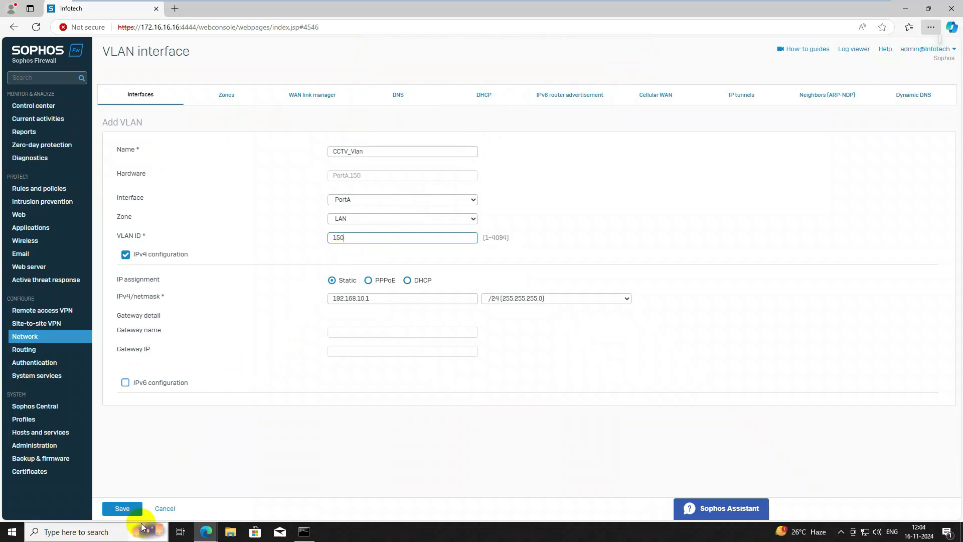
click(123, 509)
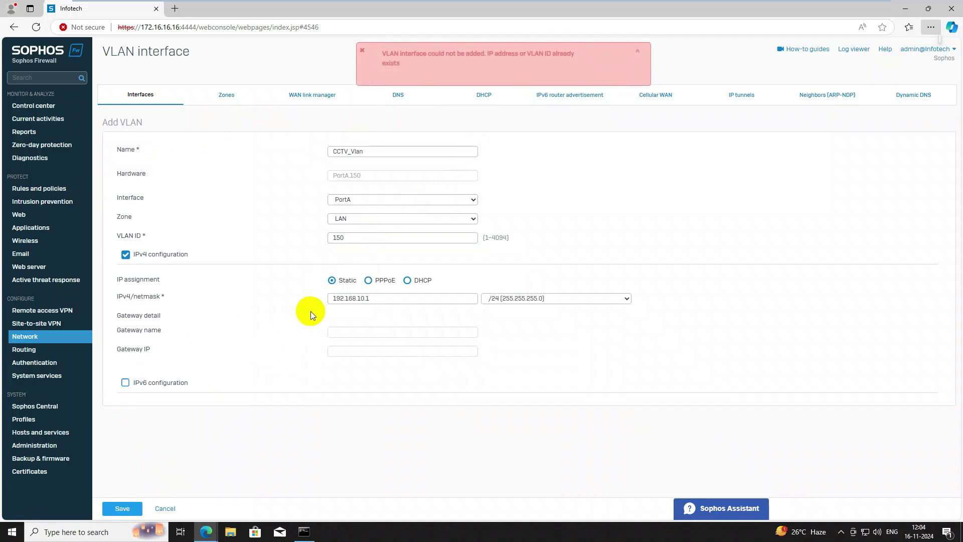
Step: Replace the CCTV_Vlan IPv4 address with 10.10.100.1
click(366, 298)
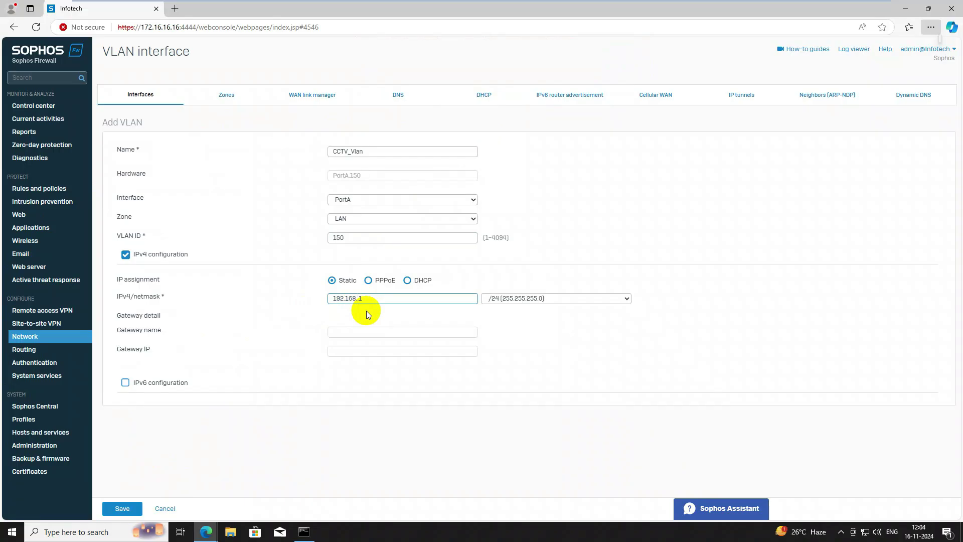
key(ctrl+a)
key(BackSpace)
click(366, 314)
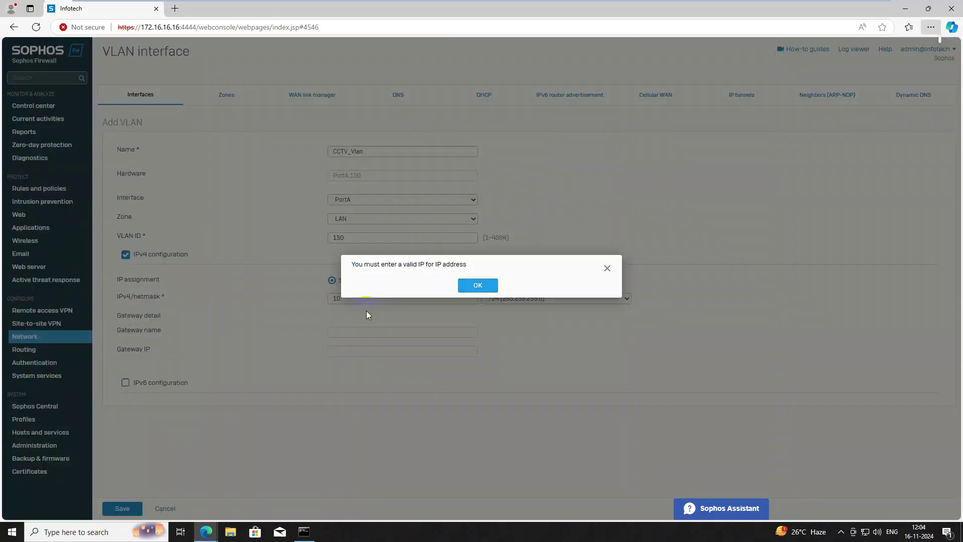
click(478, 286)
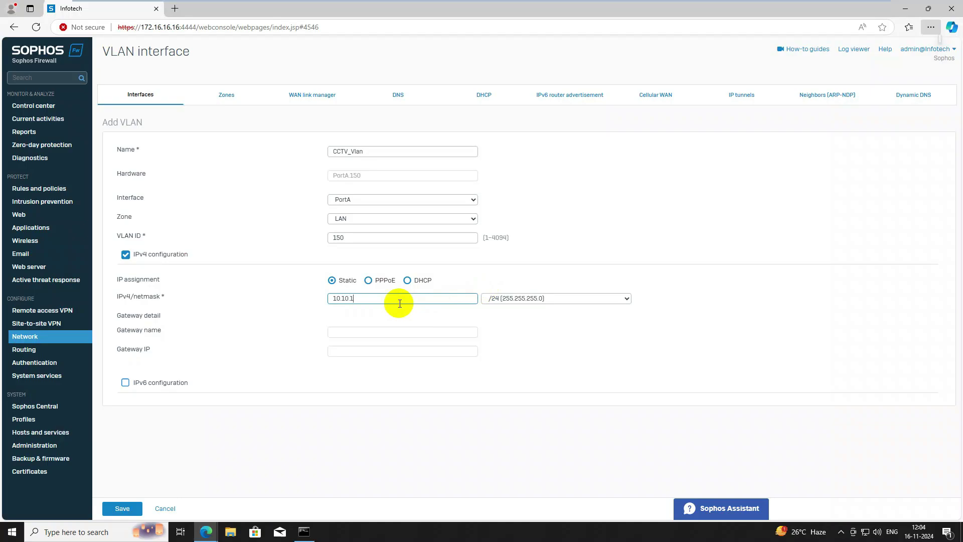
text(.10.100.1)
Step: Save CCTV_Vlan (VLAN ID 150, 10.10.100.1/24) and let the interface list reload
click(122, 508)
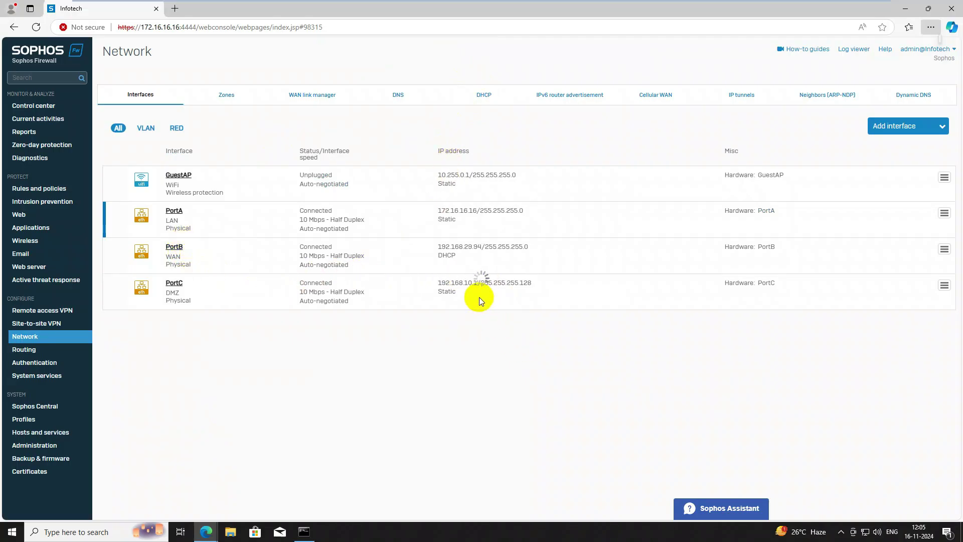
click(841, 532)
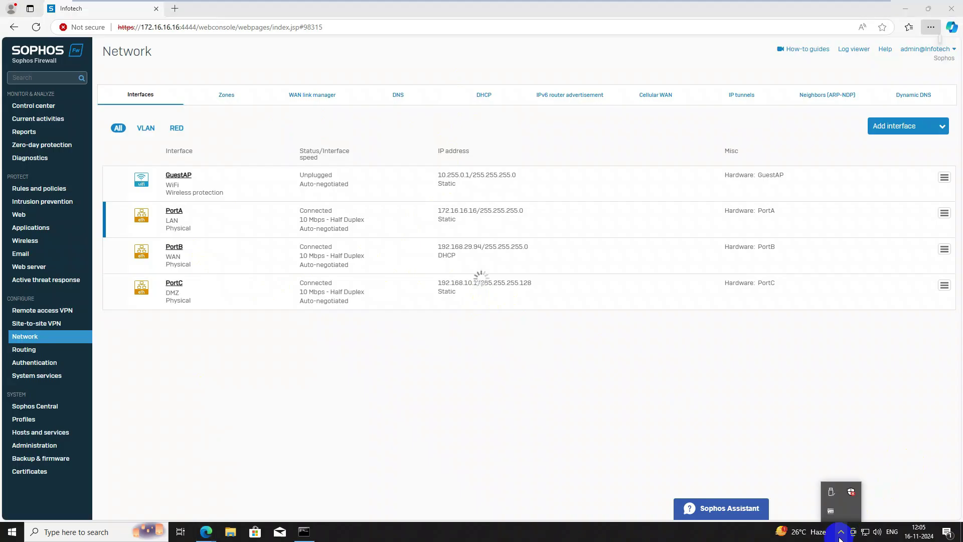
click(840, 532)
key(Caps_Lock)
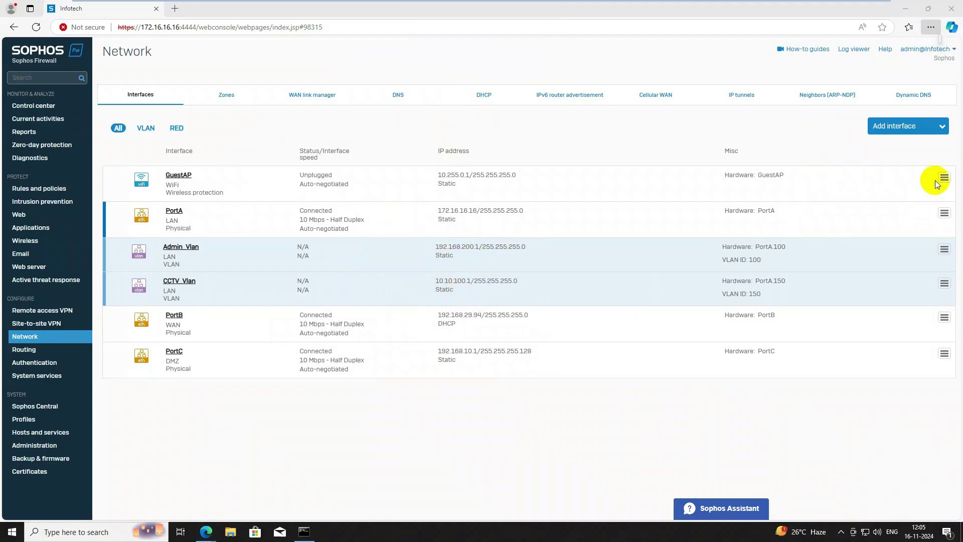
Step: Start another VLAN interface named Printer_Vlan
click(910, 129)
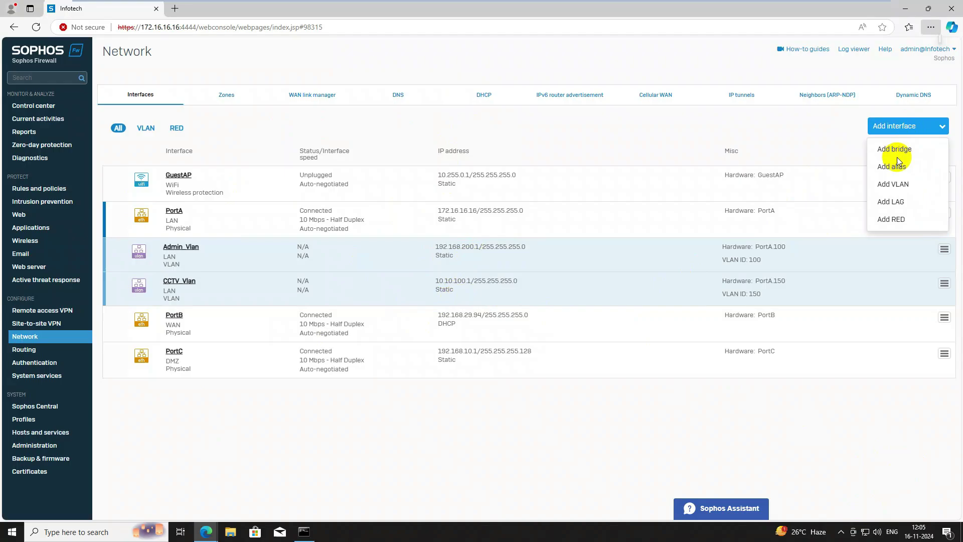
click(891, 184)
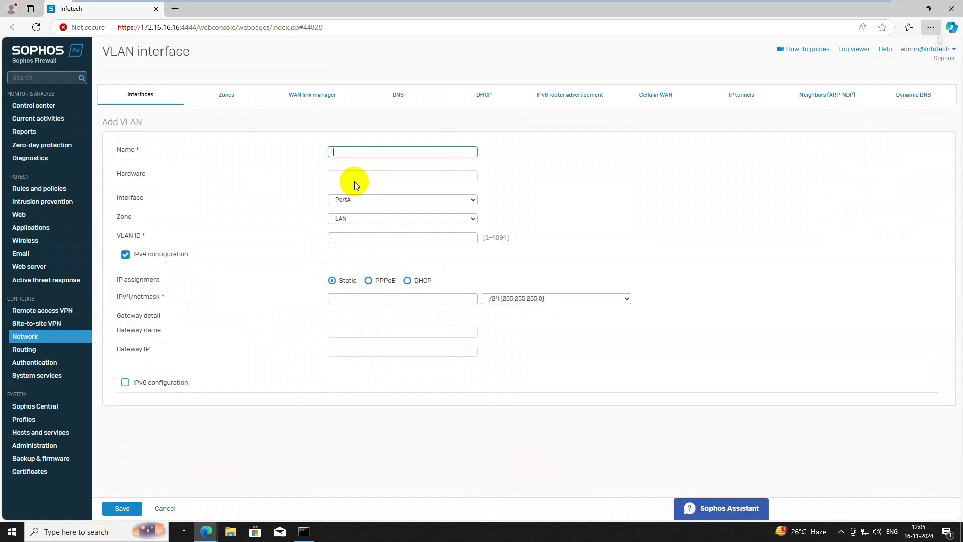
key(Caps_Lock)
text(P)
key(Caps_Lock)
text(rin)
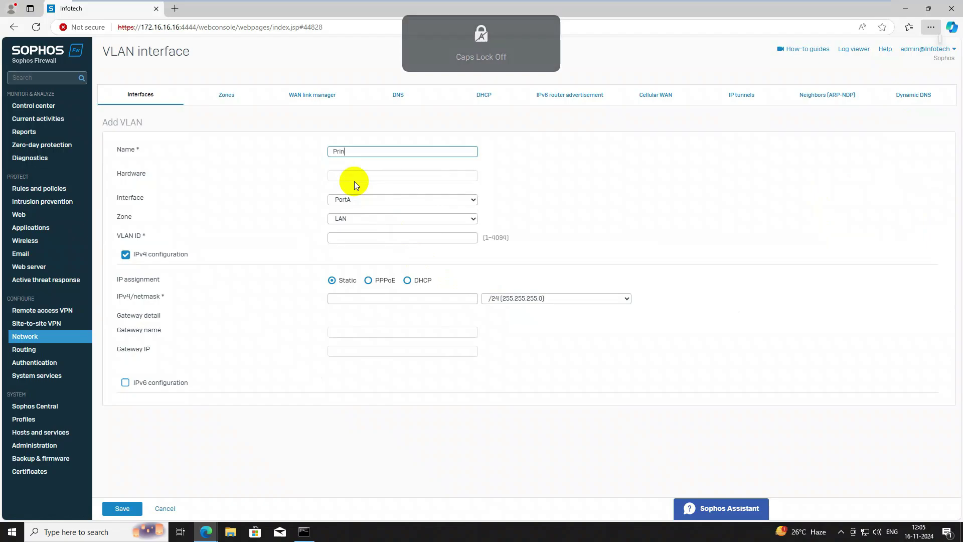
text(ter_)
key(Caps_Lock)
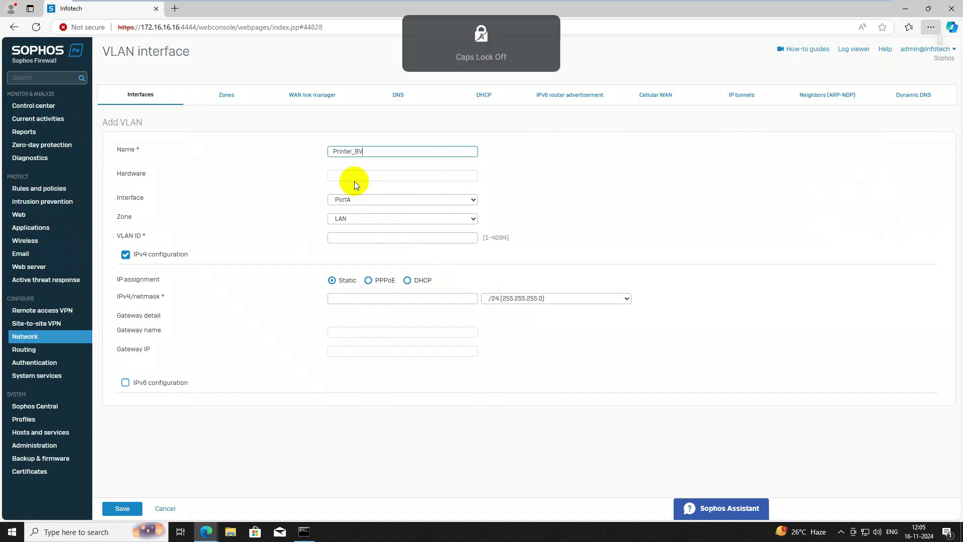
text(V)
key(Caps_Lock)
text(lan)
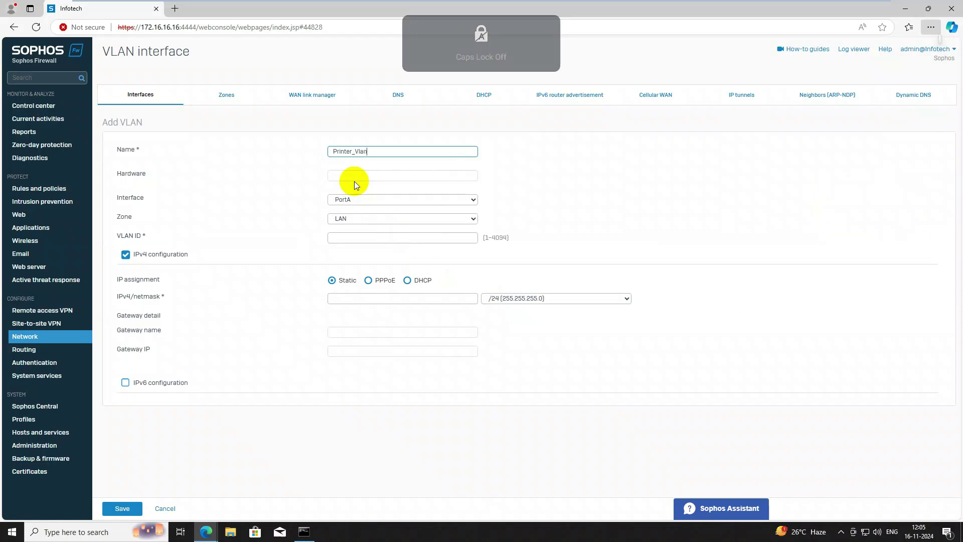
Step: Give Printer_Vlan VLAN ID 151 and IPv4 10.10.102.1 /24, then save
click(354, 238)
text(15)
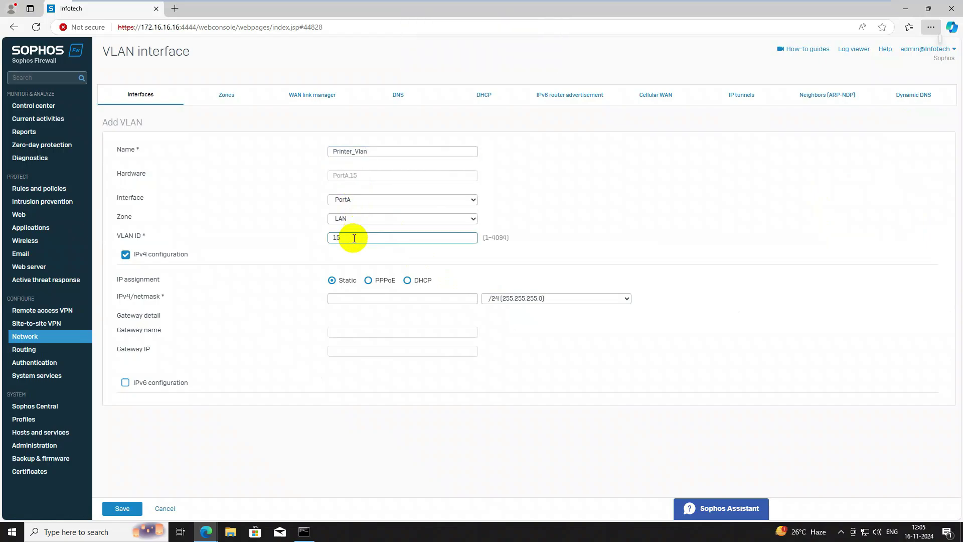
text(1)
click(348, 299)
text(10.10)
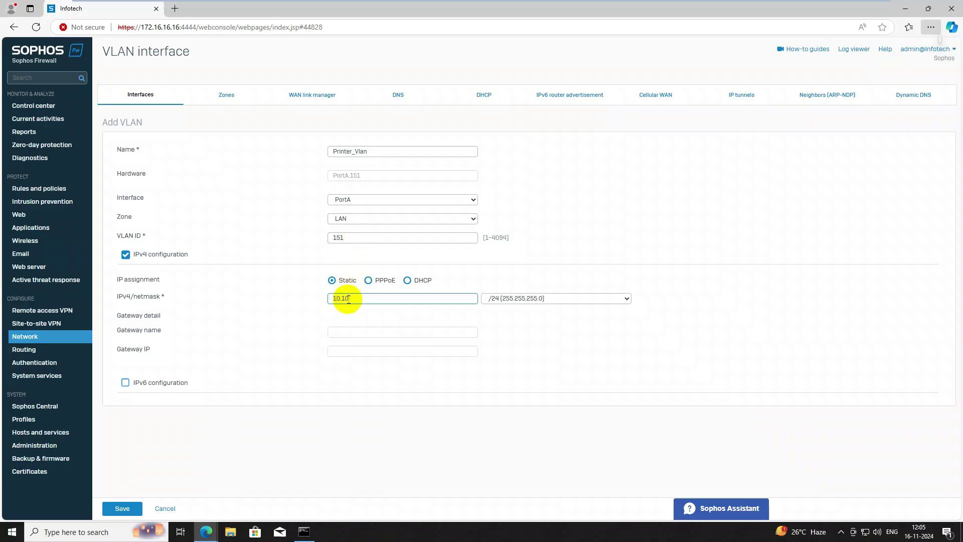
key(Tab)
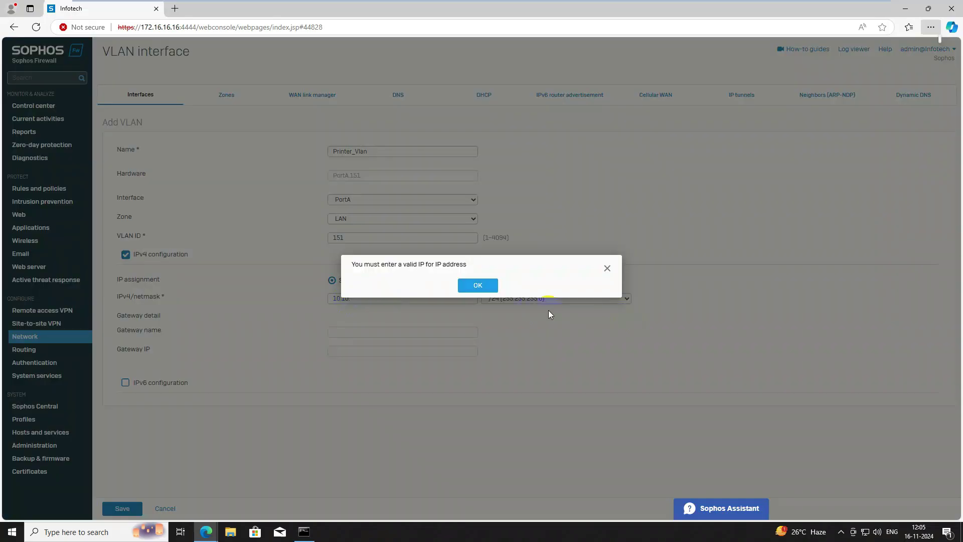
click(476, 285)
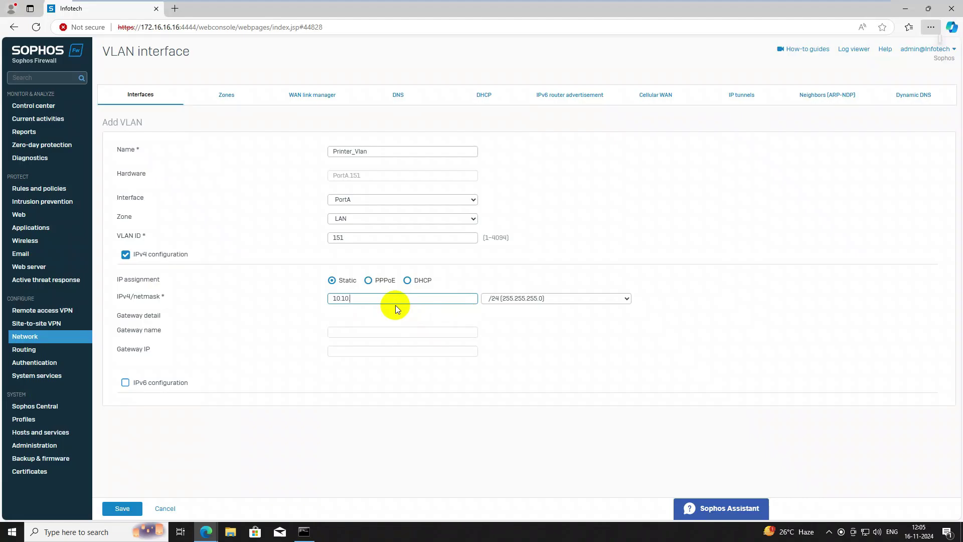
text(.15)
key(BackSpace)
text(02)
key(Return)
click(480, 287)
text(.1)
click(128, 503)
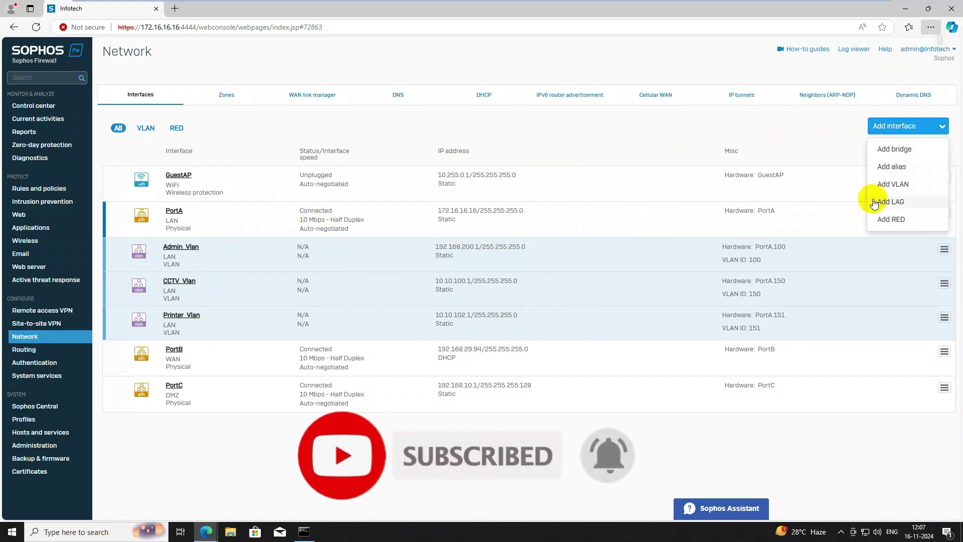
Step: Start another VLAN interface named Lapopt_Desktop_VLAN
mouse_move(893, 131)
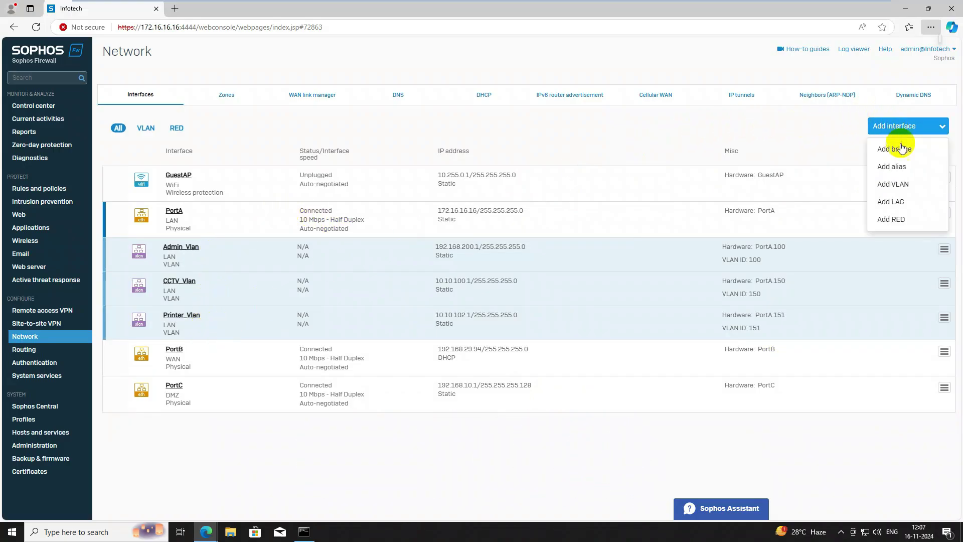
click(891, 183)
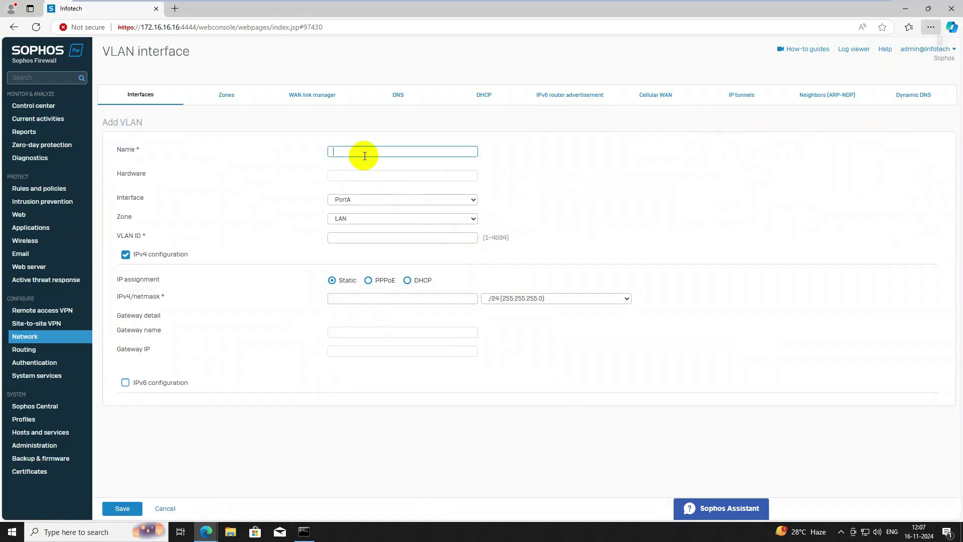
key(Caps_Lock)
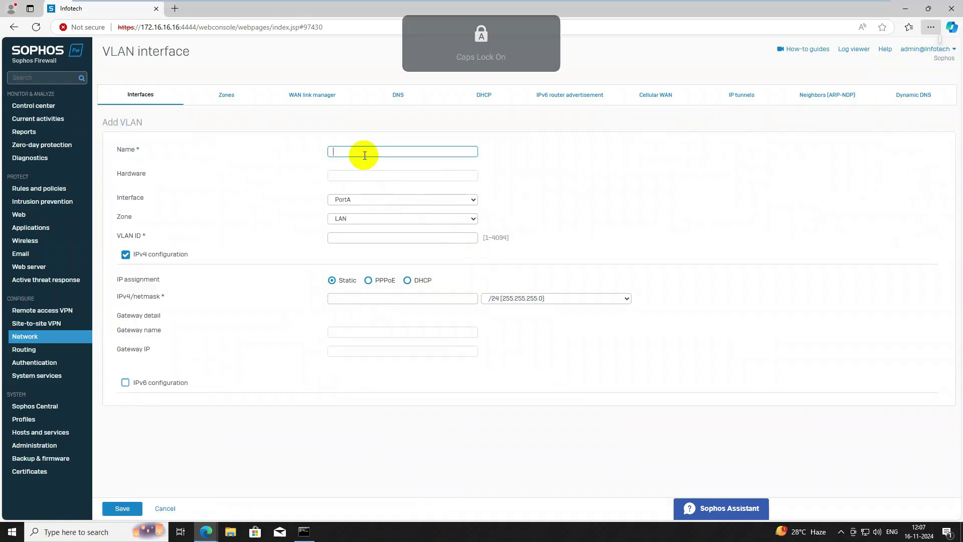
text(L)
key(Caps_Lock)
text(apopt)
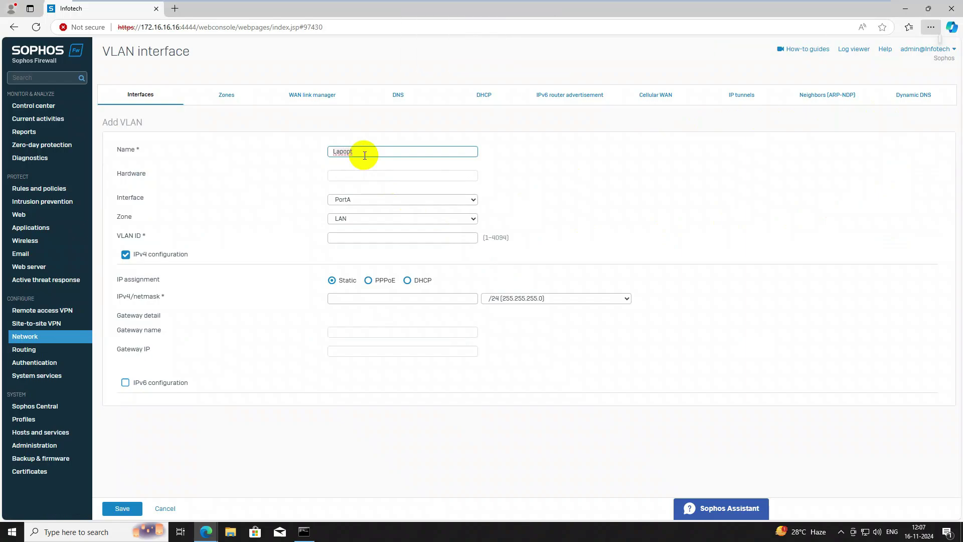
text(_)
key(Caps_Lock)
text(D)
key(Caps_Lock)
text(es)
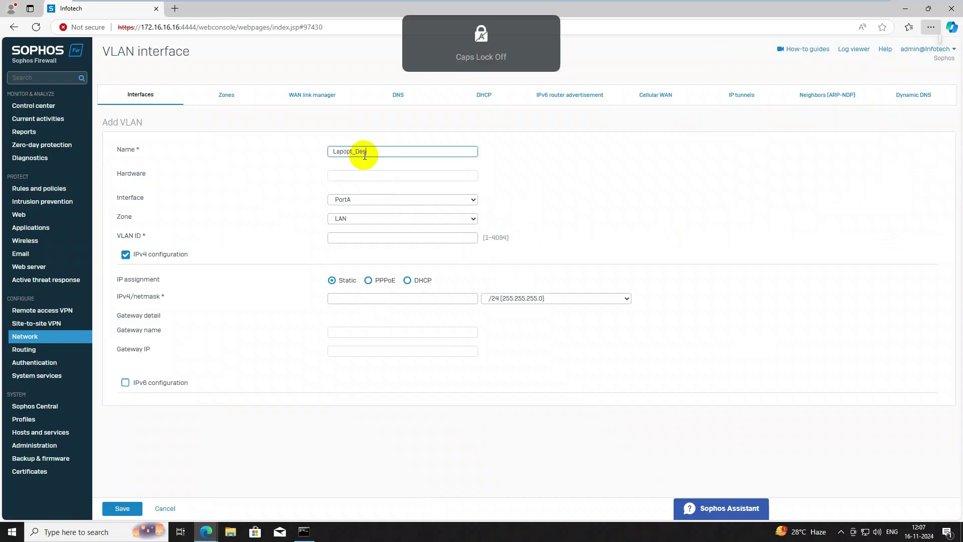
text(ktop)
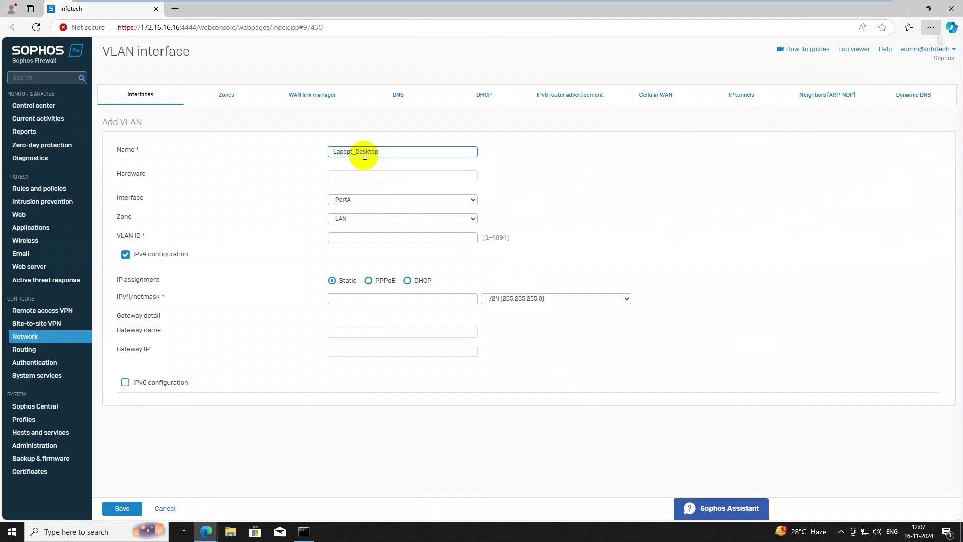
text(_)
key(Caps_Lock)
text(VLAN)
Step: Give it VLAN ID 152 and IPv4 10.10.103.1, then save
click(346, 238)
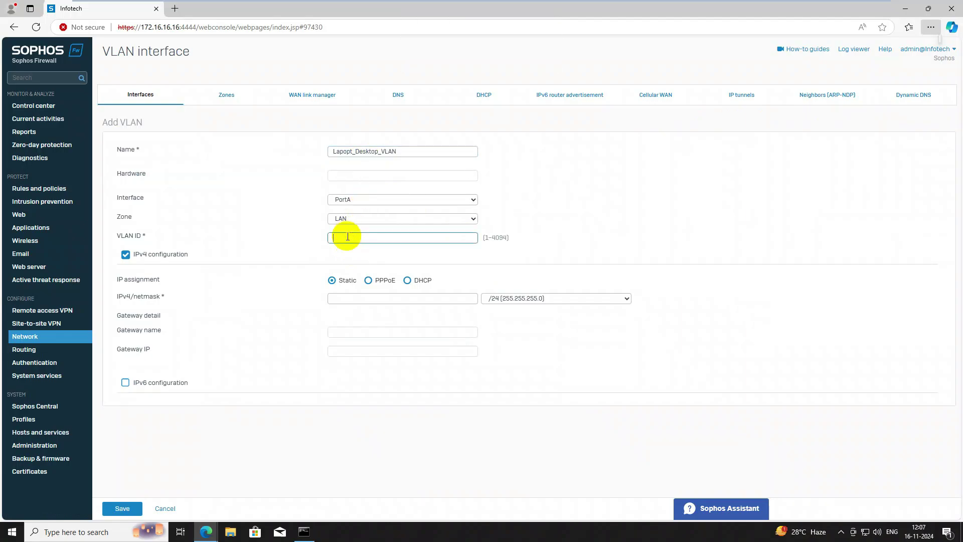
text(152)
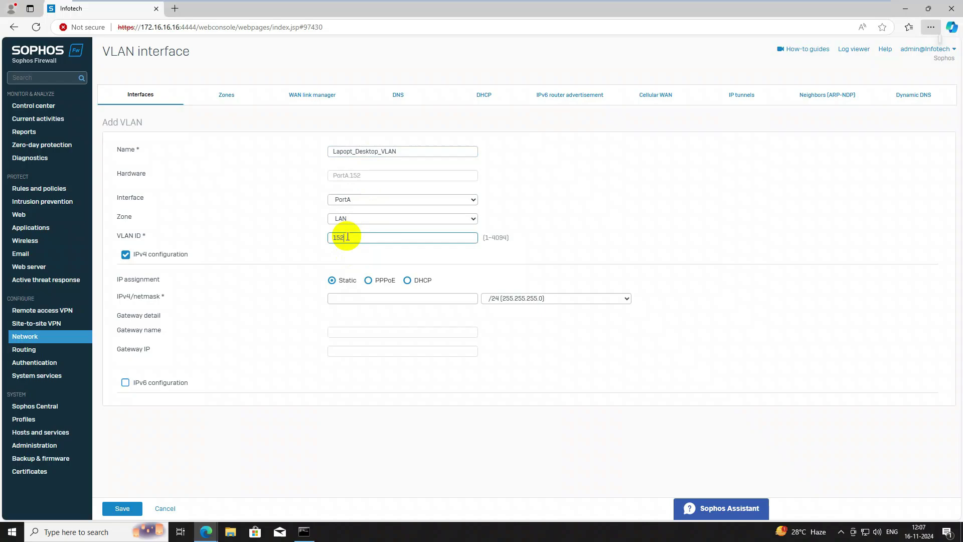
click(364, 303)
text(10)
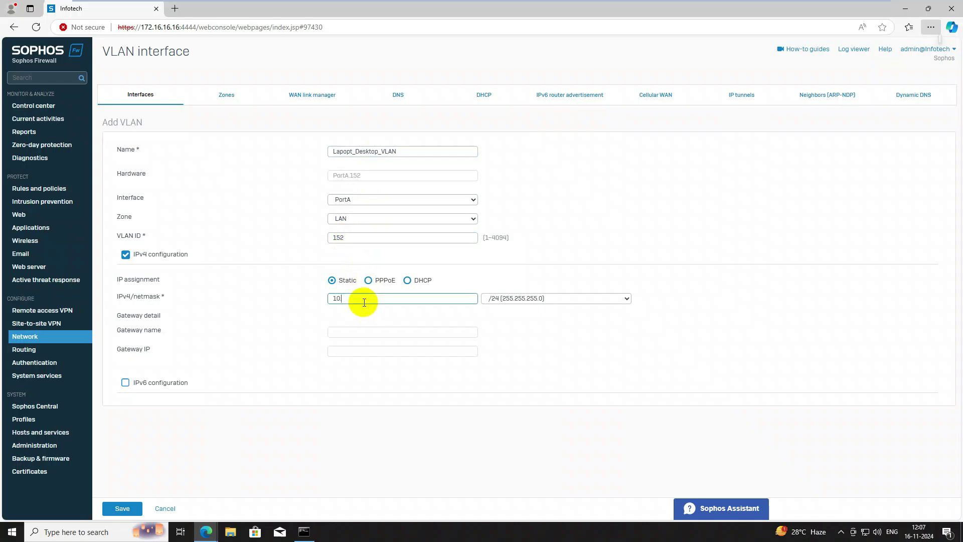
text(.10.103.1)
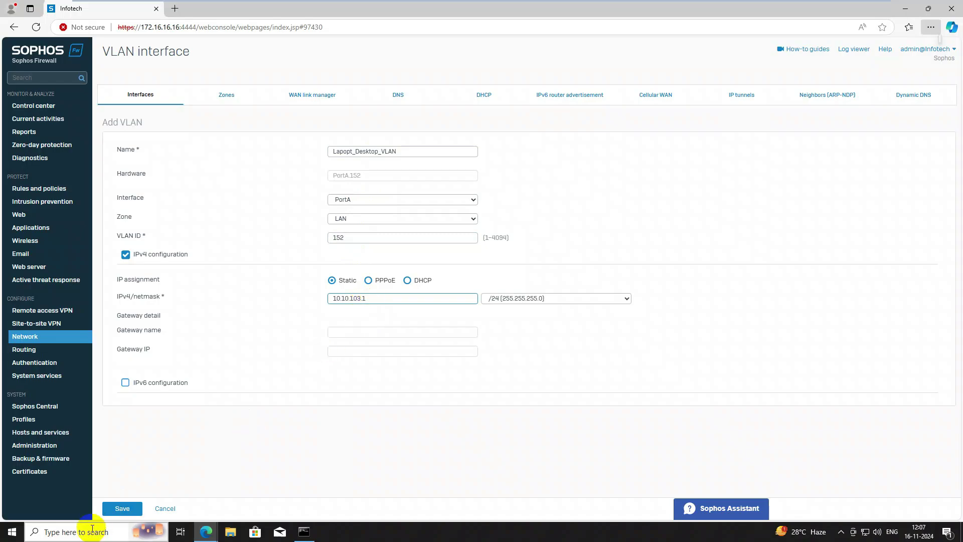
click(121, 508)
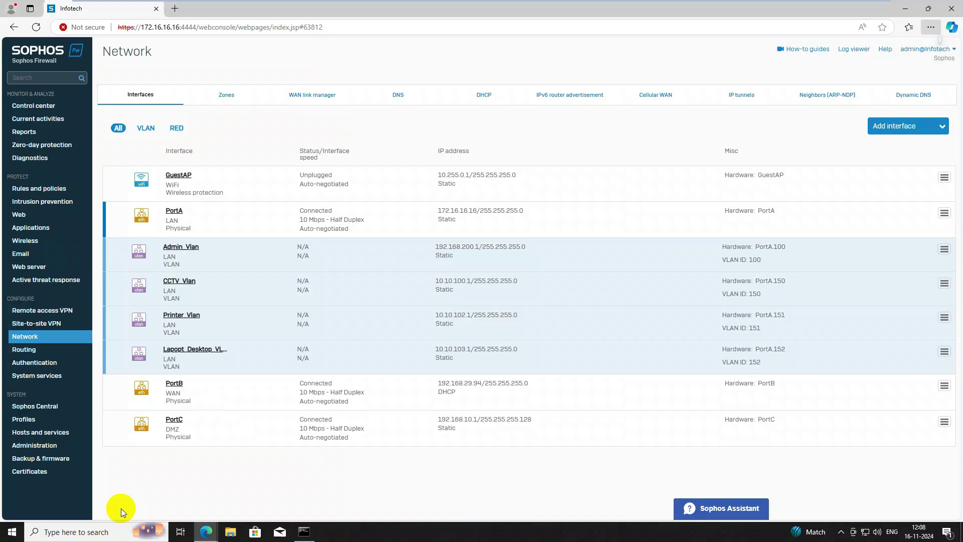
Step: Start another VLAN interface named Guest_Lan
click(928, 129)
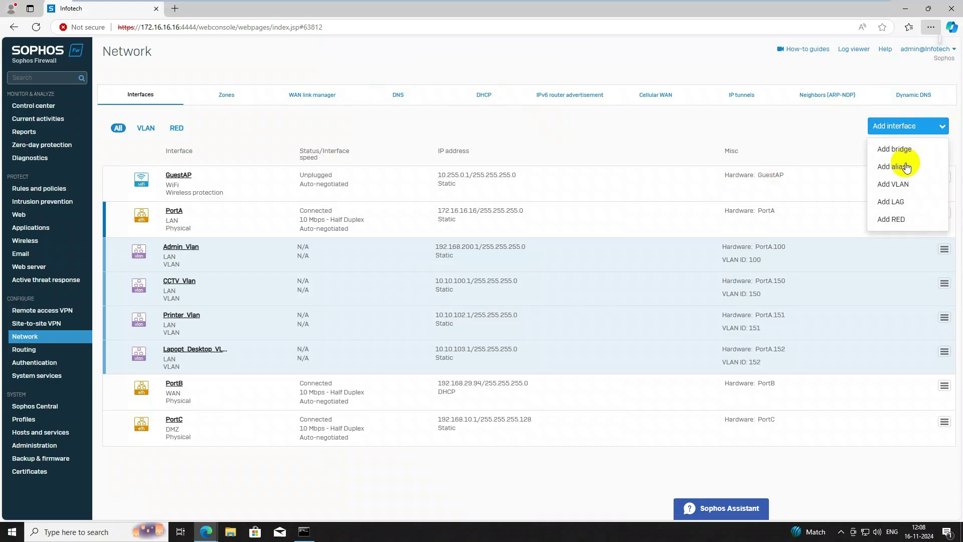
click(903, 184)
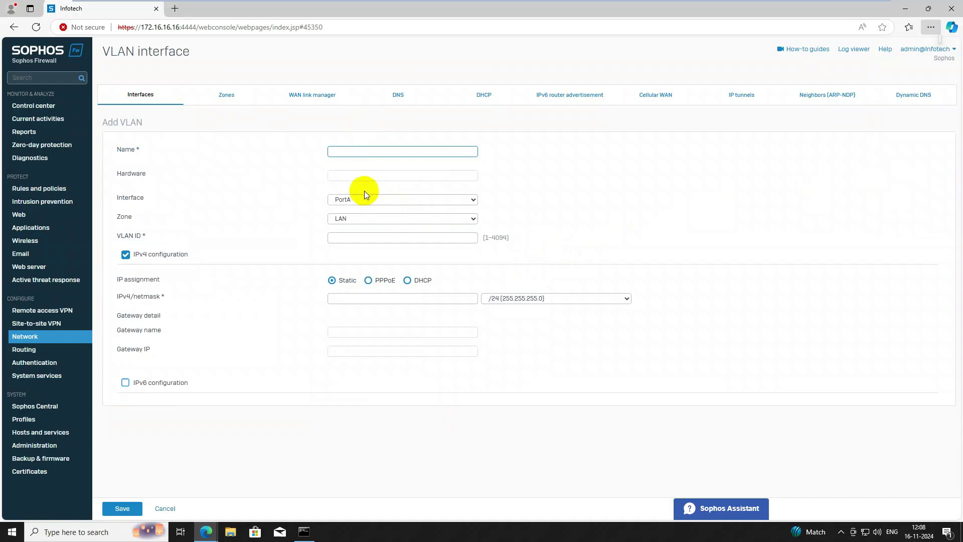
key(Caps_Lock)
text(gUE)
key(BackSpace)
key(BackSpace)
key(BackSpace)
key(Caps_Lock)
text(Guest)
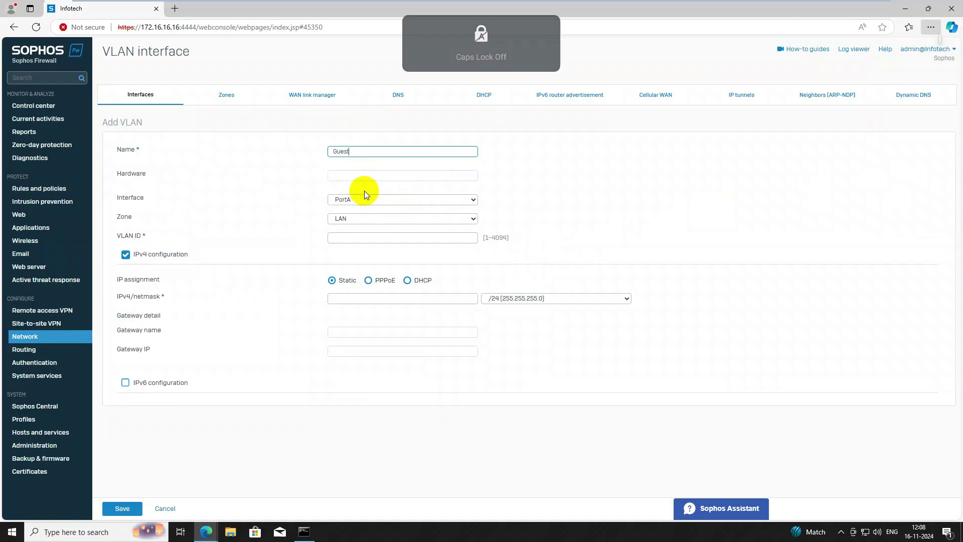
text(_)
key(Caps_Lock)
text(L)
key(Caps_Lock)
text(a)
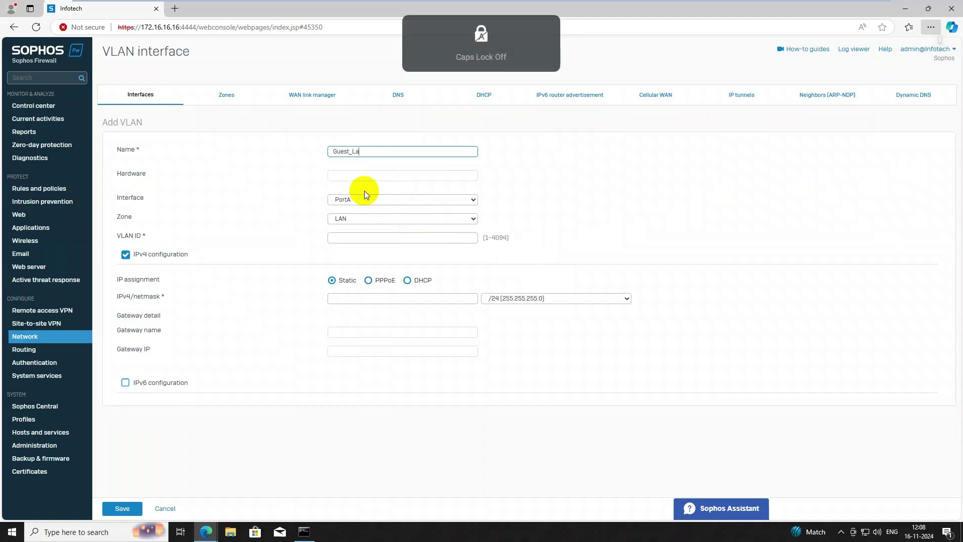
text(n)
Step: Give Guest_Lan VLAN ID 154 and address 10.10.200.1/24, then save
click(361, 238)
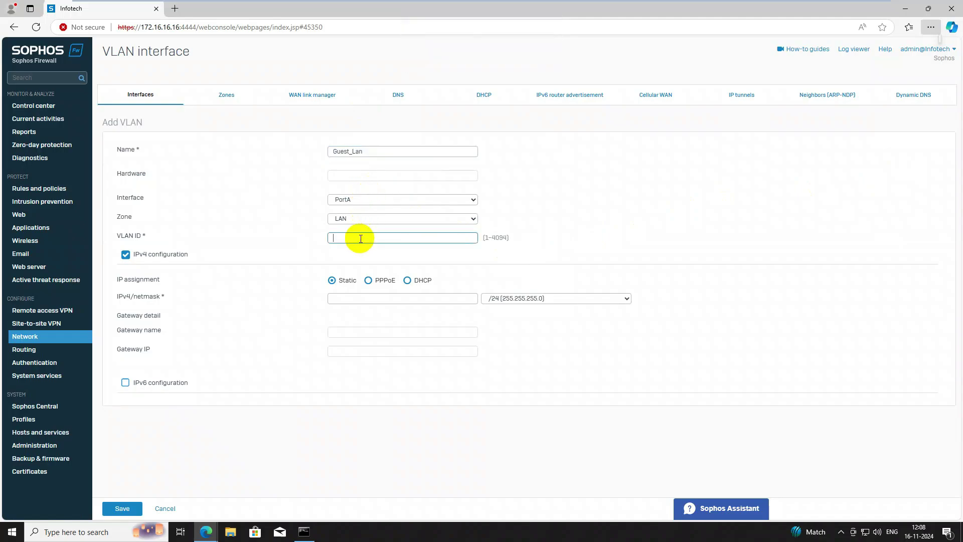
text(154)
click(352, 296)
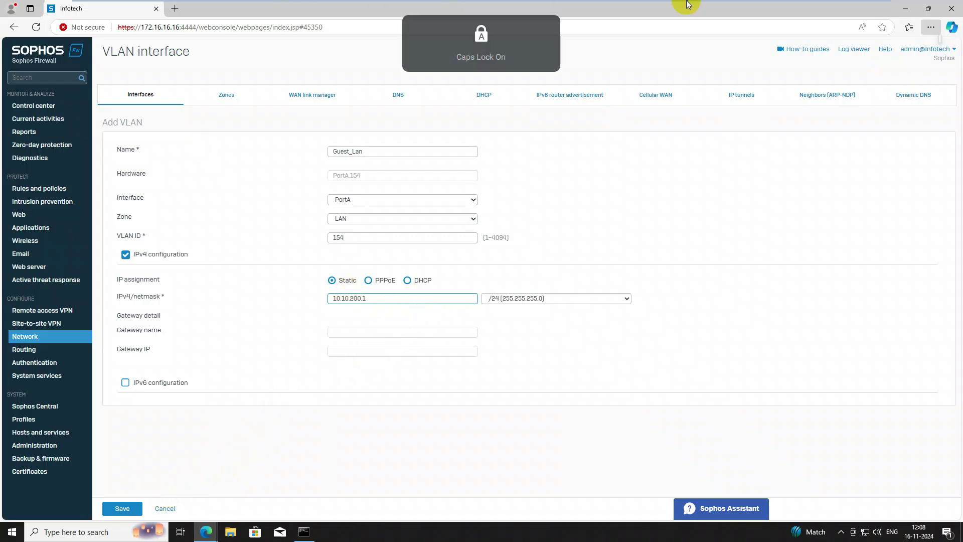
click(121, 508)
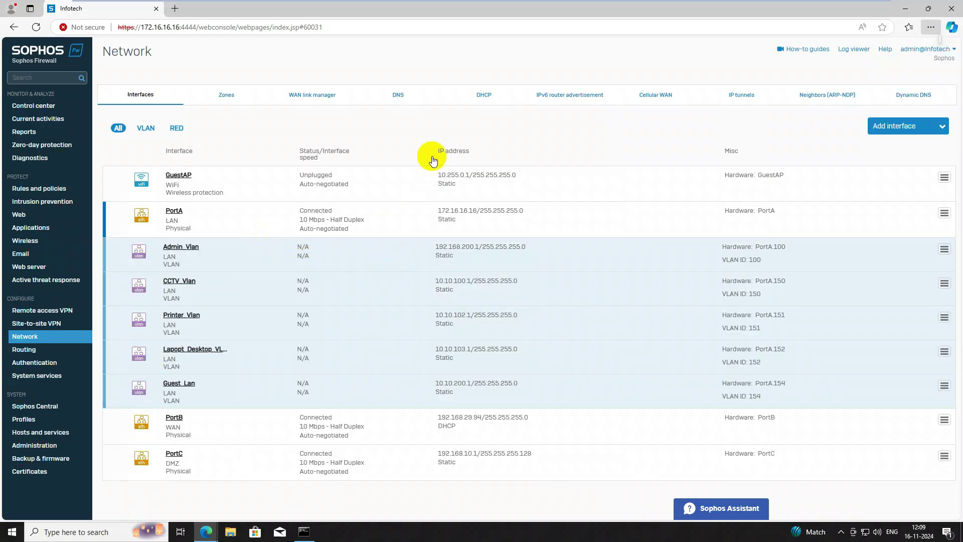
Step: Go to the Network DHCP page, where only GuestAccess_DHCP on GuestAP is listed
click(489, 98)
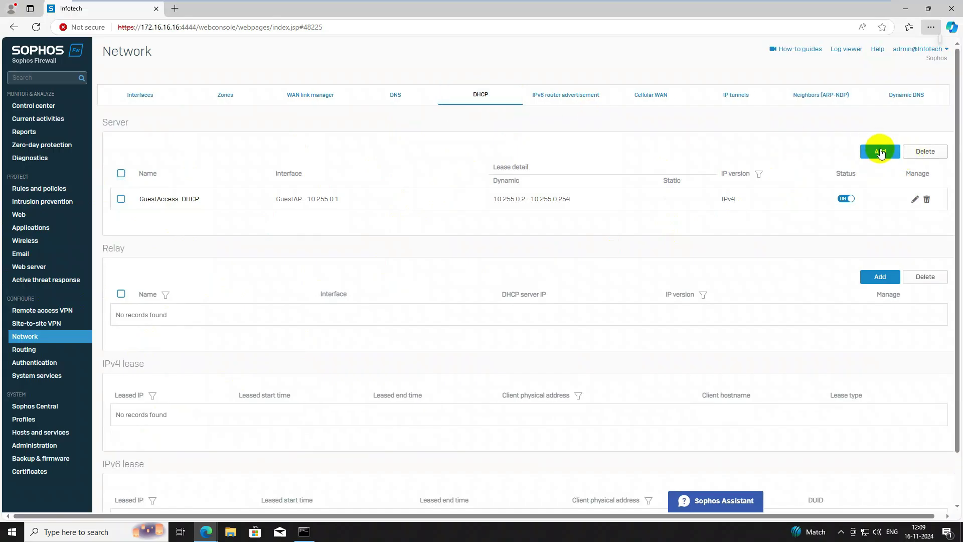
Step: Start a new DHCP server and name it Admin_VLAN_DHCP
click(880, 153)
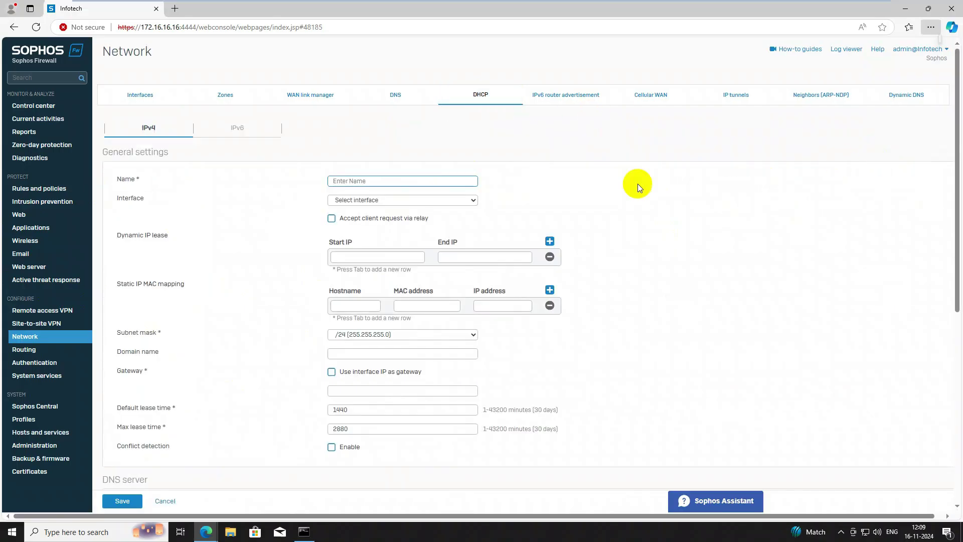
key(Caps_Lock)
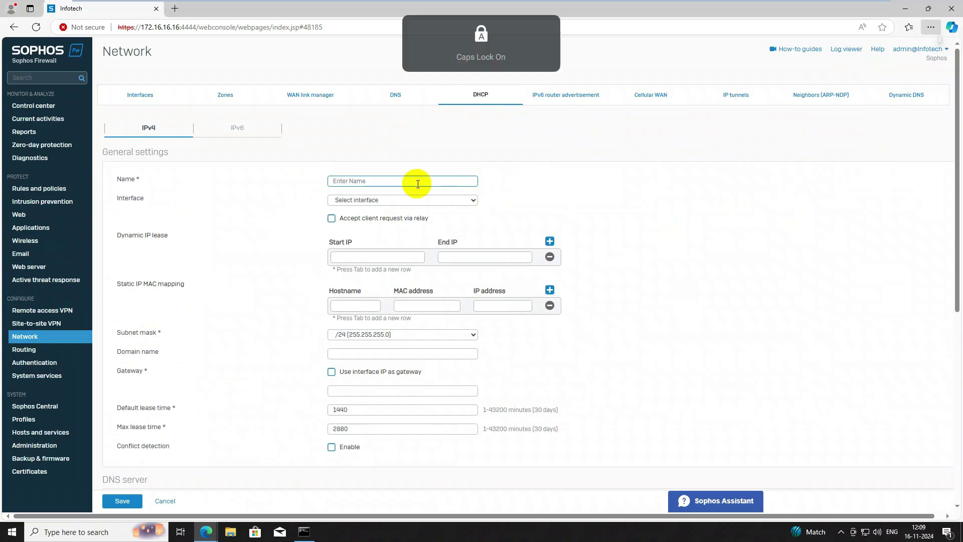
text(A)
key(Caps_Lock)
text(dmin)
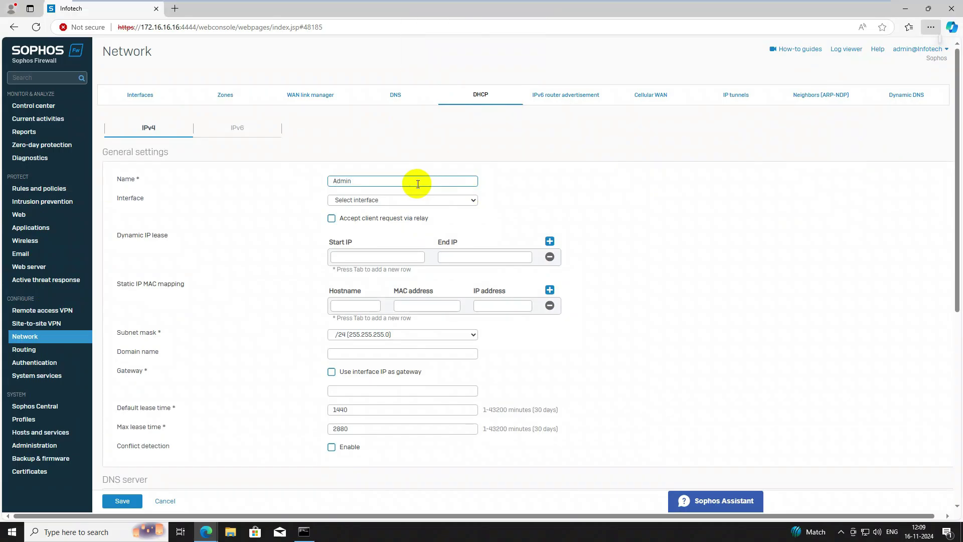
text(_)
key(Caps_Lock)
text(VLAN)
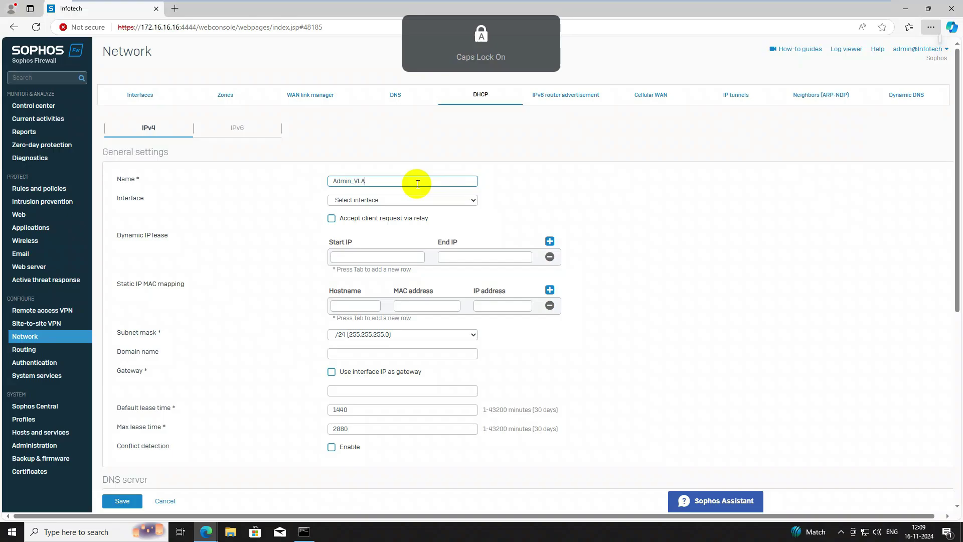
key(Caps_Lock)
text(_D)
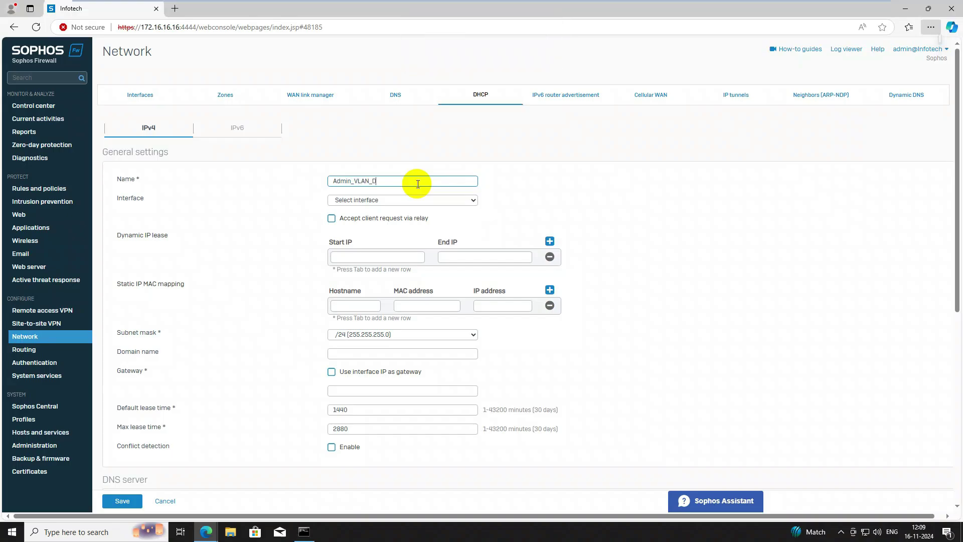
text(HCP)
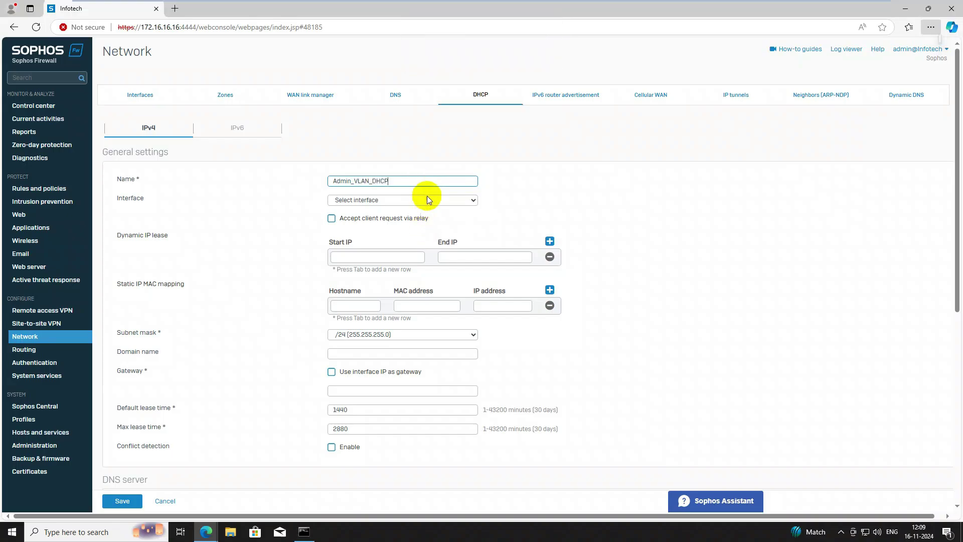
Step: Serve it on Admin_Vlan with the lease range 192.168.200.50 to 192.168.200.100
click(421, 199)
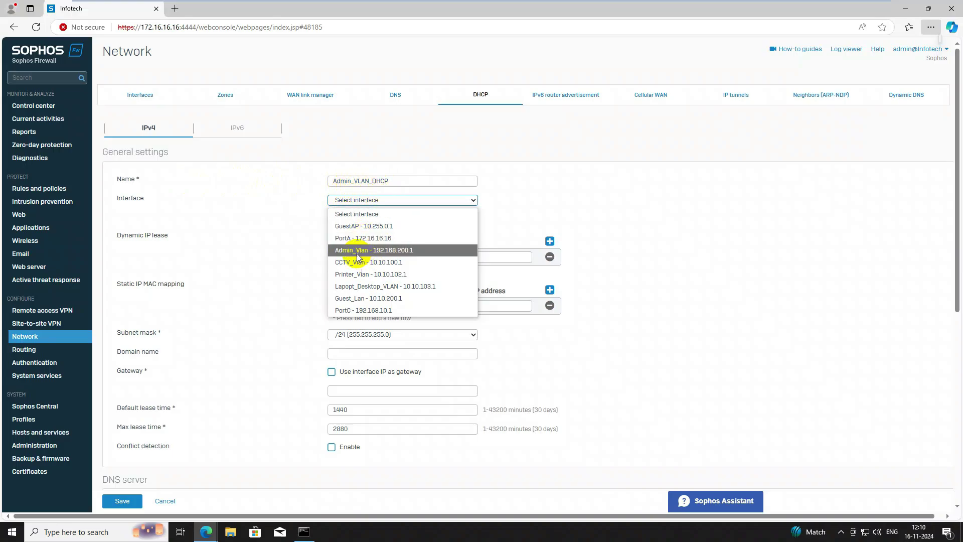
click(379, 251)
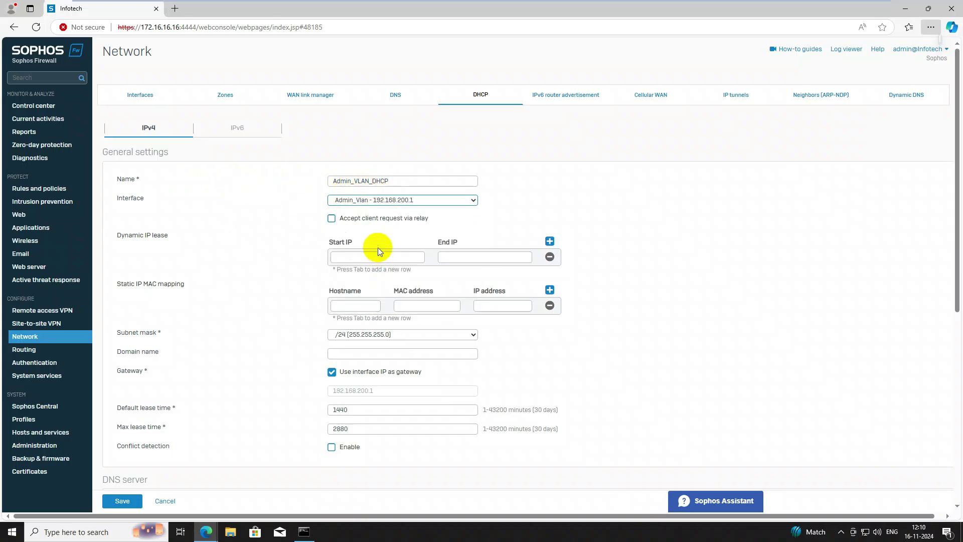
click(331, 219)
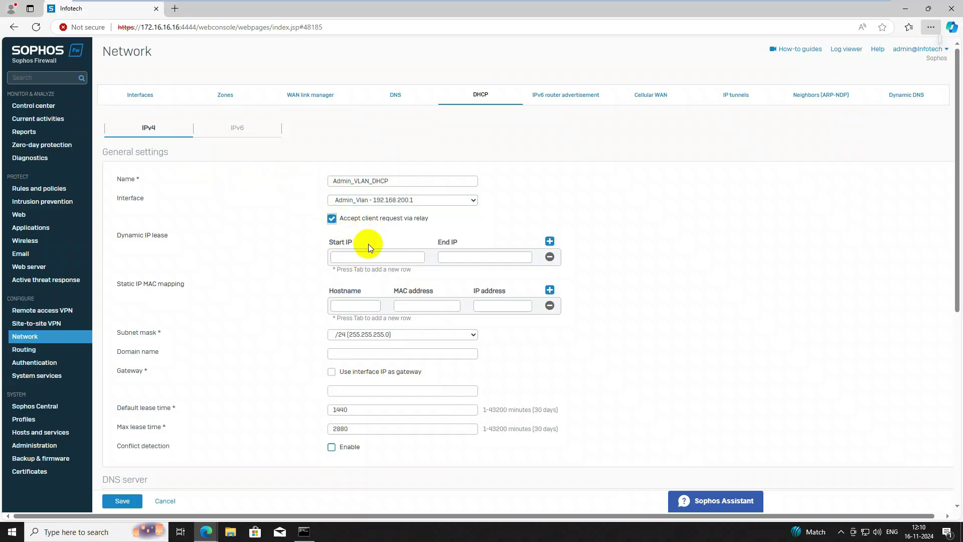
click(331, 219)
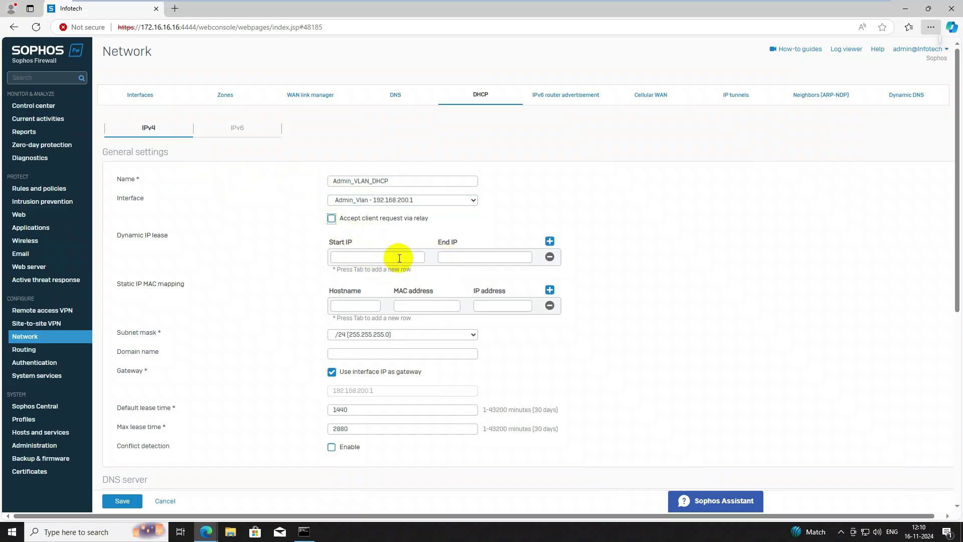
click(390, 258)
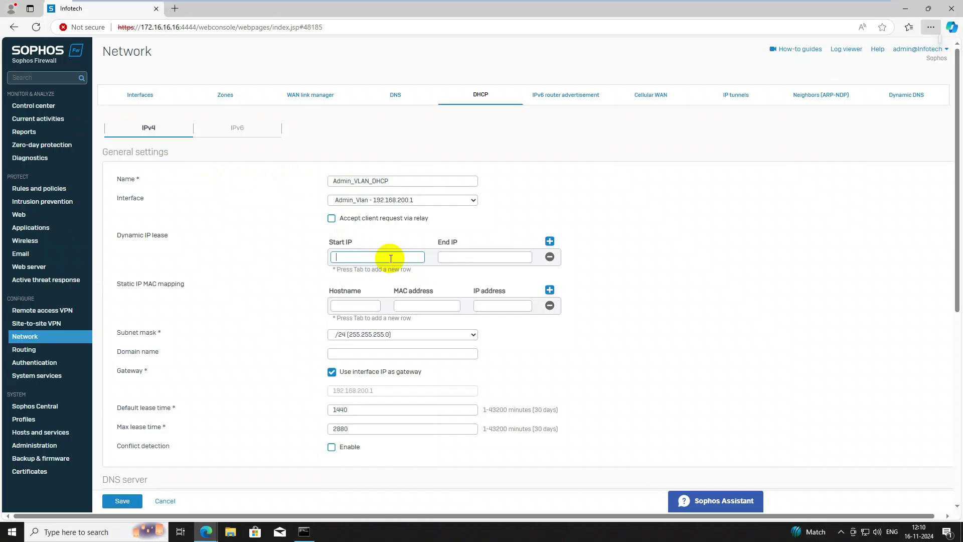
text(192.168)
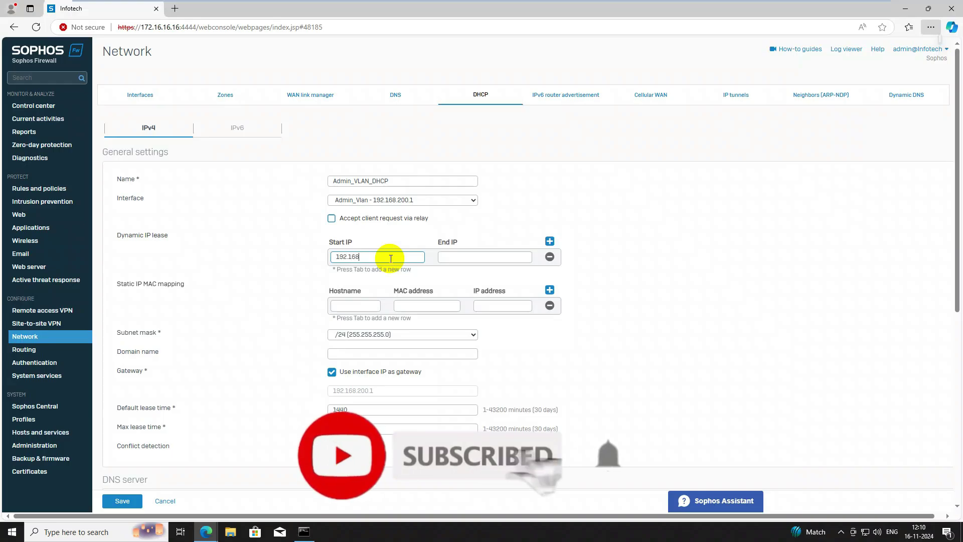
text(.200.)
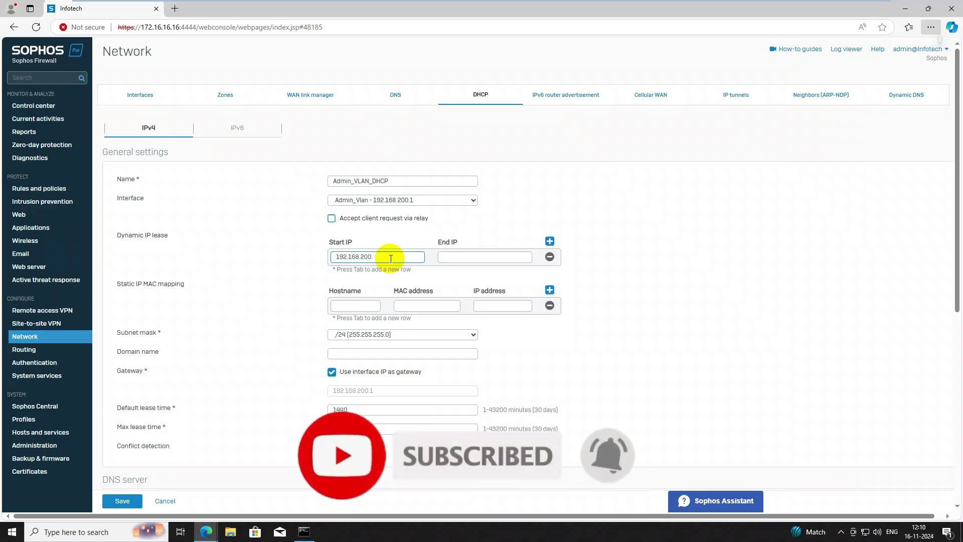
text(50)
drag(408, 254, 331, 265)
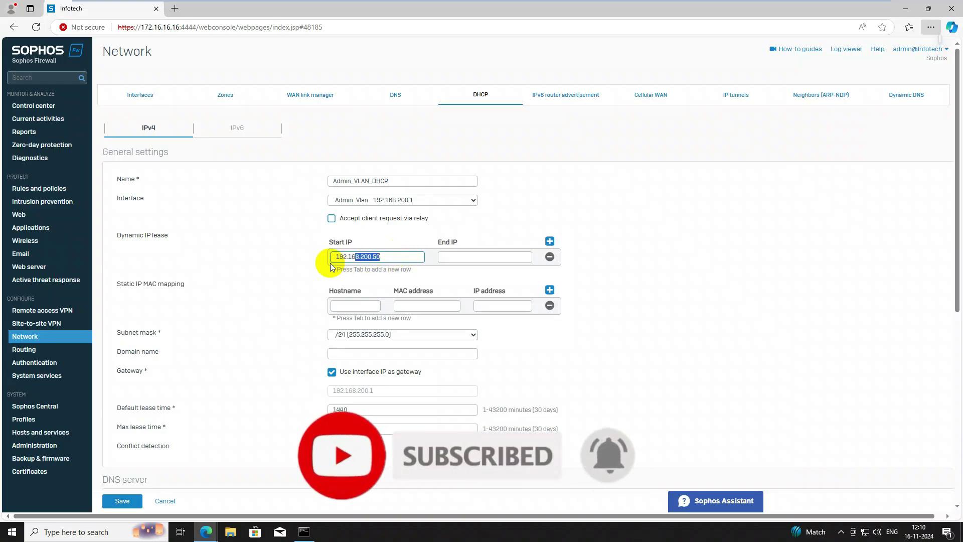
click(459, 260)
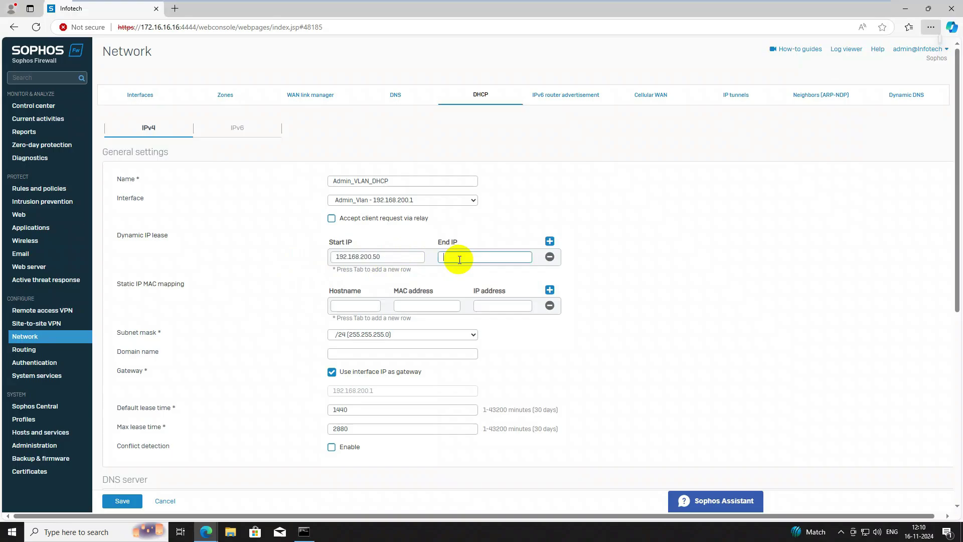
text(192.168.200.50)
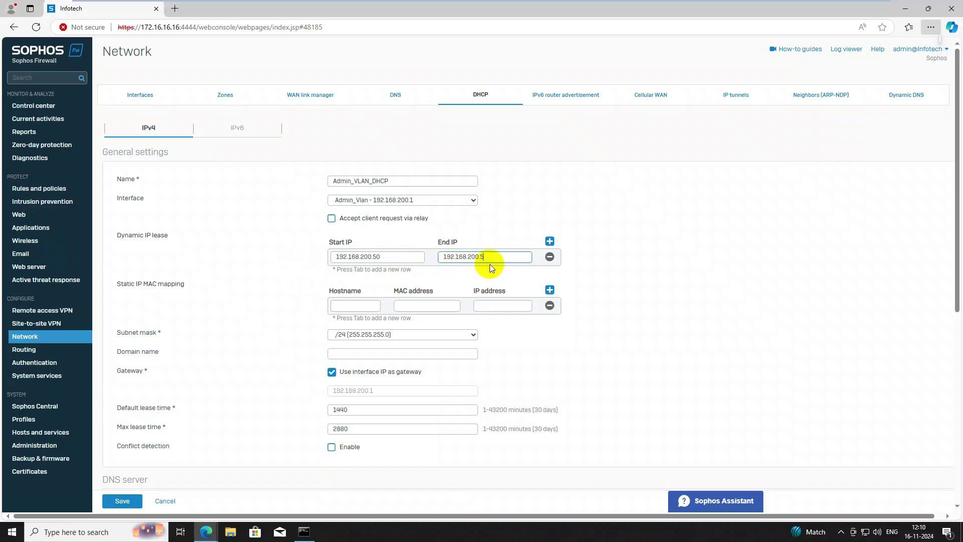
click(503, 359)
Step: Enable the device's DNS settings and save the Admin VLAN DHCP server
scroll(503, 359, down, 2)
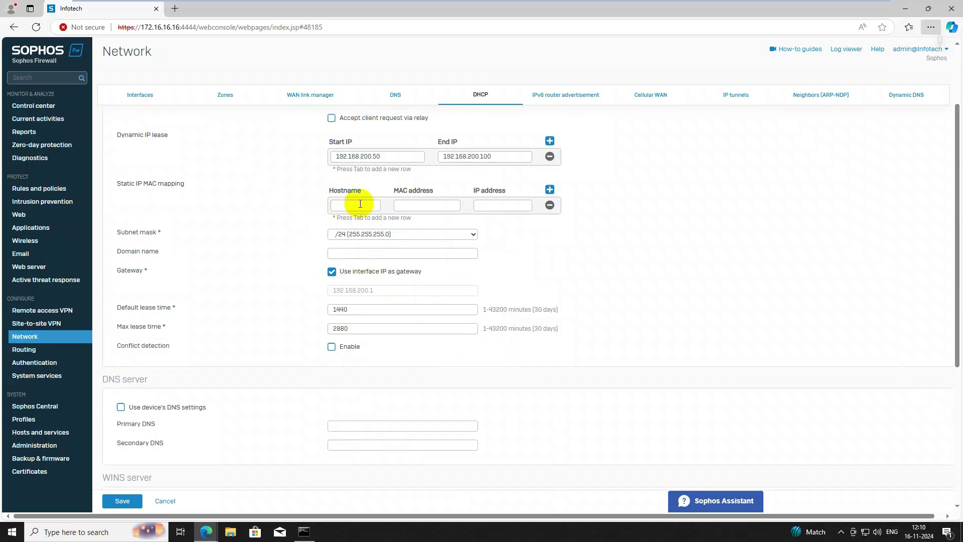
scroll(345, 315, down, 4)
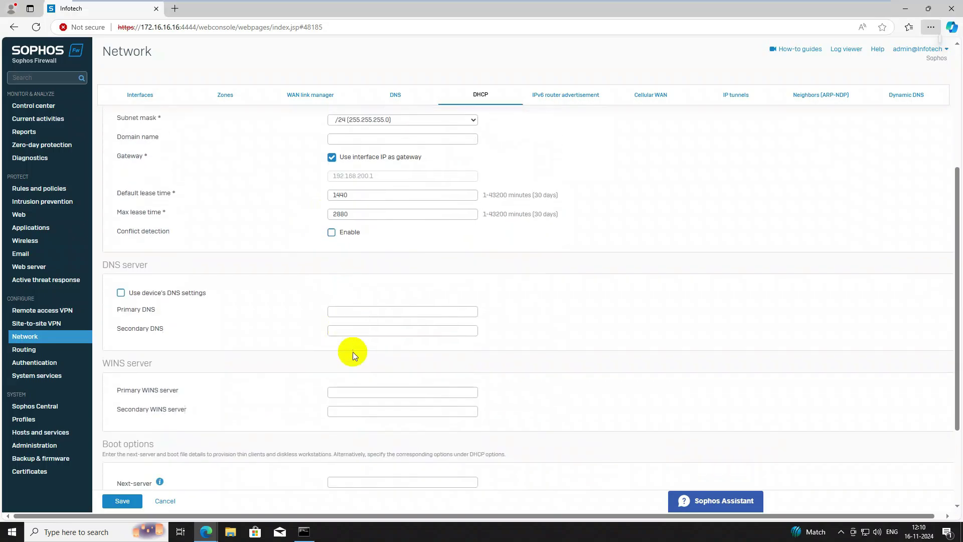
scroll(289, 406, down, 1)
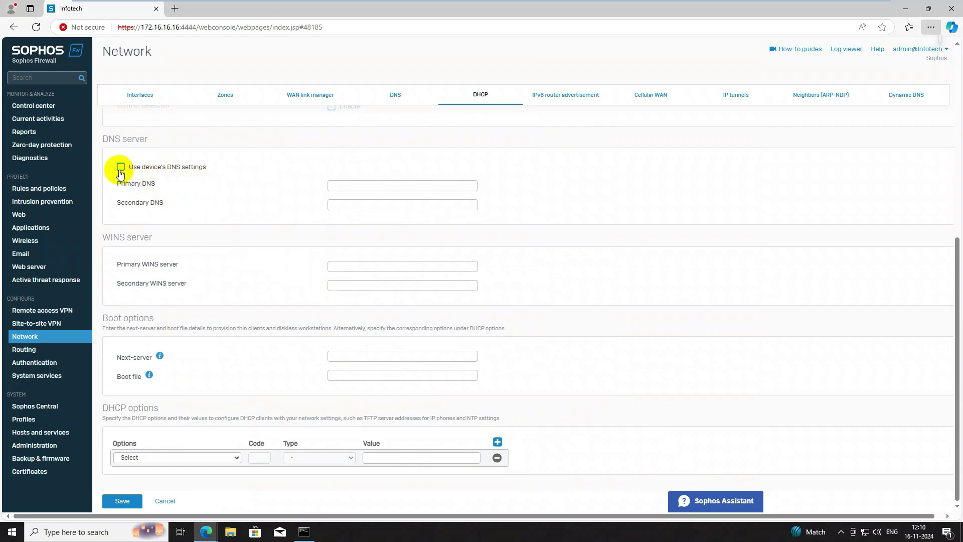
scroll(269, 186, up, 1)
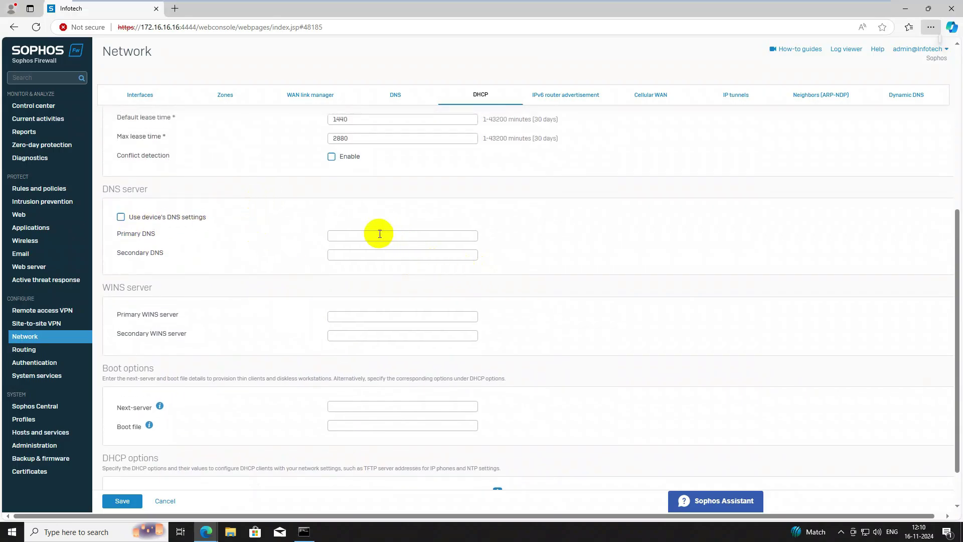
scroll(380, 234, up, 1)
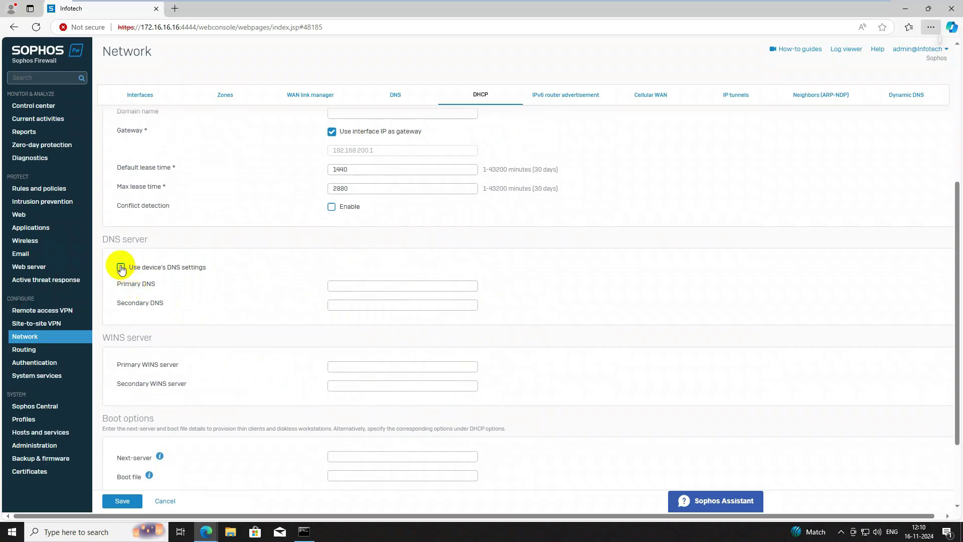
click(121, 267)
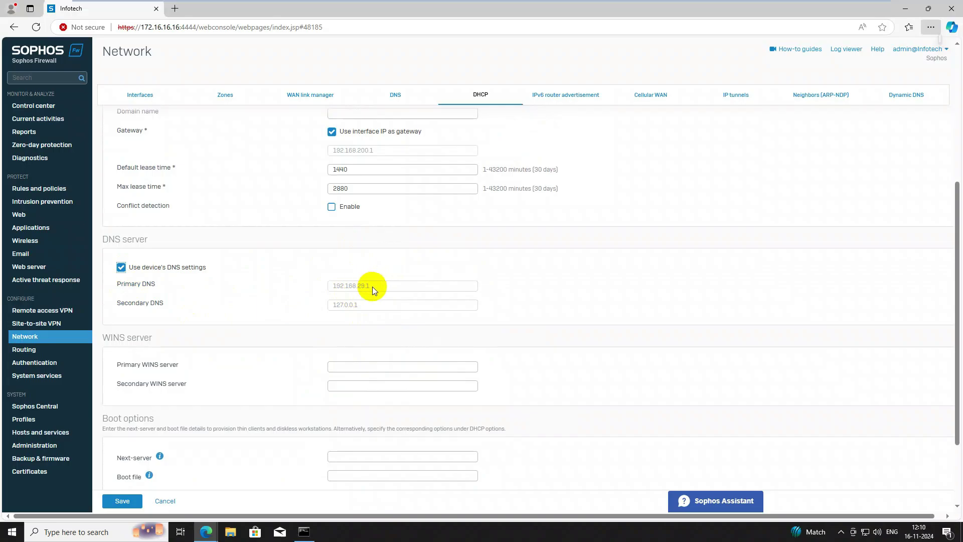
scroll(291, 387, down, 2)
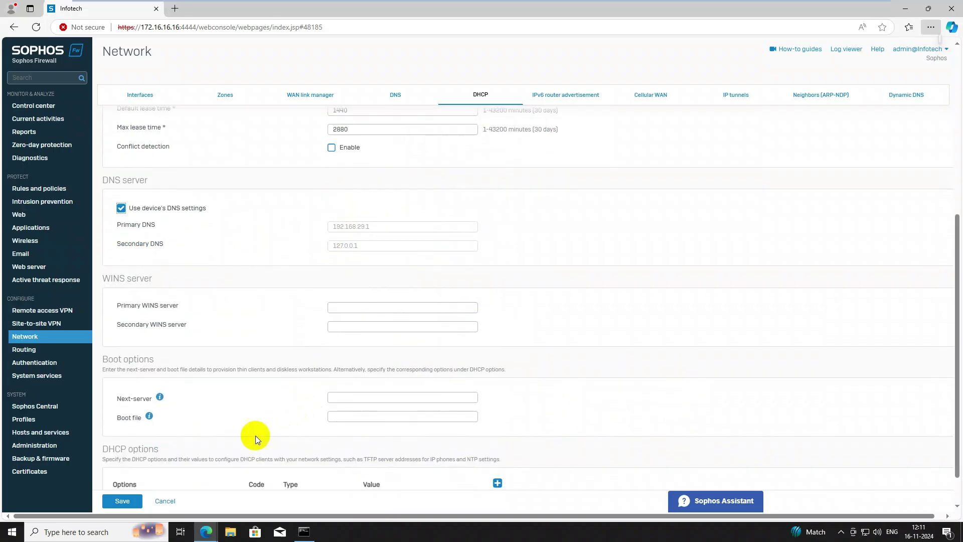
click(122, 500)
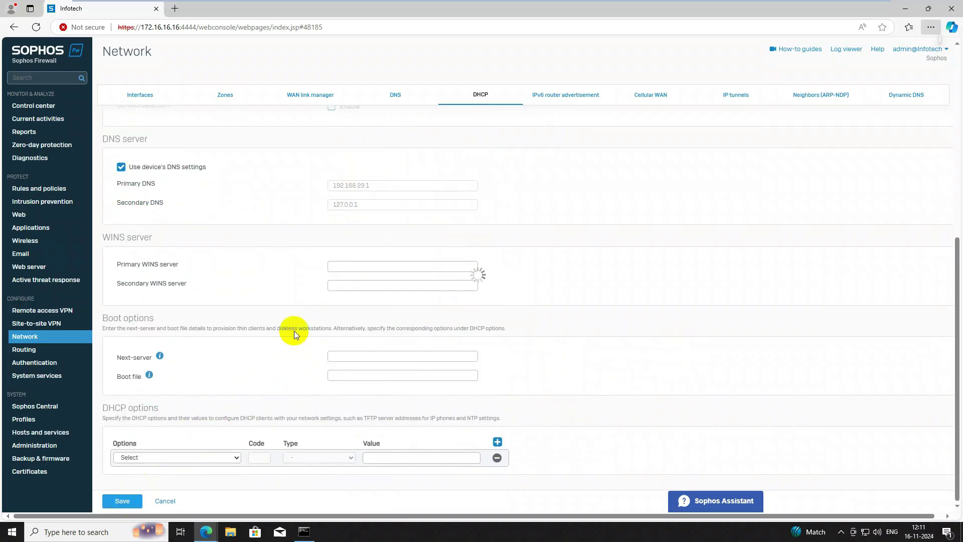
scroll(508, 225, up, 6)
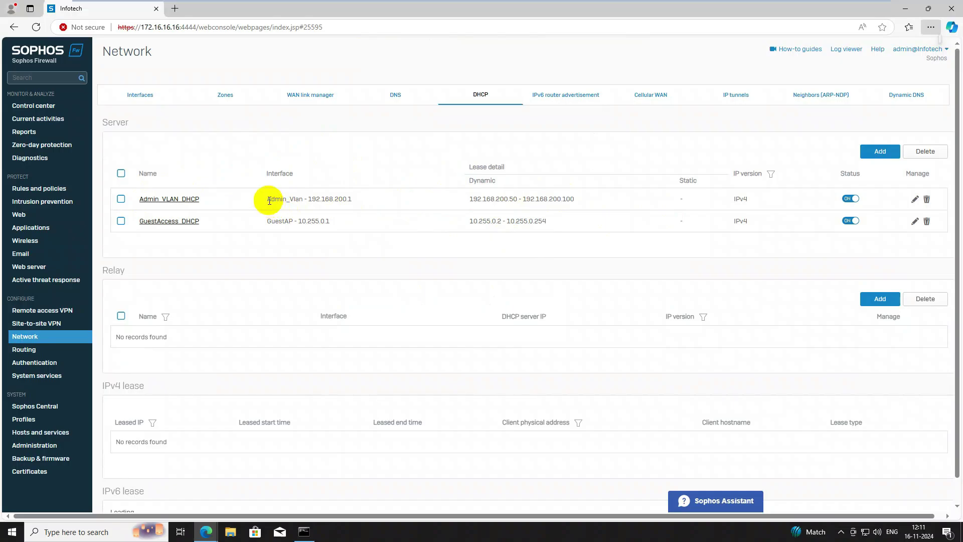
Step: Review the Admin server's lease range in the list, then begin a new DHCP server
drag(327, 204, 368, 205)
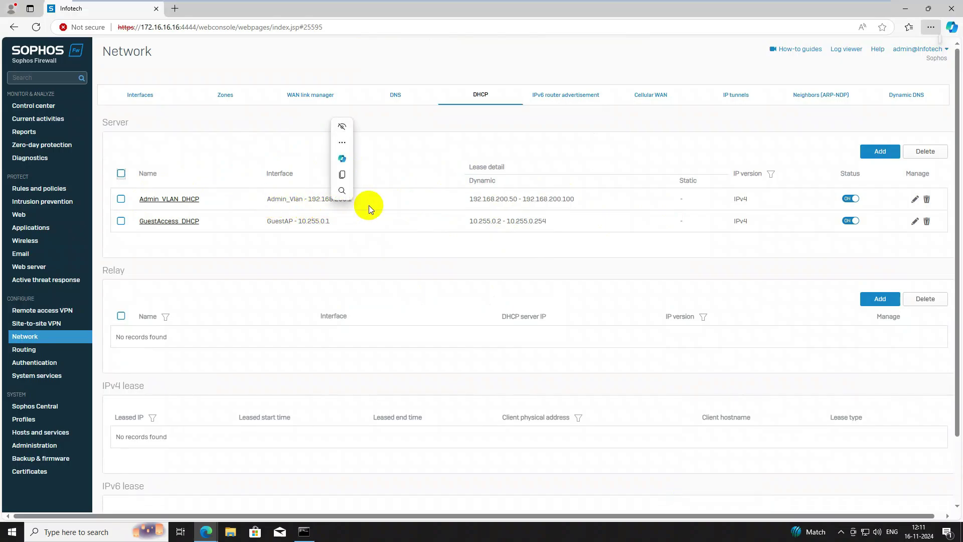
click(447, 206)
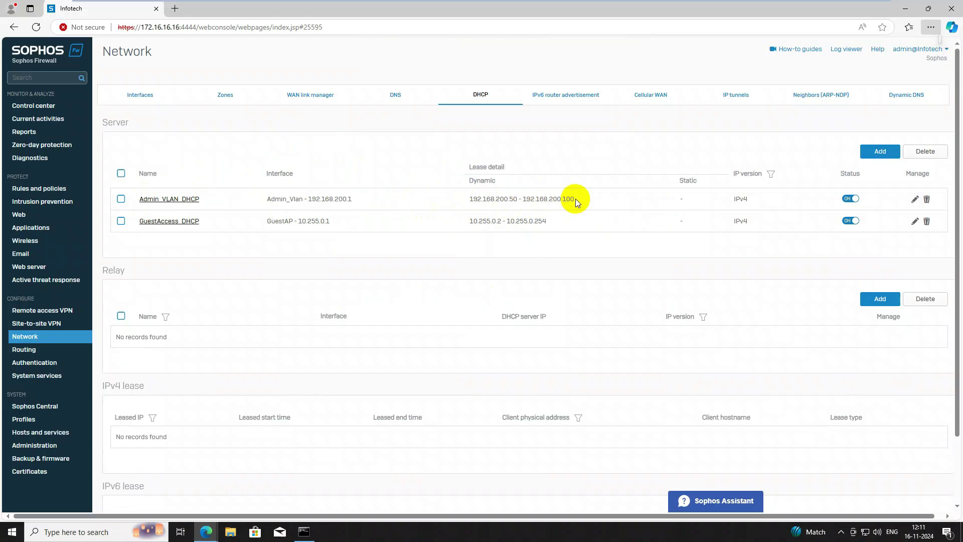
drag(576, 199, 468, 200)
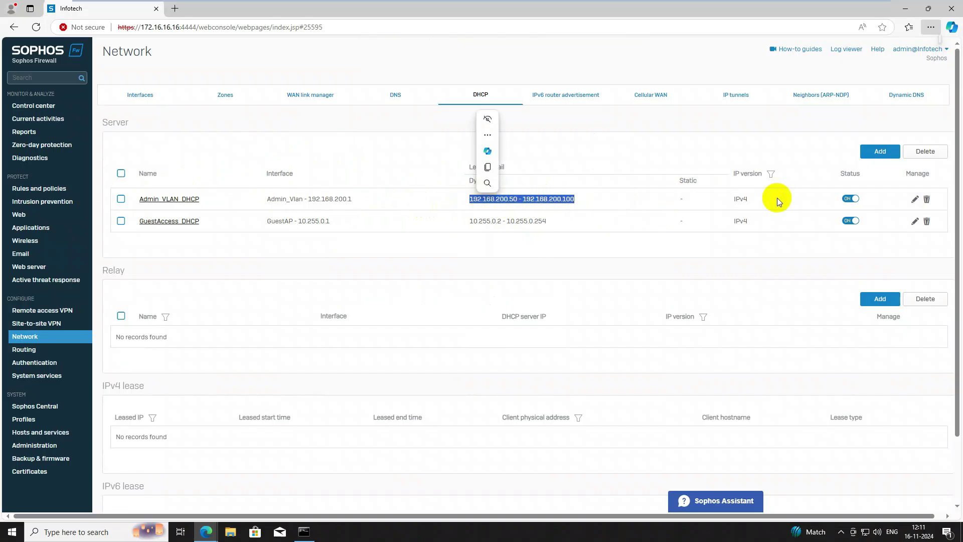
click(865, 155)
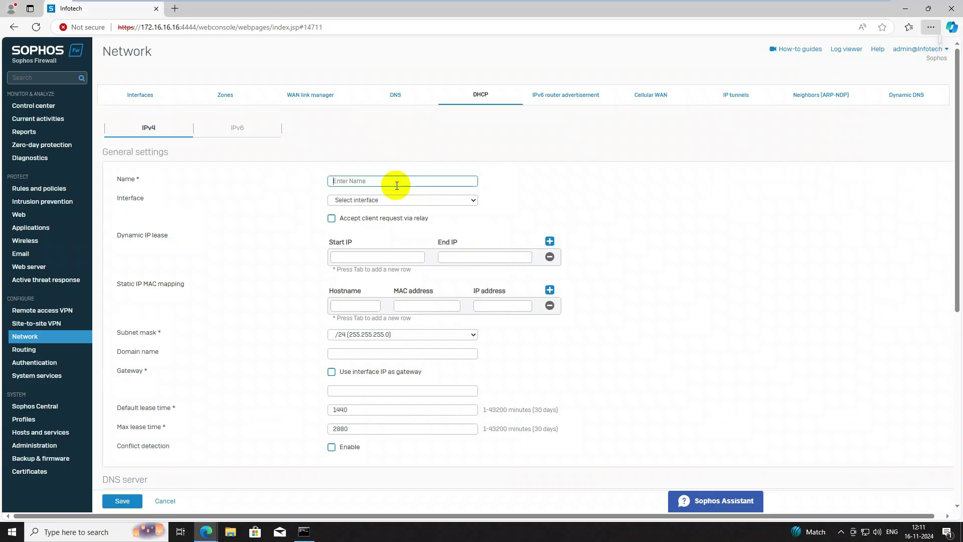
Step: Put the new DHCP server on CCTV_Vlan and name it CCTV_DHCP
click(397, 199)
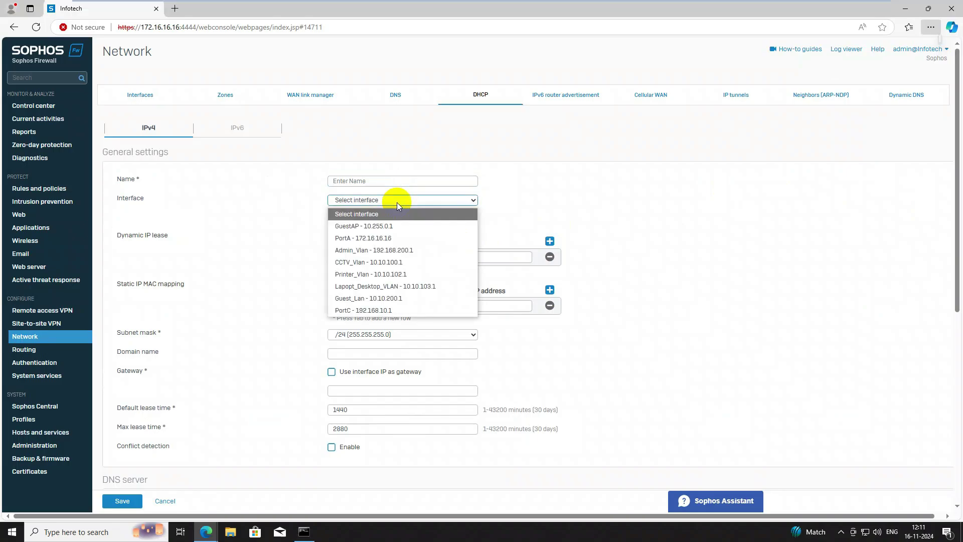
click(382, 263)
click(372, 182)
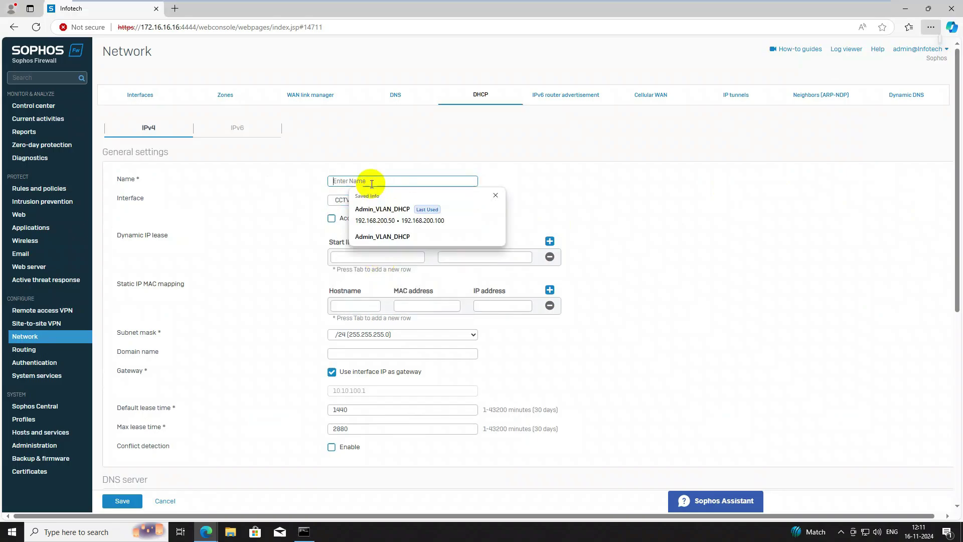
key(Caps_Lock)
key(Escape)
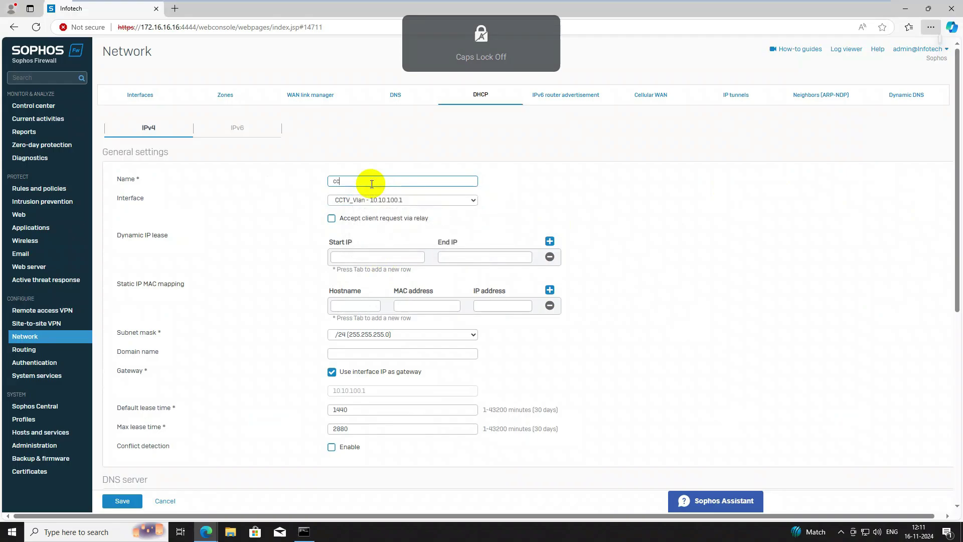
key(Caps_Lock)
text(CCTV_)
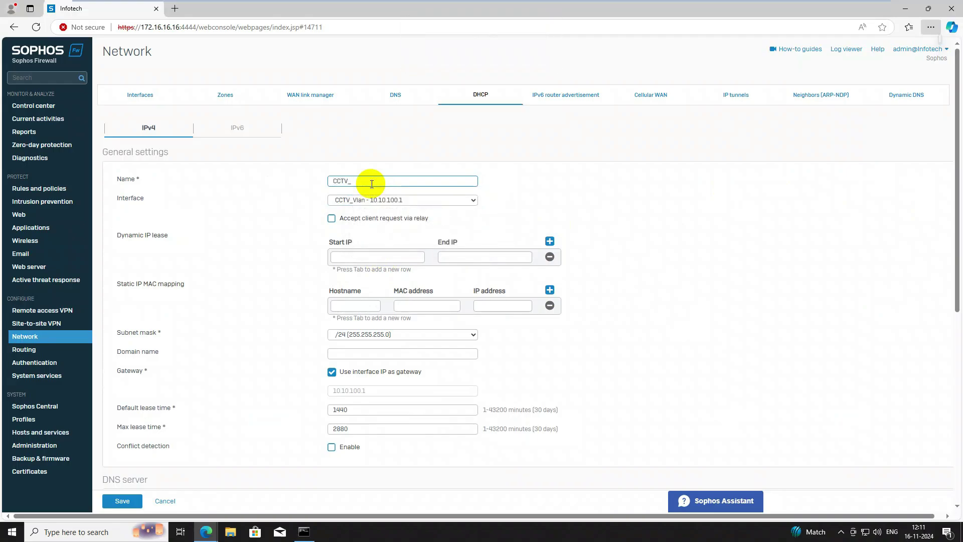
text(DHCP)
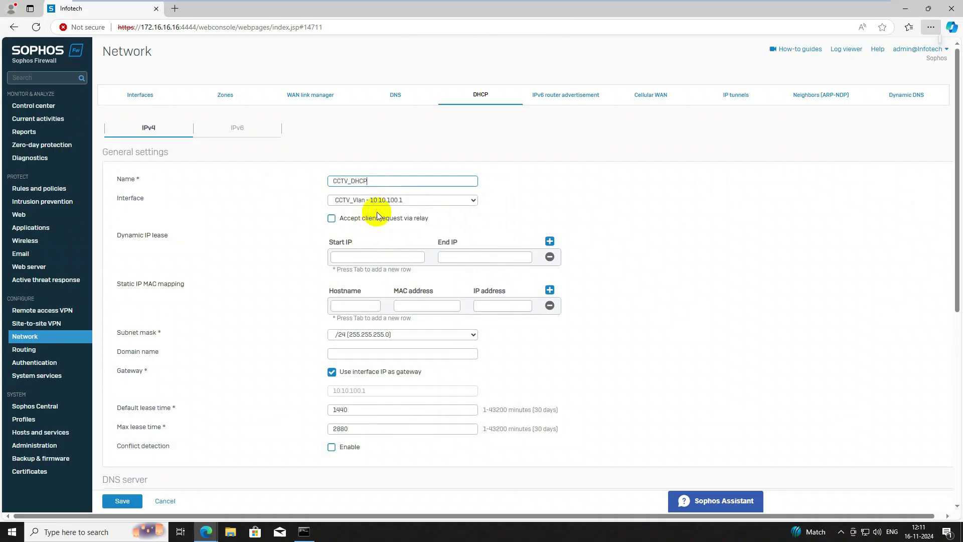
Step: Accept relayed client requests and lease 10.10.100.50 to 10.10.100.150
click(381, 257)
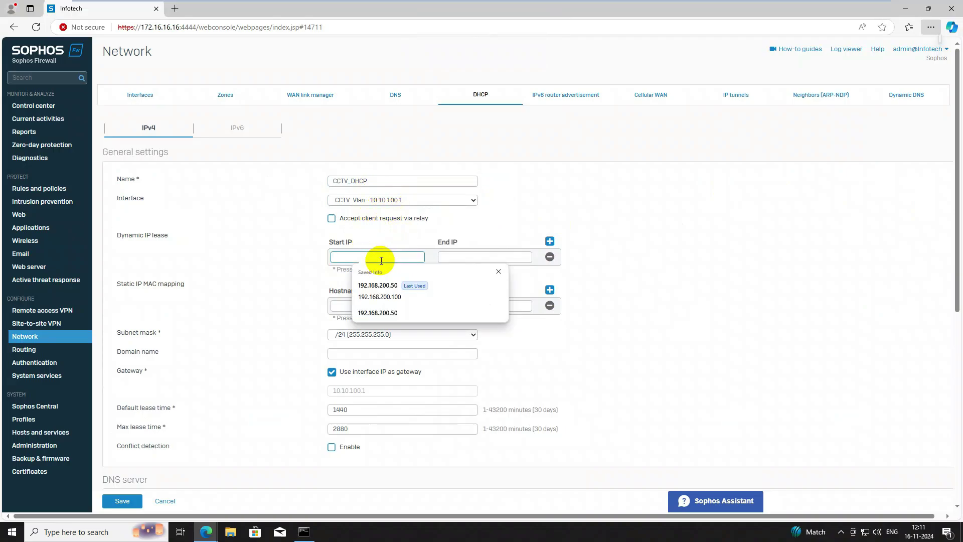
click(331, 217)
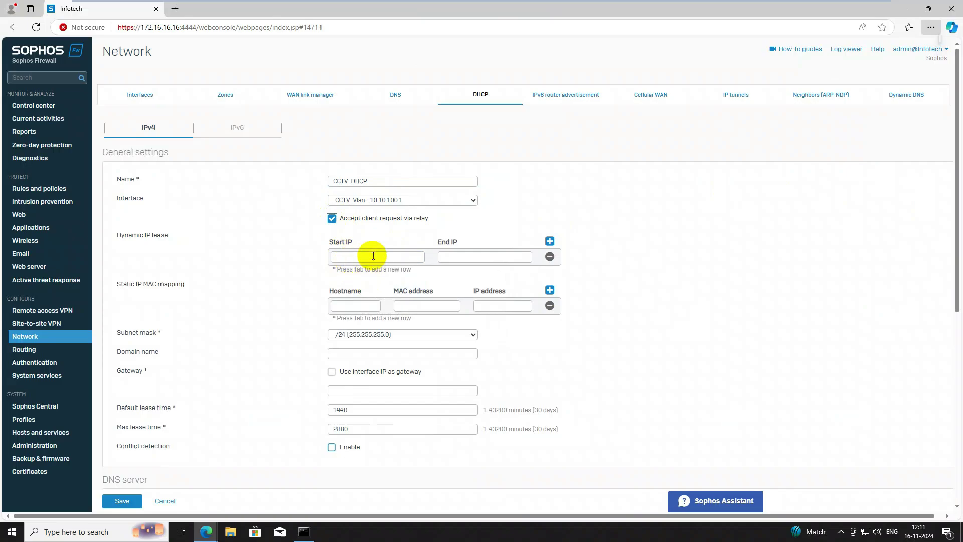
click(373, 257)
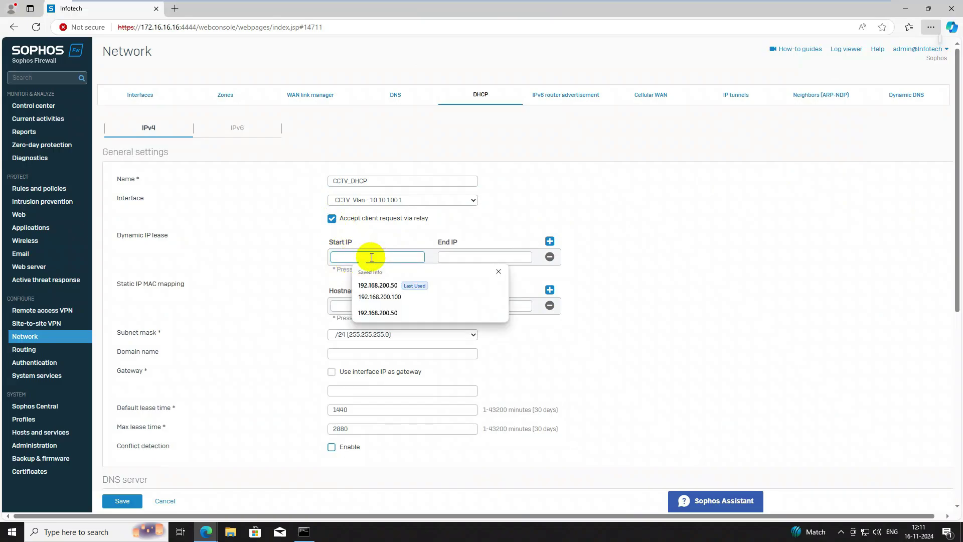
text(10)
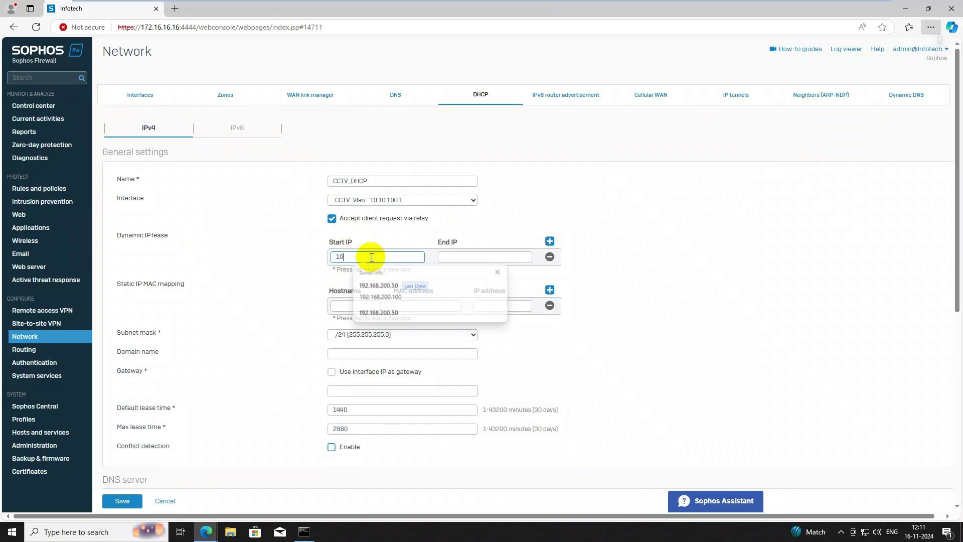
text(.10.100)
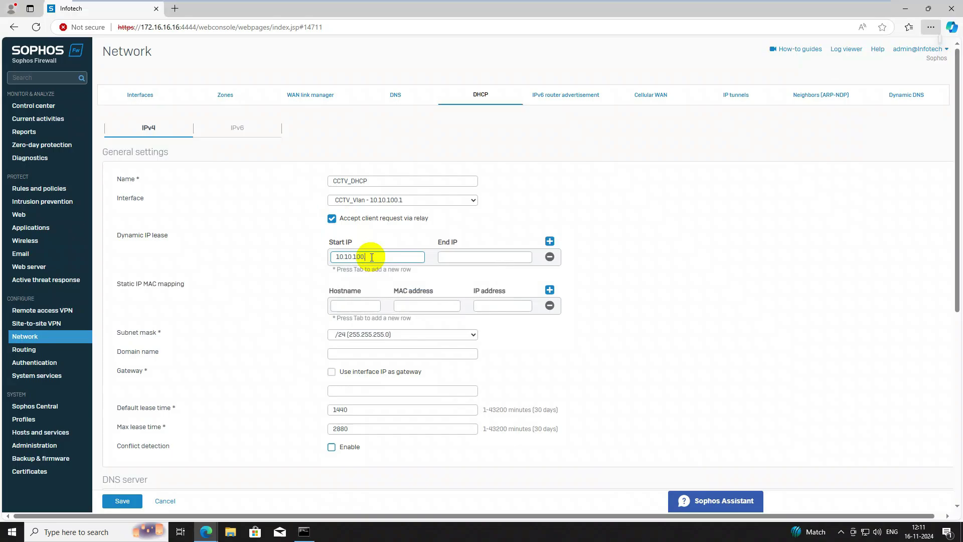
text(.50)
double_click(372, 258)
key(ctrl+c)
click(482, 255)
key(ctrl+v)
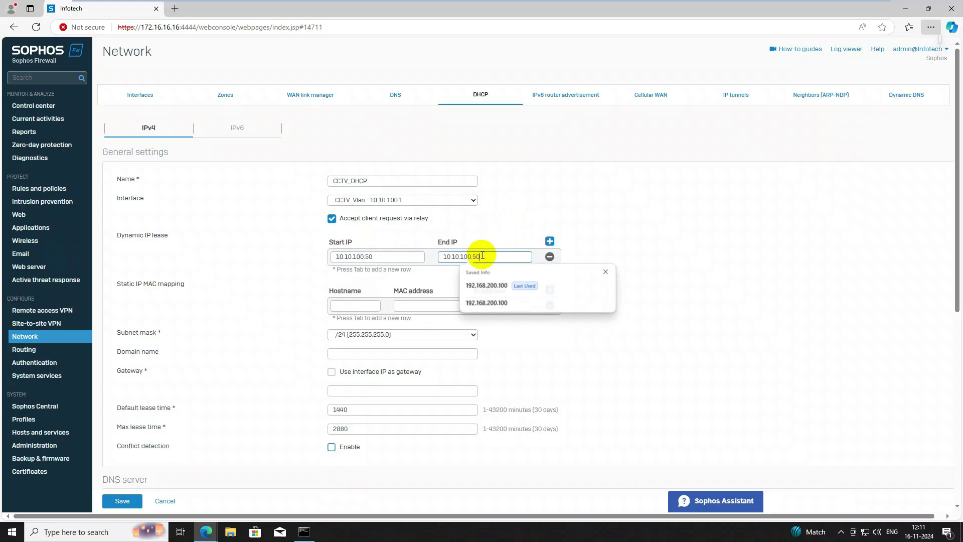
key(BackSpace)
key(BackSpace)
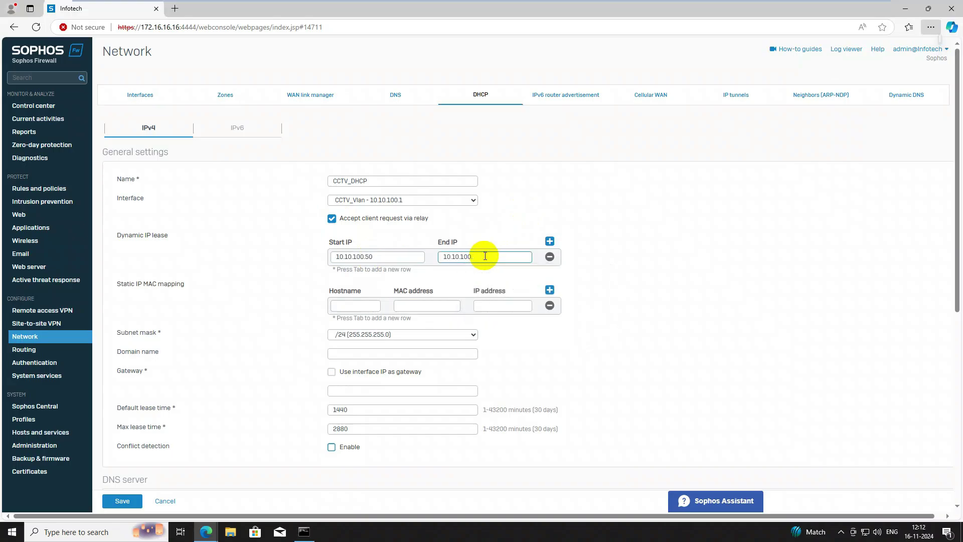
text(150)
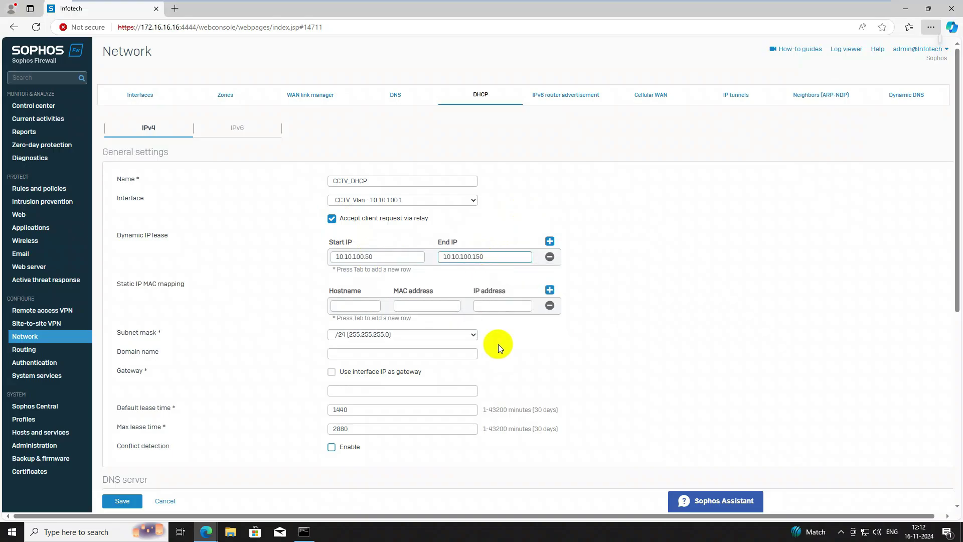
scroll(436, 377, down, 5)
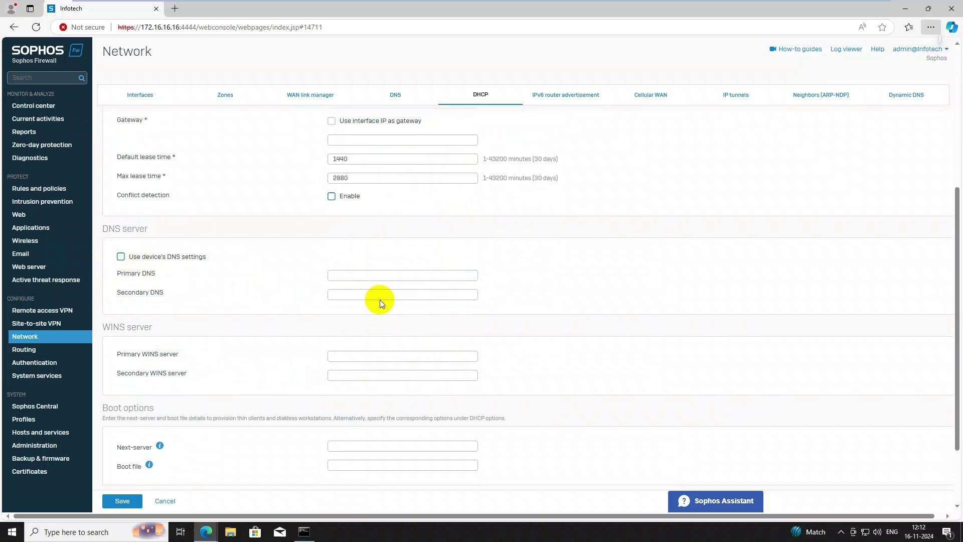
Step: Try saving CCTV_DHCP, enabling the device's DNS settings after the missing-gateway warning
click(122, 501)
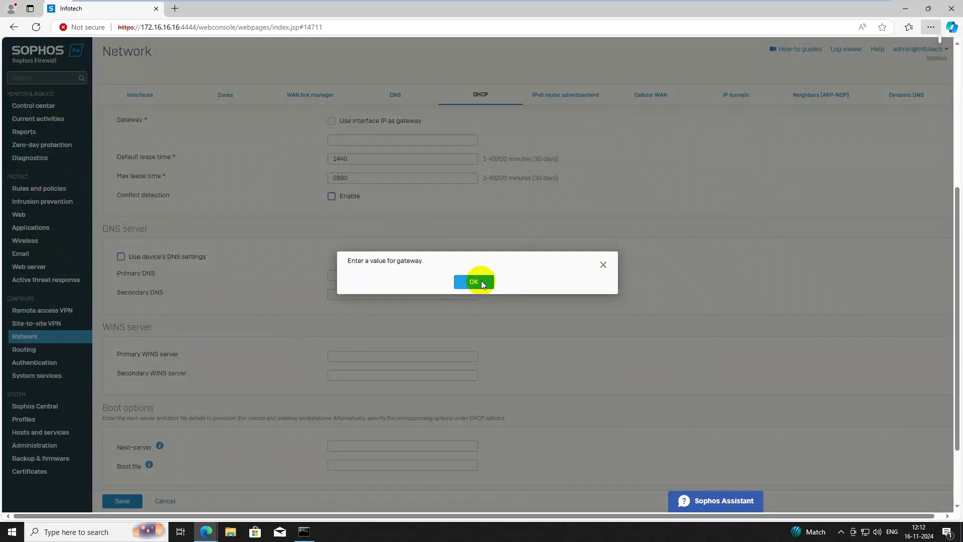
click(480, 282)
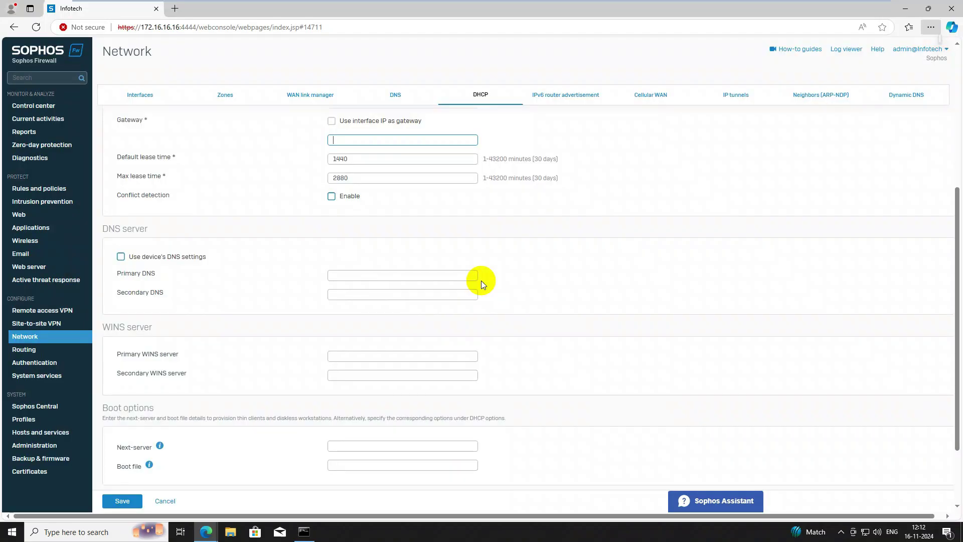
scroll(260, 262, up, 2)
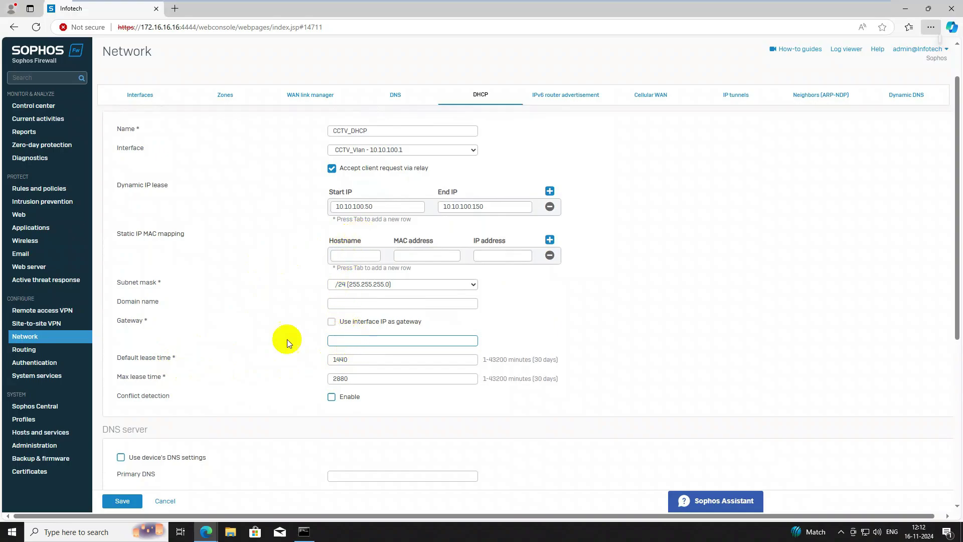
click(121, 457)
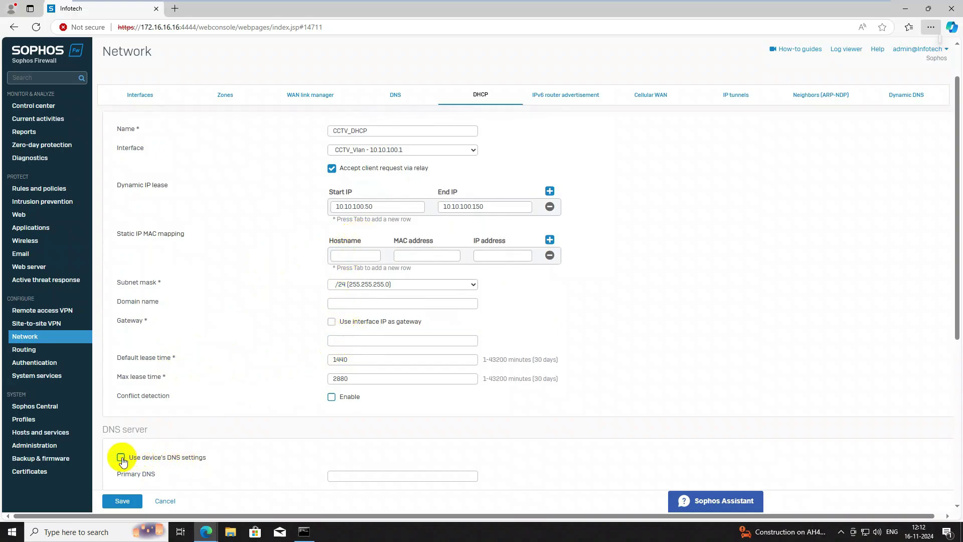
click(343, 307)
text(150)
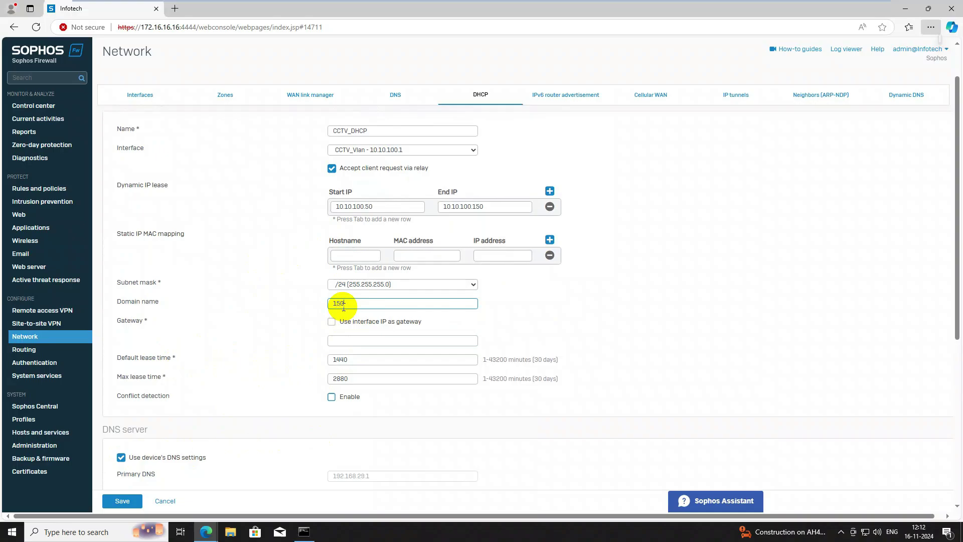
click(123, 501)
click(481, 287)
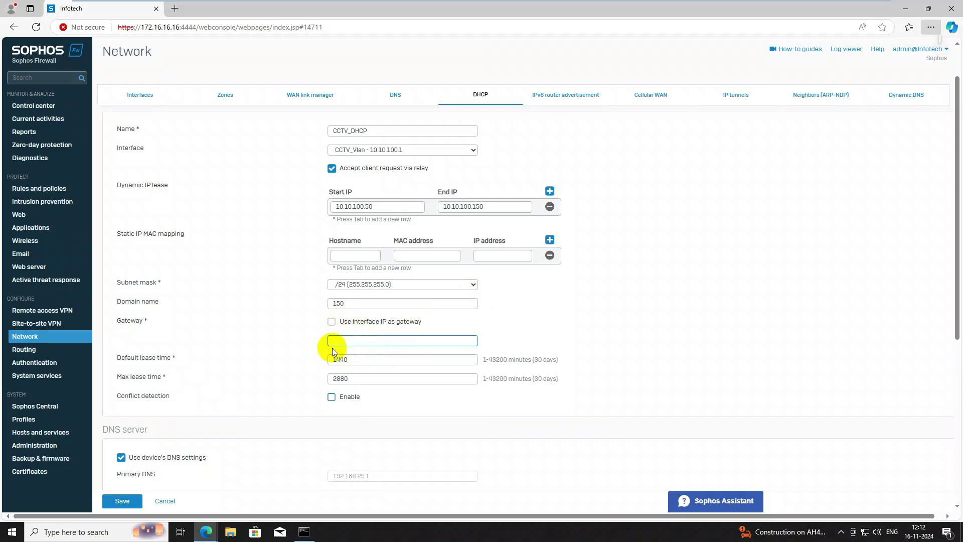
scroll(326, 351, down, 2)
scroll(321, 353, up, 1)
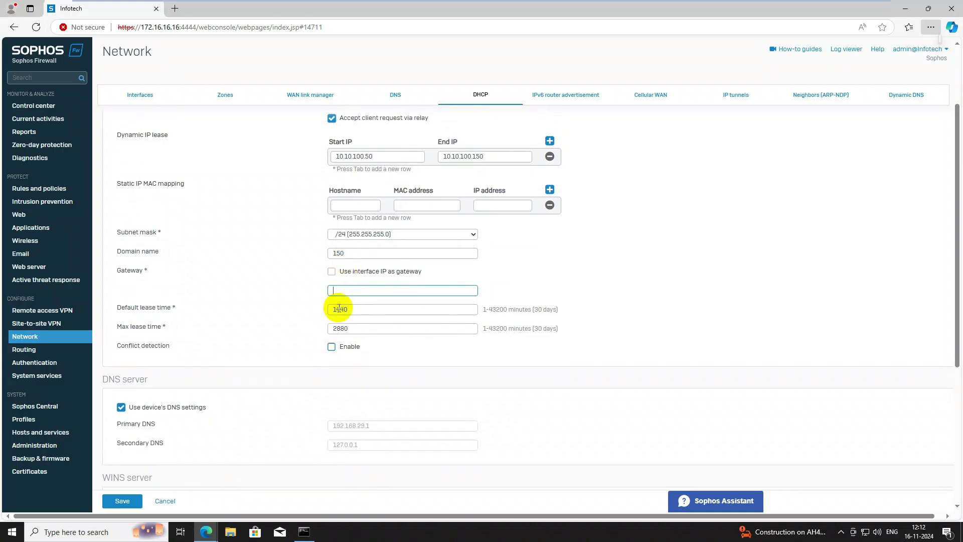
Step: Replace the invalid gateway 1440 with 10.10.100.1 and save again
text(1440)
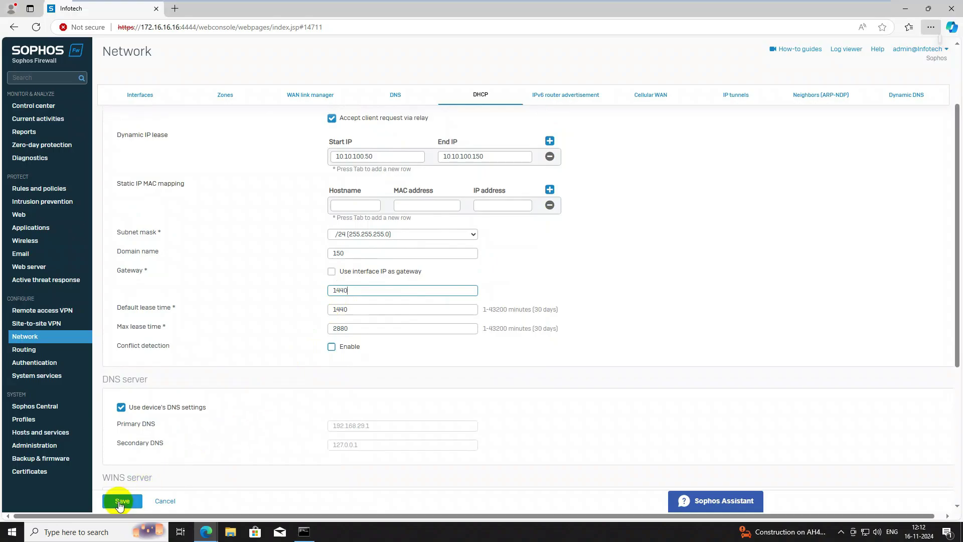
click(121, 501)
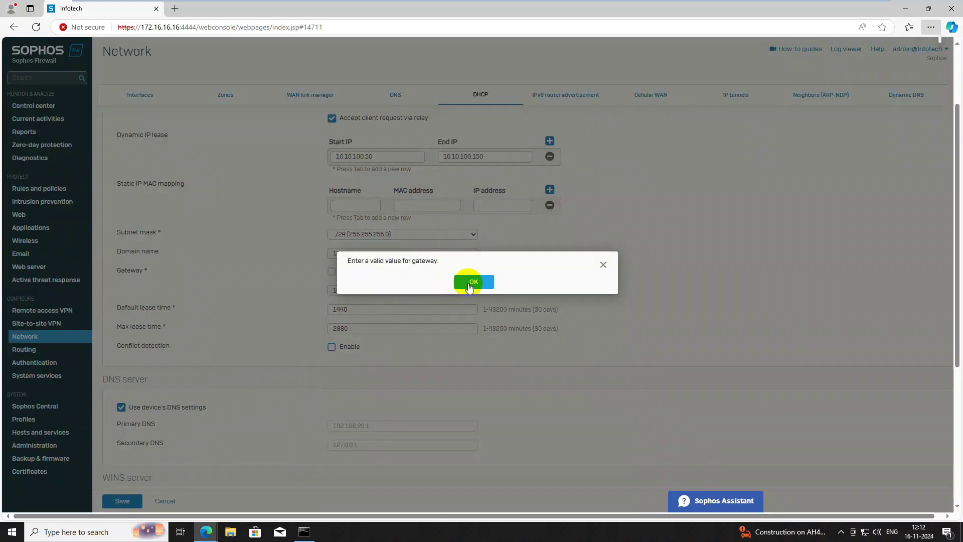
click(469, 287)
drag(370, 292, 299, 297)
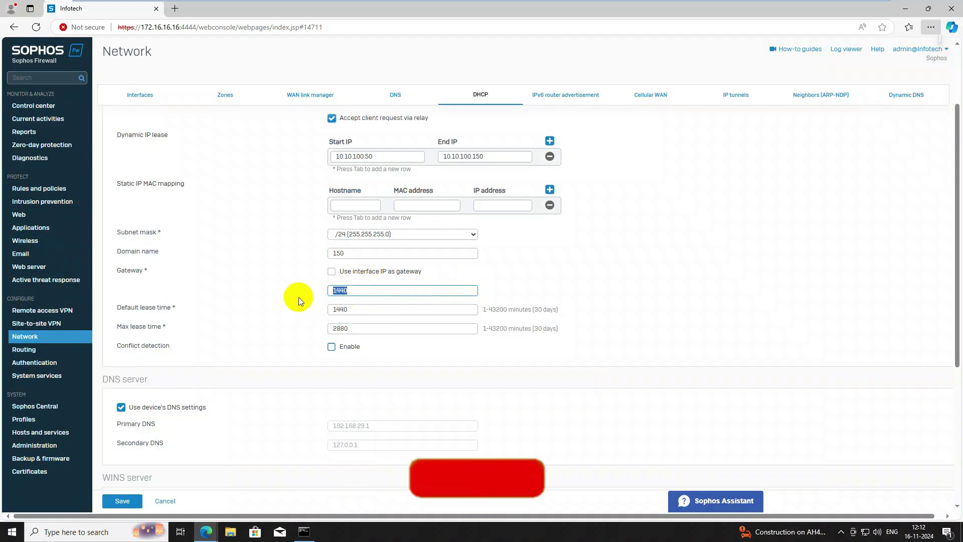
key(BackSpace)
text(10)
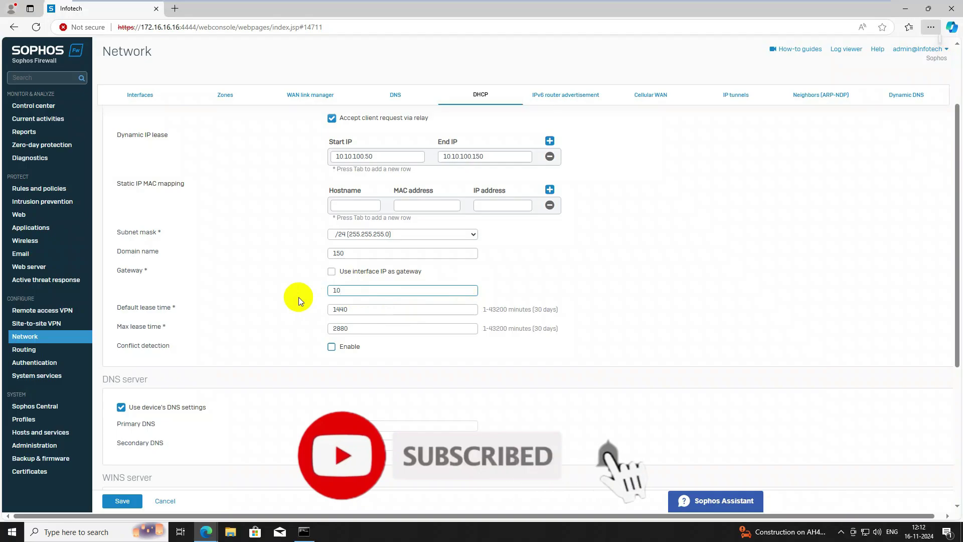
text(.10)
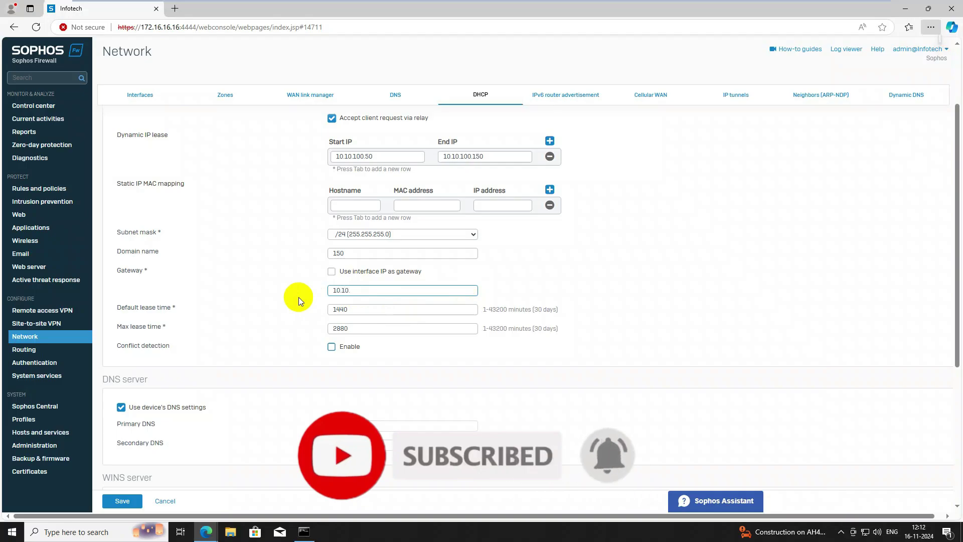
text(.155.1)
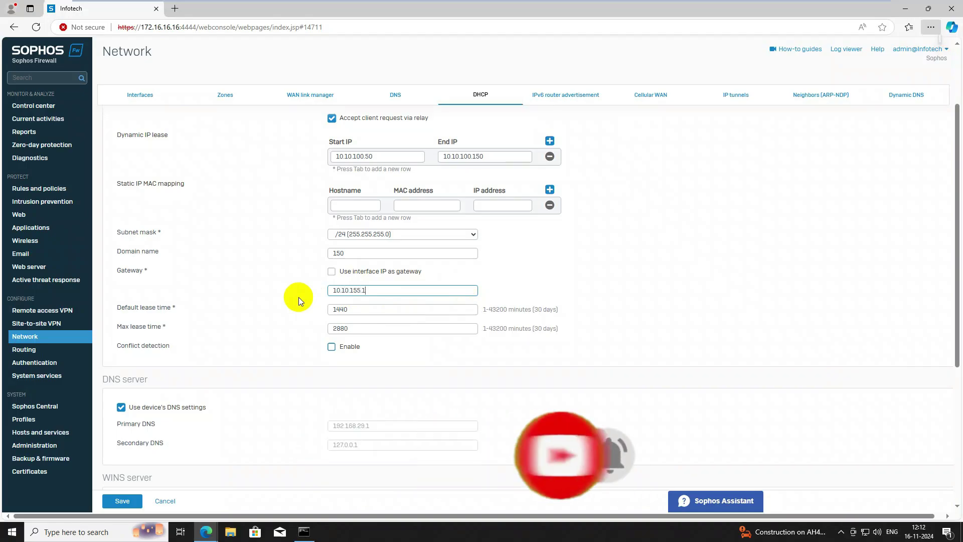
key(BackSpace)
key(BackSpace)
key(BackSpace)
key(BackSpace)
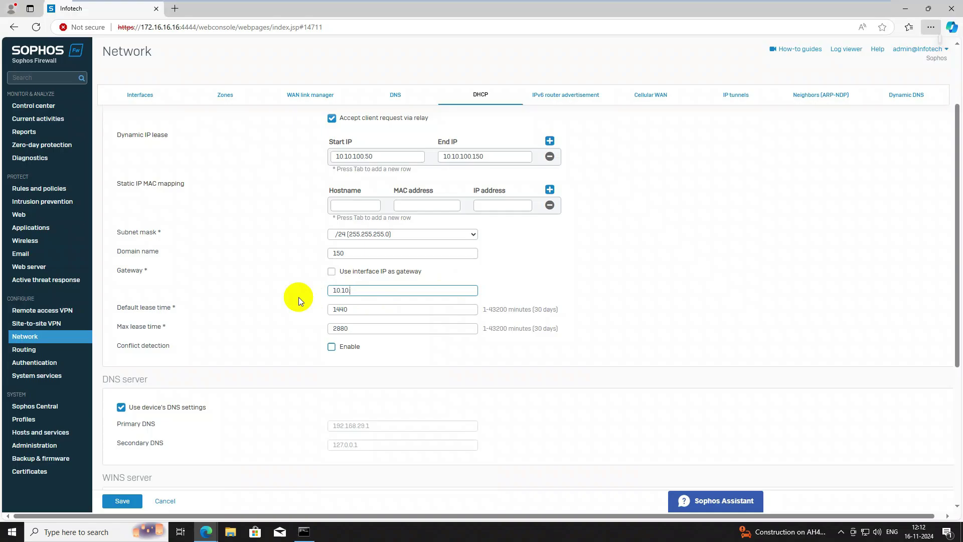
text(00.1)
click(113, 498)
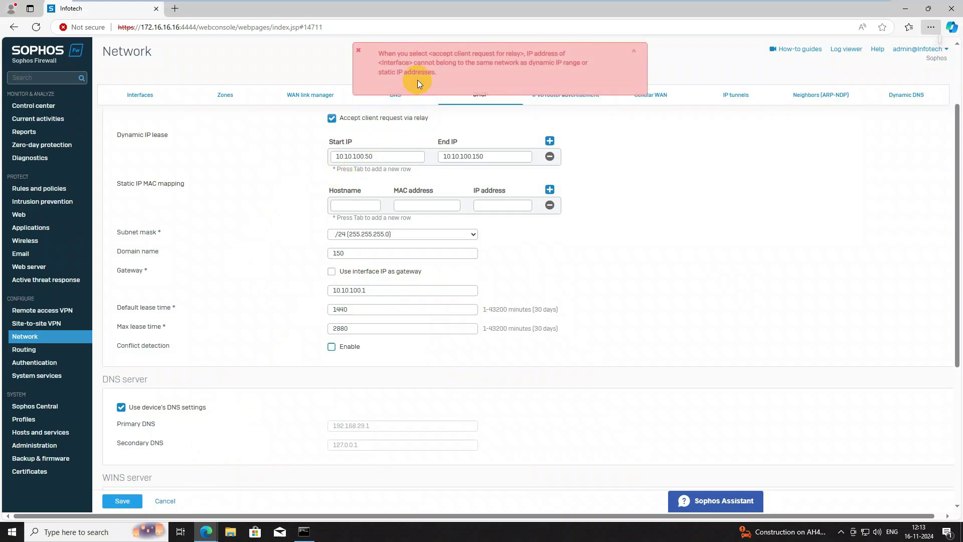
Step: Stop accepting relayed requests on CCTV_DHCP and save the server
scroll(446, 193, up, 2)
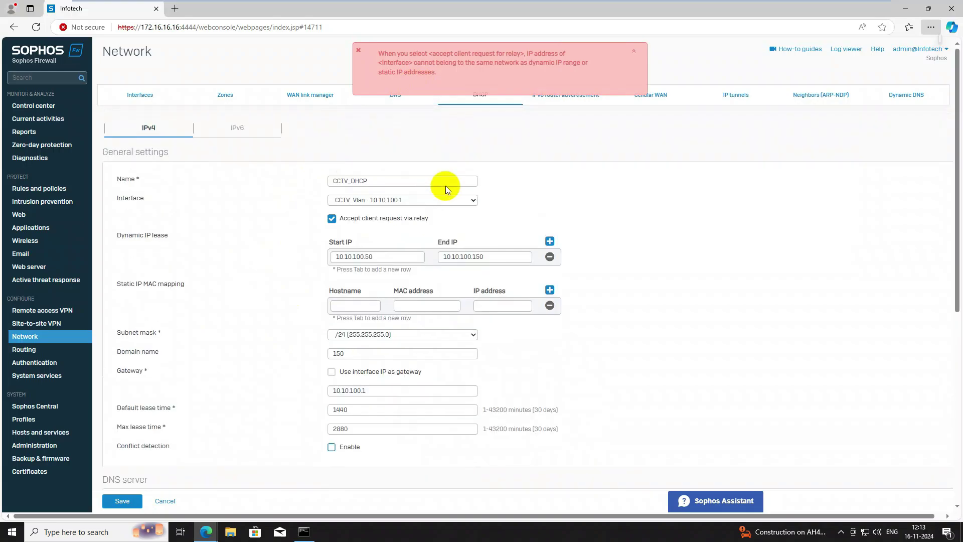
click(332, 218)
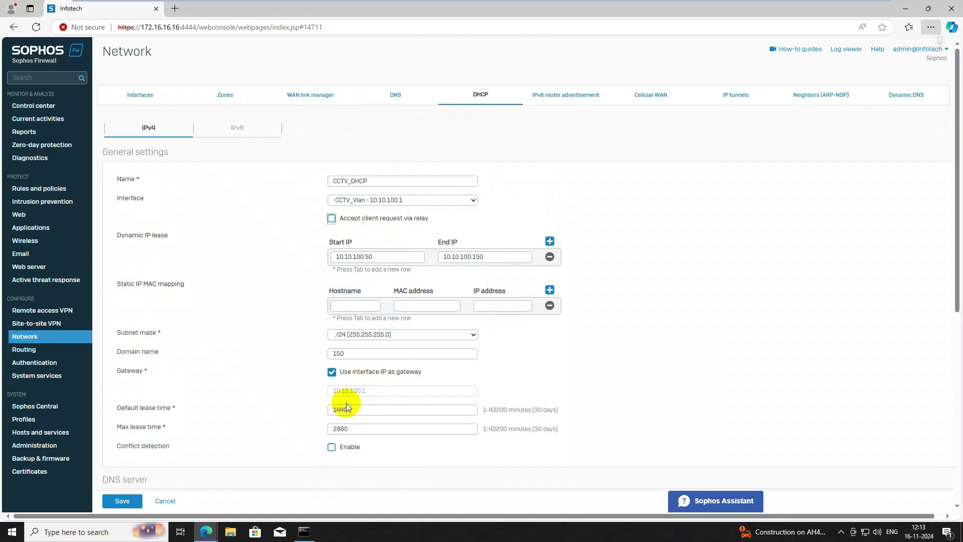
scroll(376, 396, down, 1)
scroll(375, 396, down, 3)
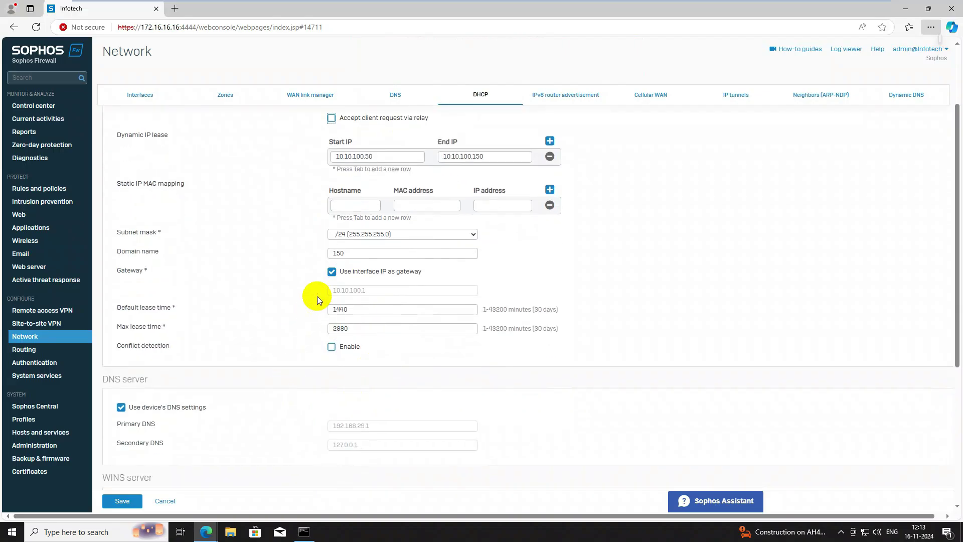
click(120, 501)
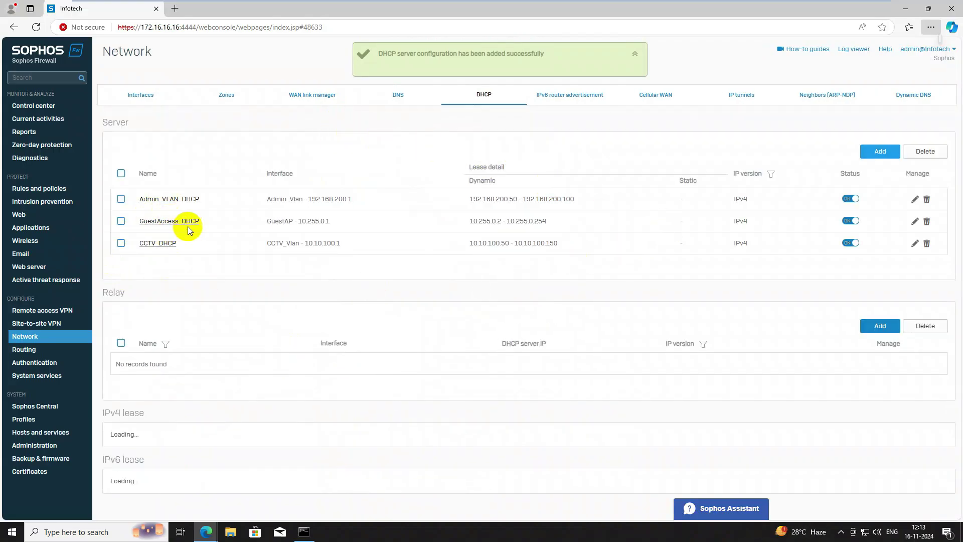
Step: Add another DHCP server on the Printer_Vlan interface
click(879, 152)
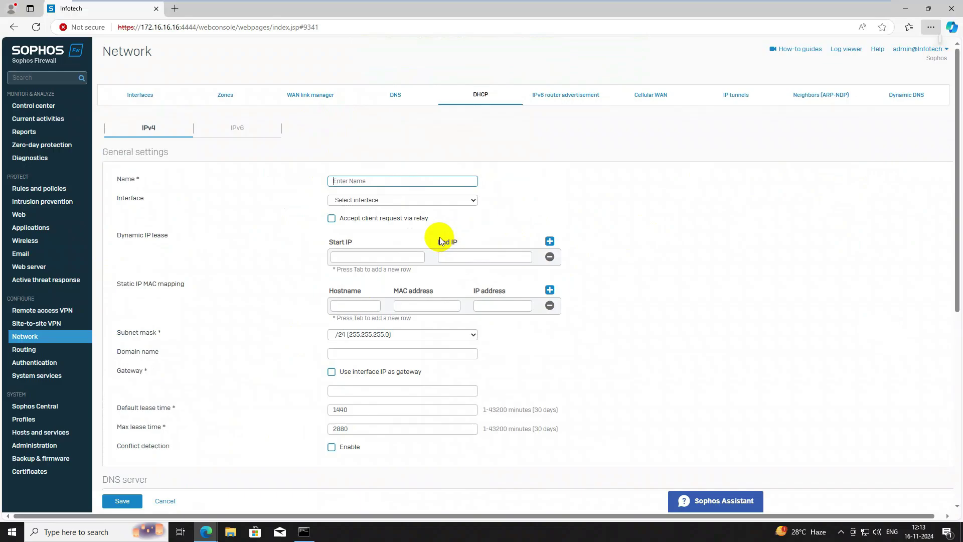
click(389, 181)
click(344, 201)
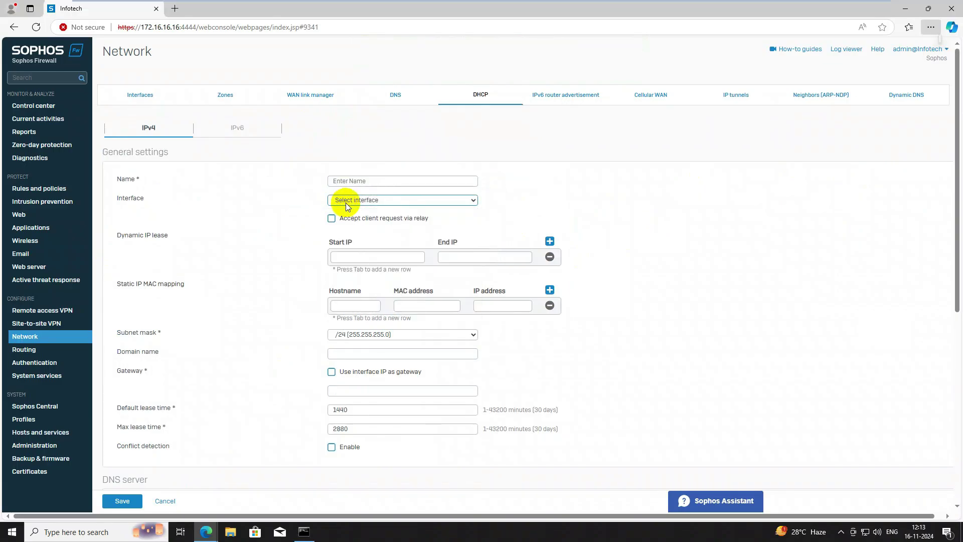
click(353, 201)
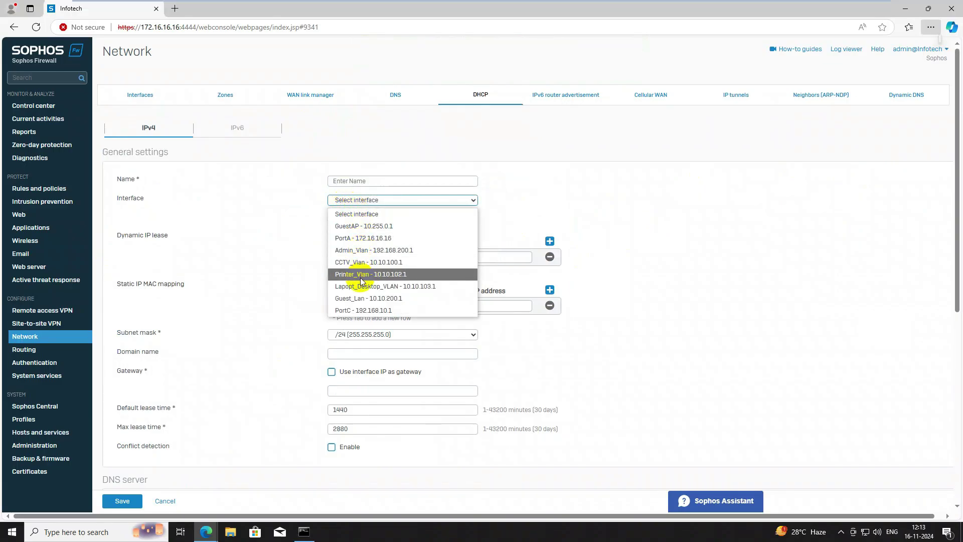
click(359, 274)
Step: Name the server Printer_DHCP
click(358, 182)
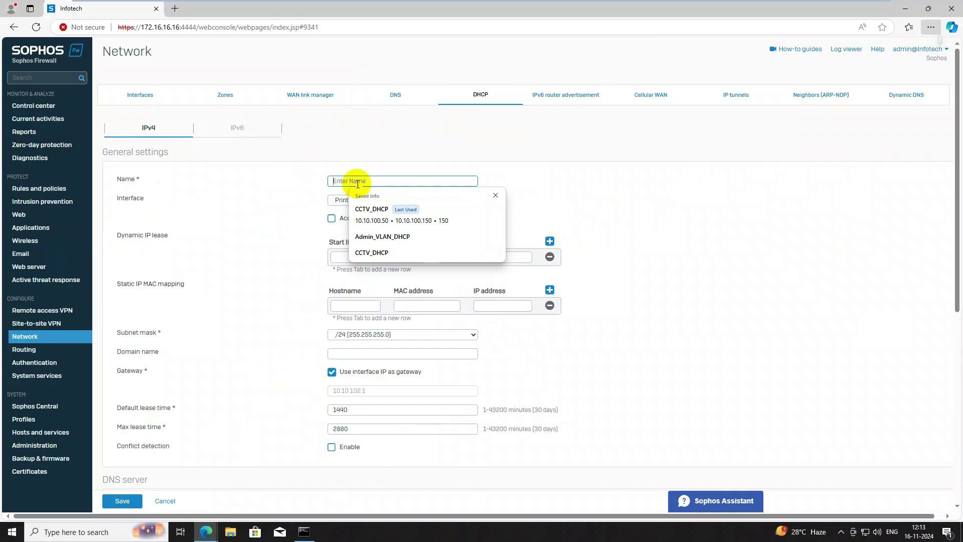
key(Caps_Lock)
text(p)
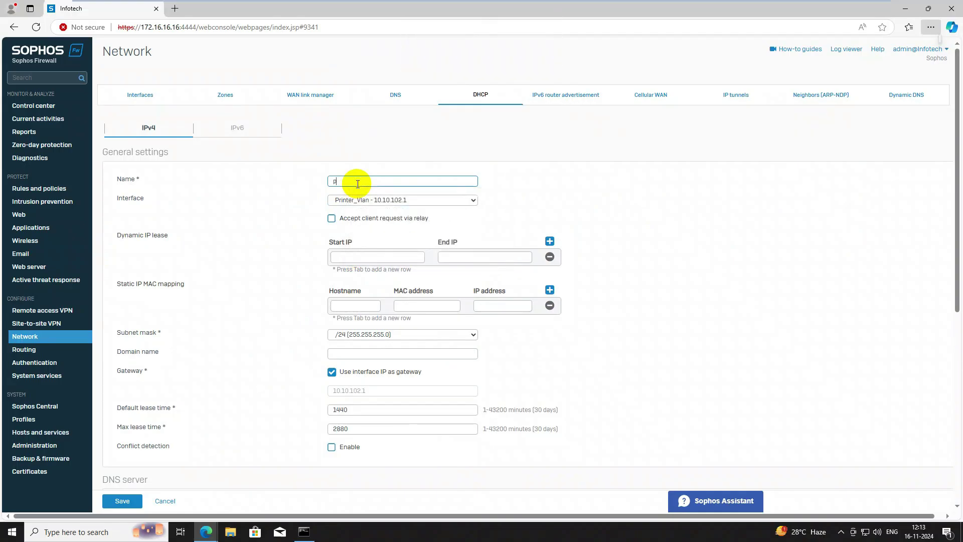
text(rrinter)
key(Caps_Lock)
key(BackSpace)
key(BackSpace)
key(BackSpace)
key(BackSpace)
key(BackSpace)
key(BackSpace)
key(BackSpace)
text(Perin)
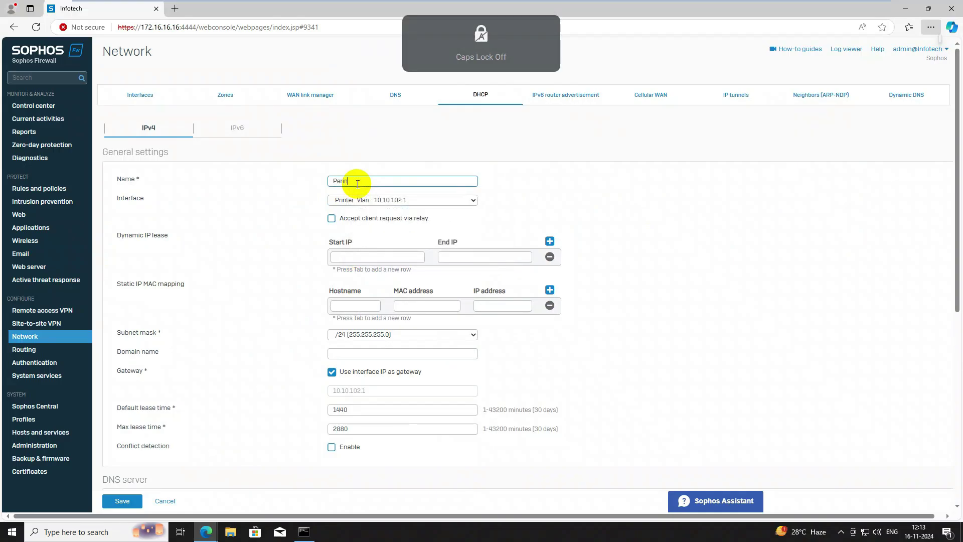
text(ter)
key(BackSpace)
key(BackSpace)
key(BackSpace)
key(BackSpace)
key(BackSpace)
key(BackSpace)
key(BackSpace)
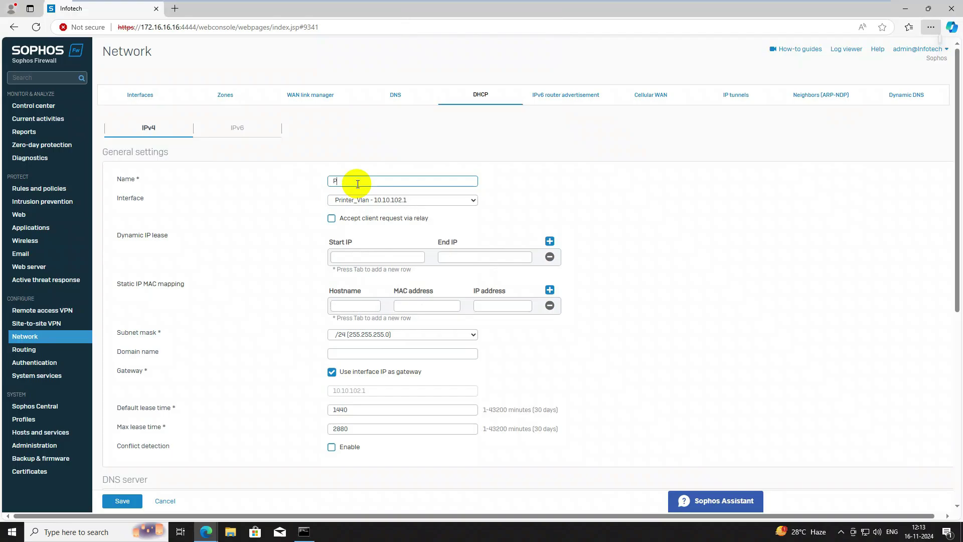
key(Caps_Lock)
text(Pri)
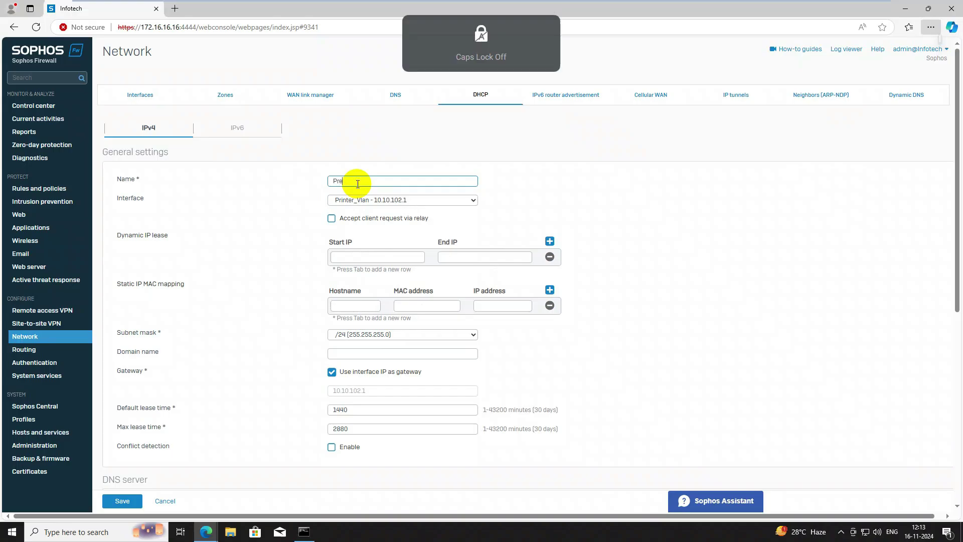
text(nter)
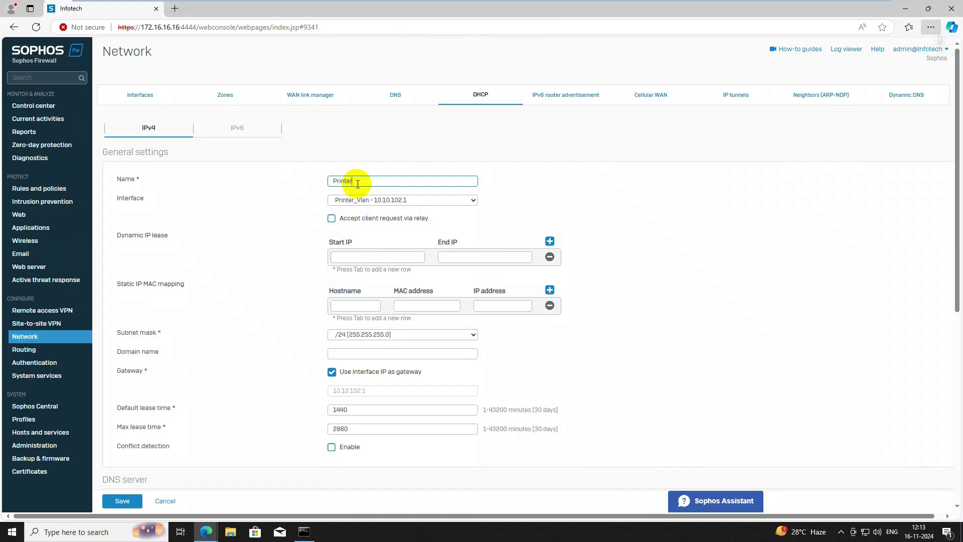
text(_)
key(Caps_Lock)
text(DHCP)
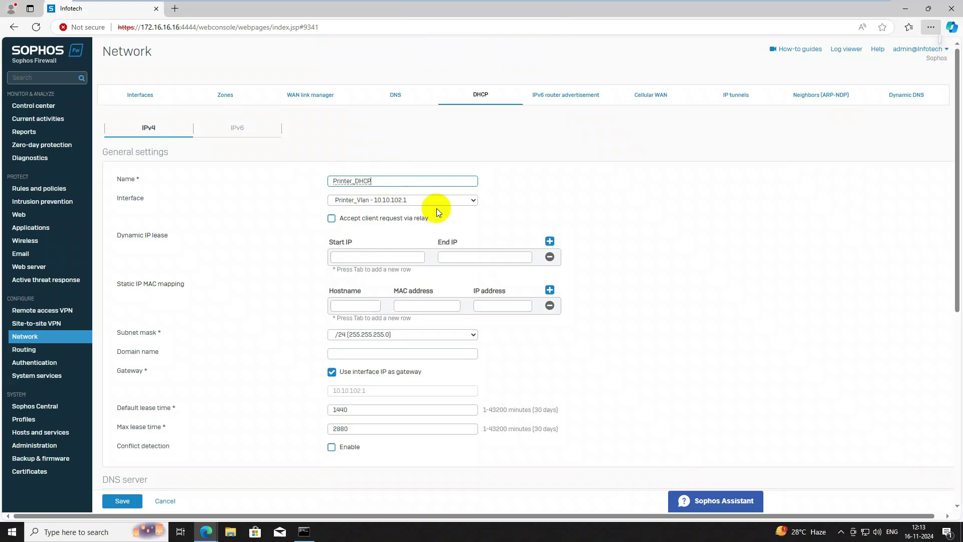
Step: Set its lease range from 10.10.102.50 to 10.10.102.75
click(365, 258)
text(10)
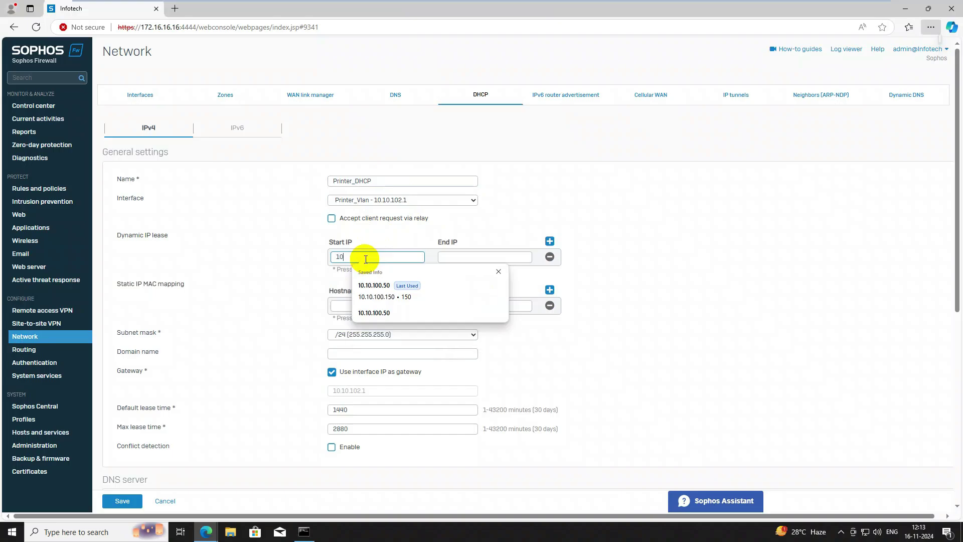
text(.10)
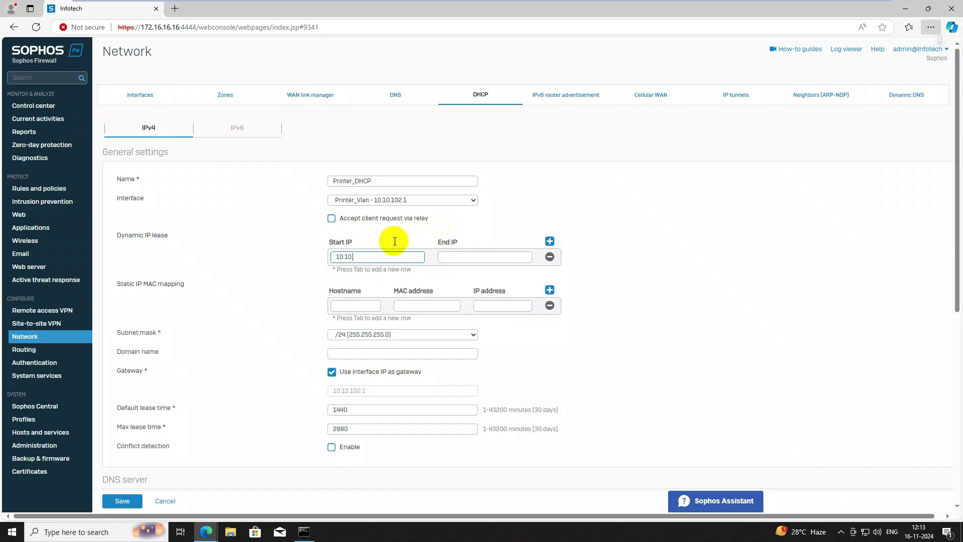
text(.102.50)
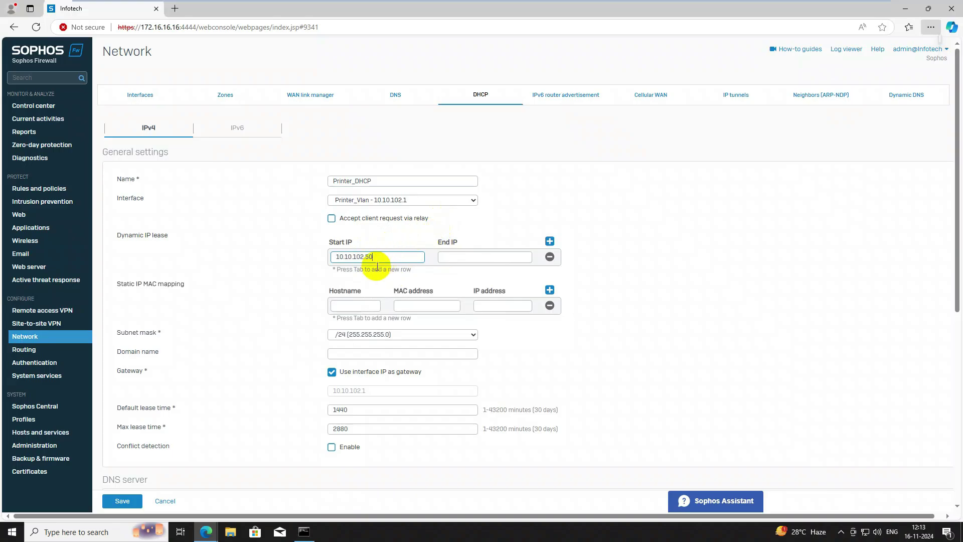
click(455, 261)
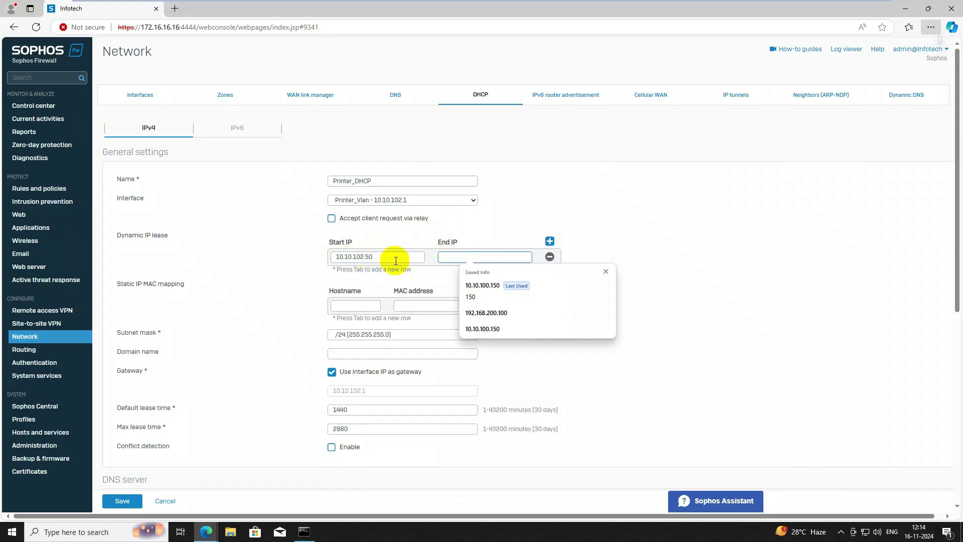
drag(381, 257, 324, 258)
key(ctrl+c)
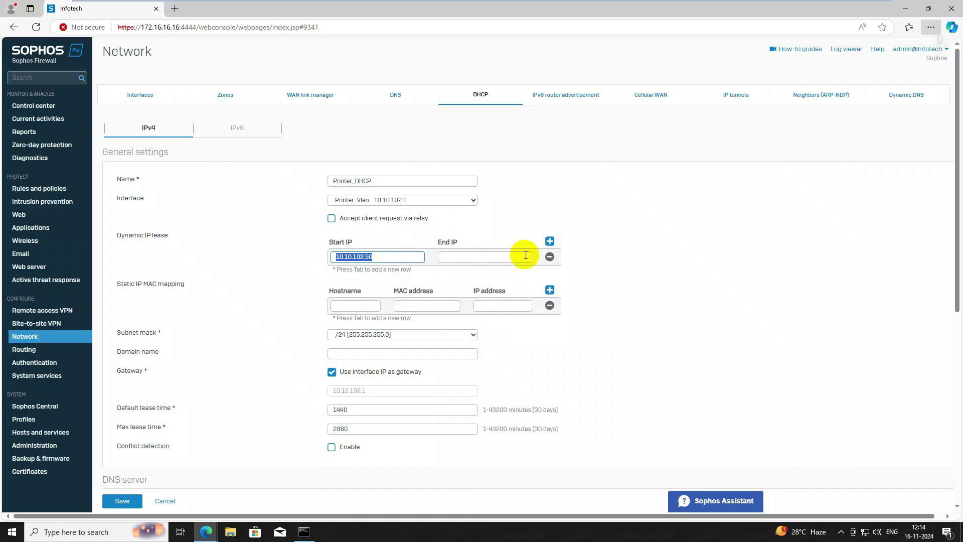
click(476, 257)
key(ctrl+v)
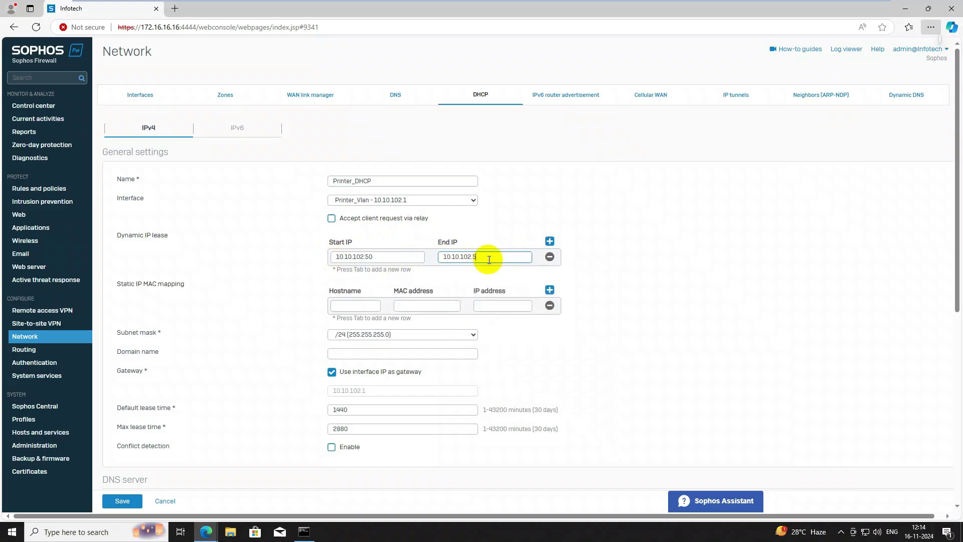
key(BackSpace)
text(75)
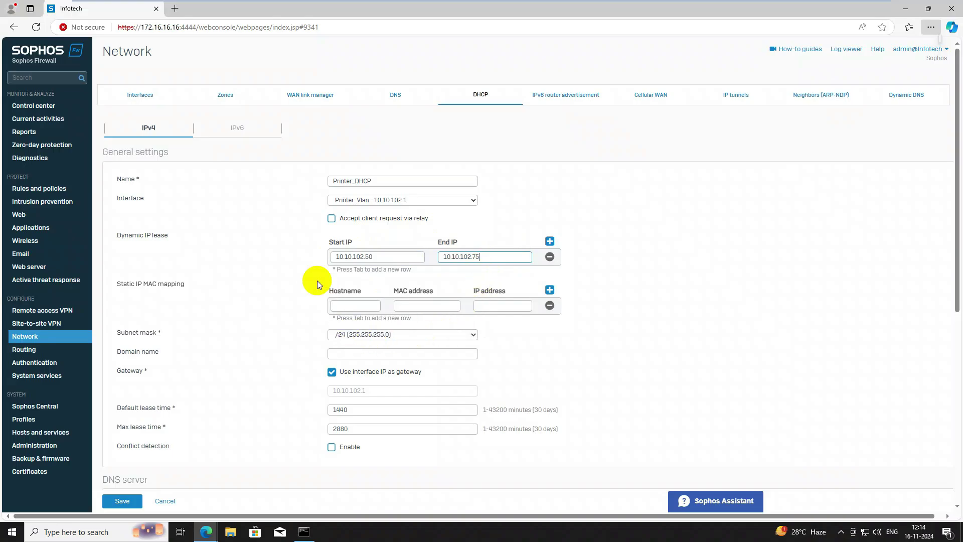
Step: Enable the device's DNS settings and save Printer_DHCP
scroll(311, 354, down, 3)
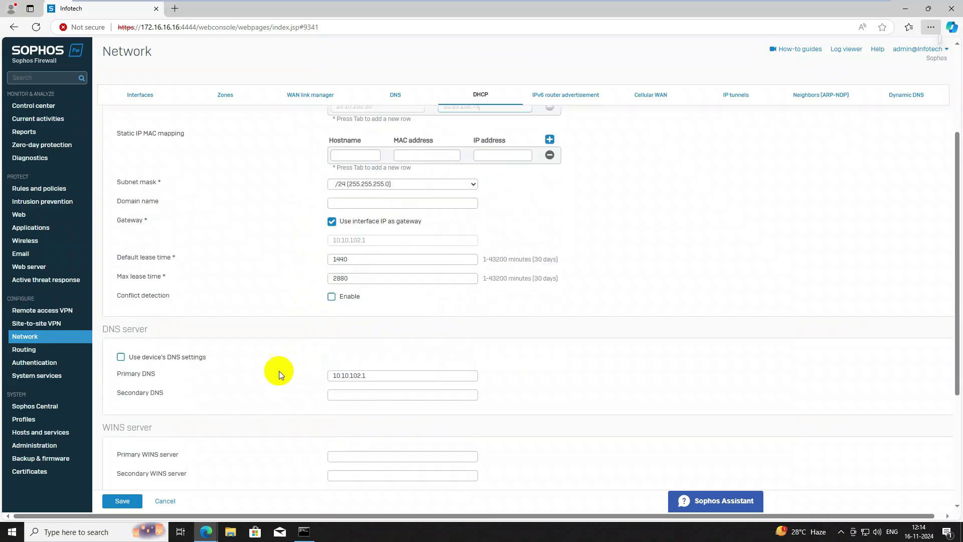
click(120, 357)
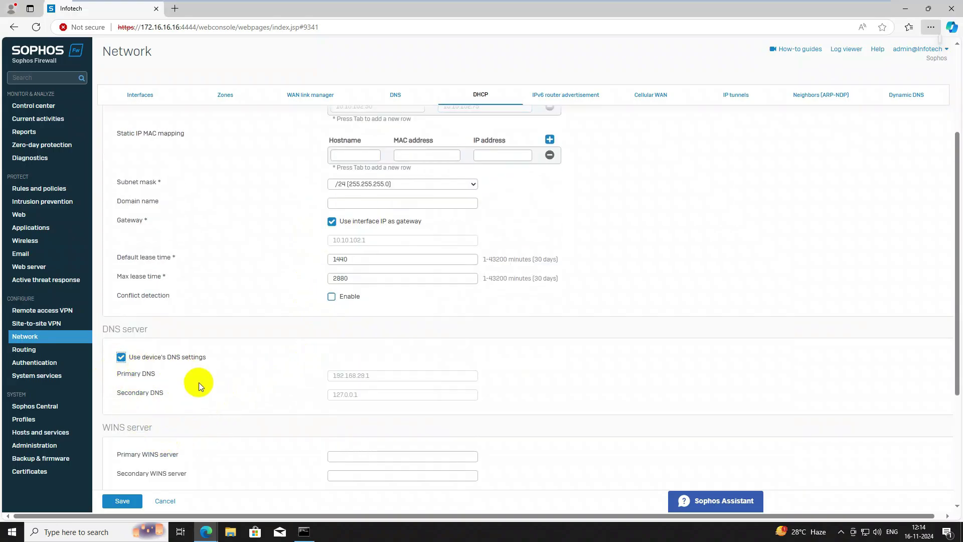
scroll(153, 443, down, 3)
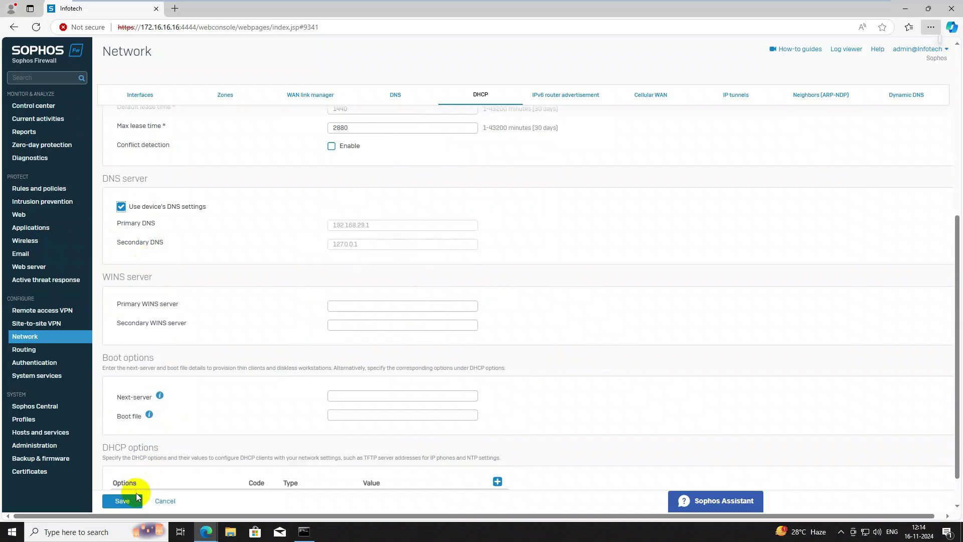
click(123, 501)
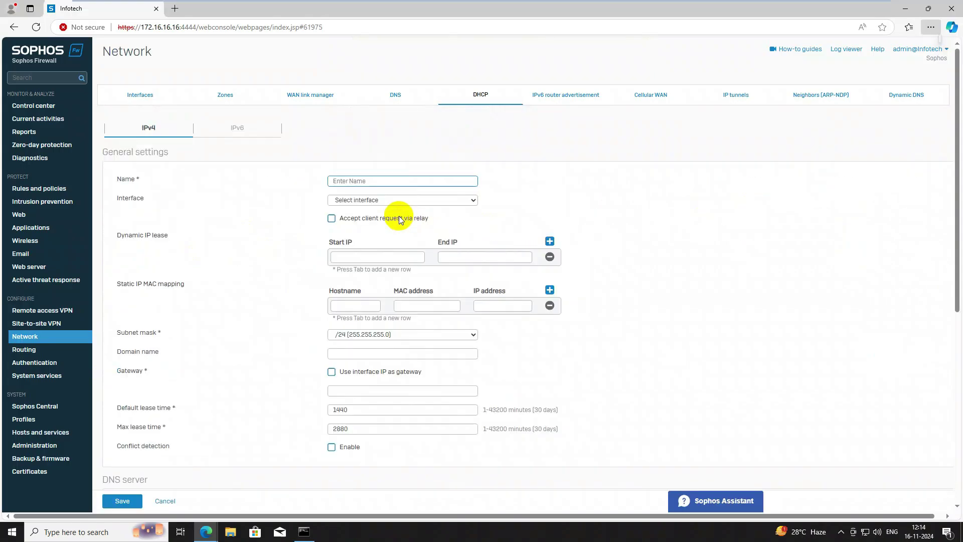
Step: Put the new server on Lapopt_Desktop_VLAN and name it Client_DHCP
click(391, 202)
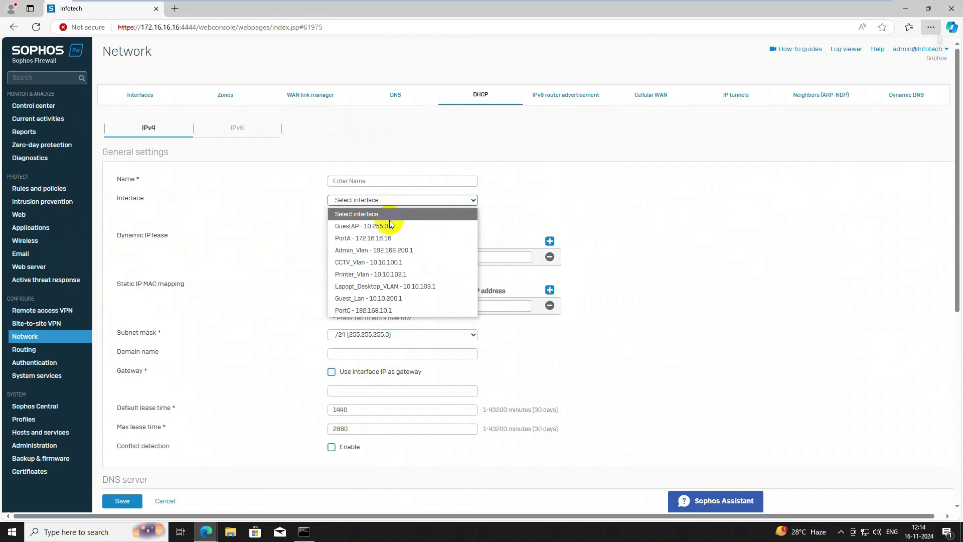
click(375, 284)
click(370, 182)
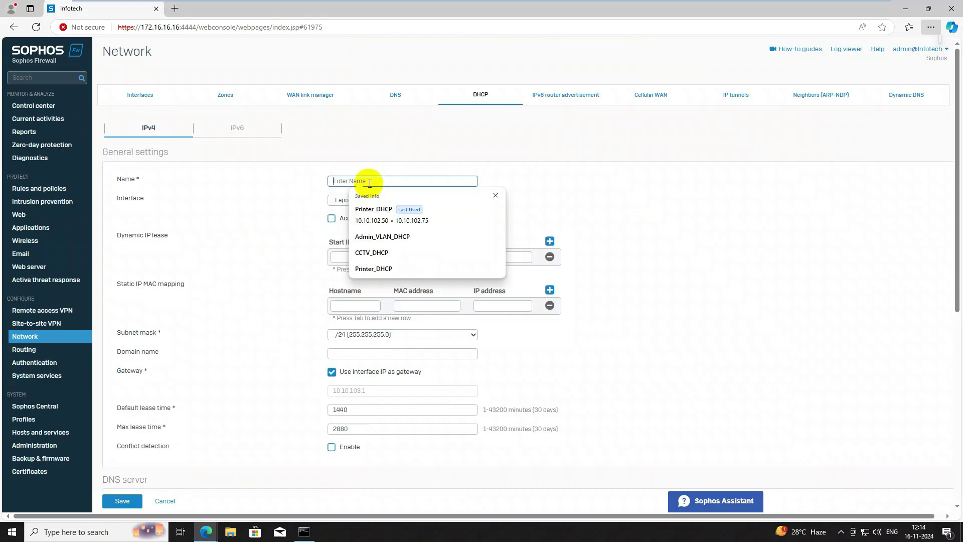
key(Caps_Lock)
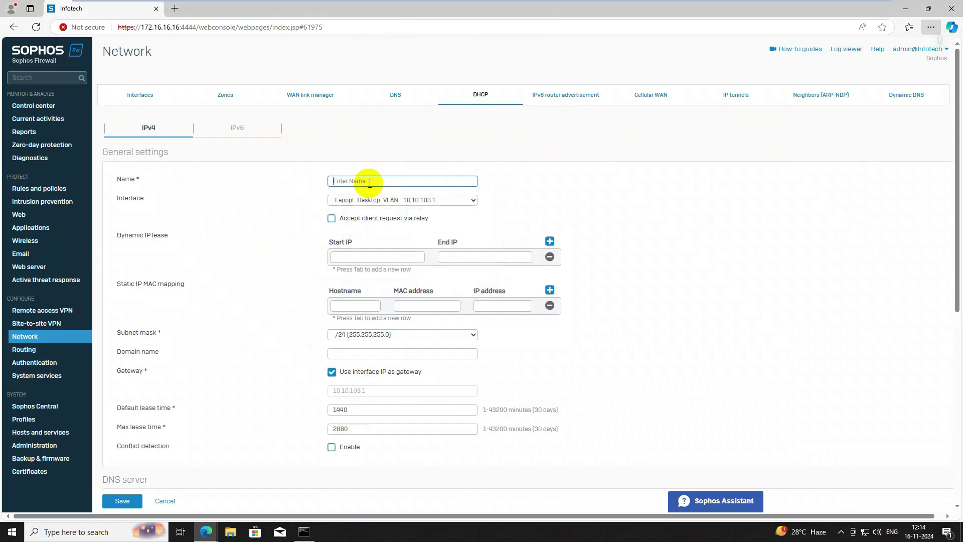
text(Client_)
key(Caps_Lock)
text(DHCP)
Step: Set the lease range from 10.10.103.100 to 10.10.103.200
click(363, 255)
text(10)
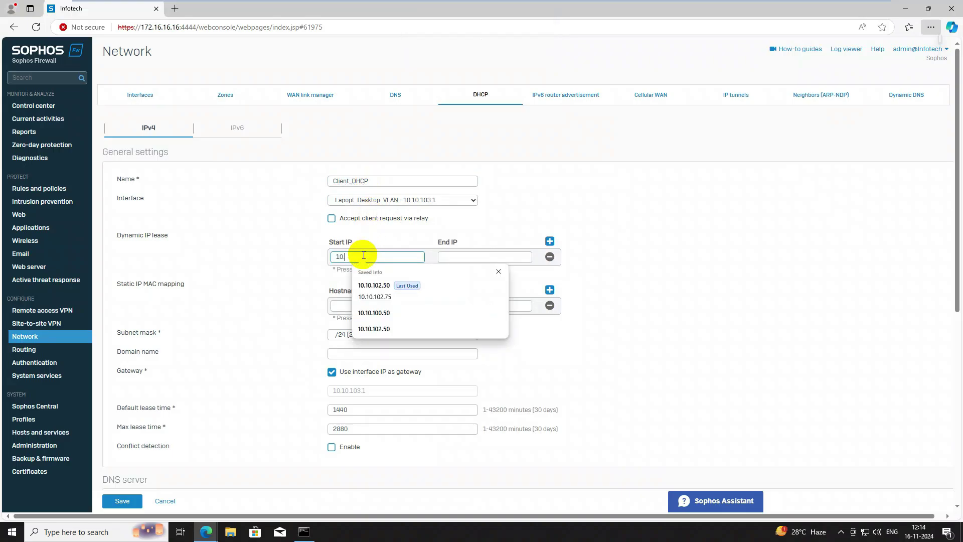
text(.10.103)
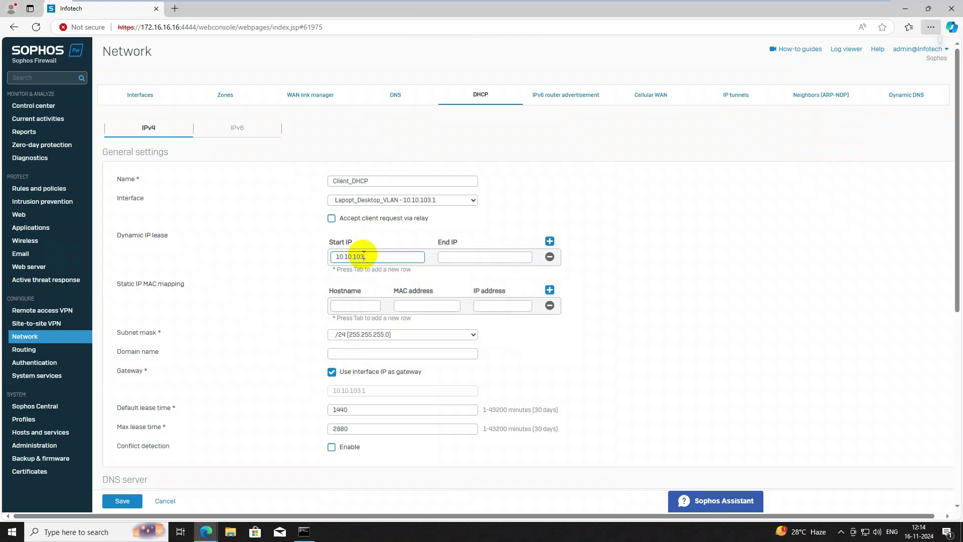
text(.100)
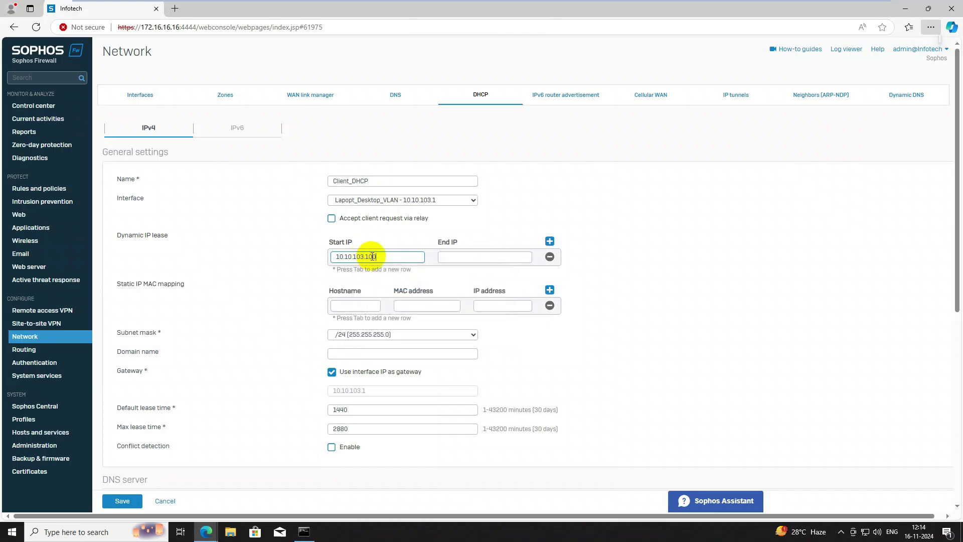
drag(380, 257, 333, 254)
key(ctrl+c)
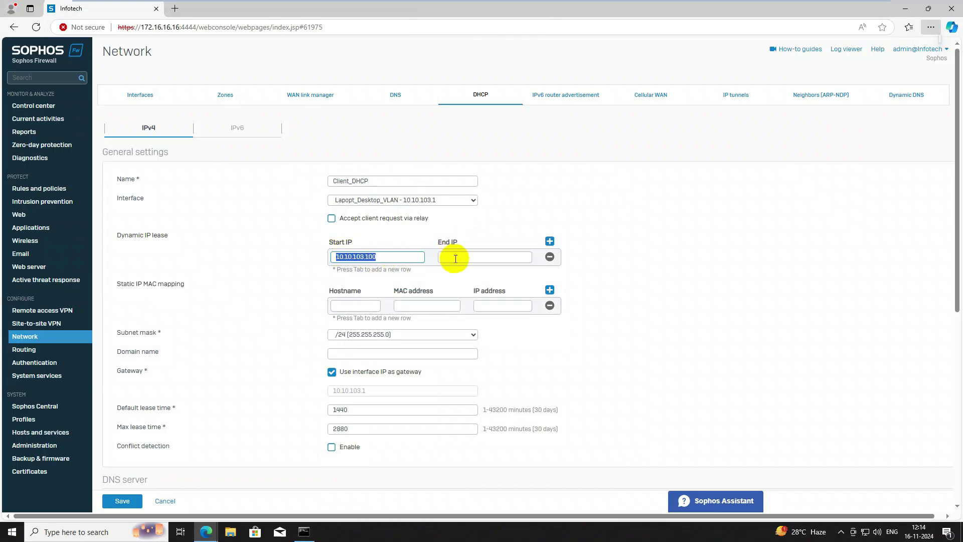
click(456, 257)
key(ctrl+v)
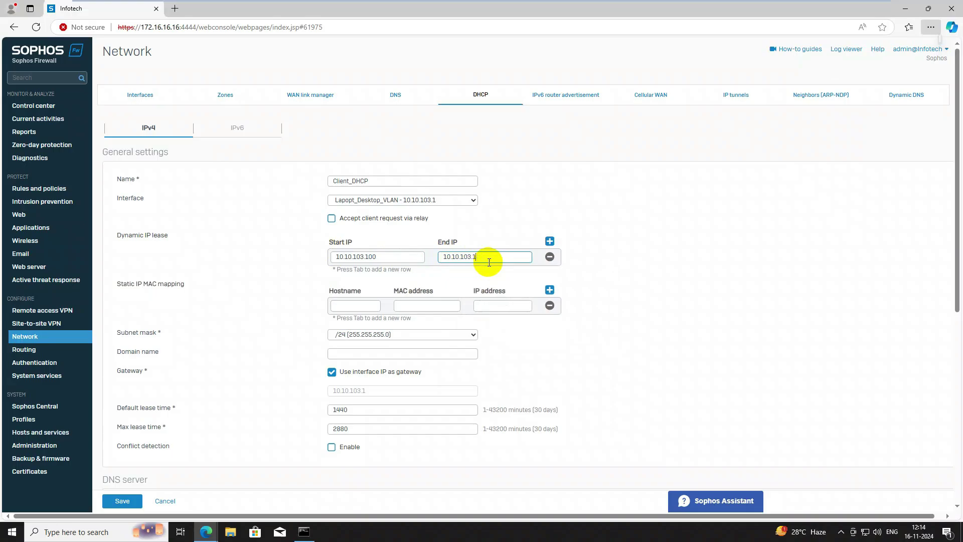
key(BackSpace)
text(200)
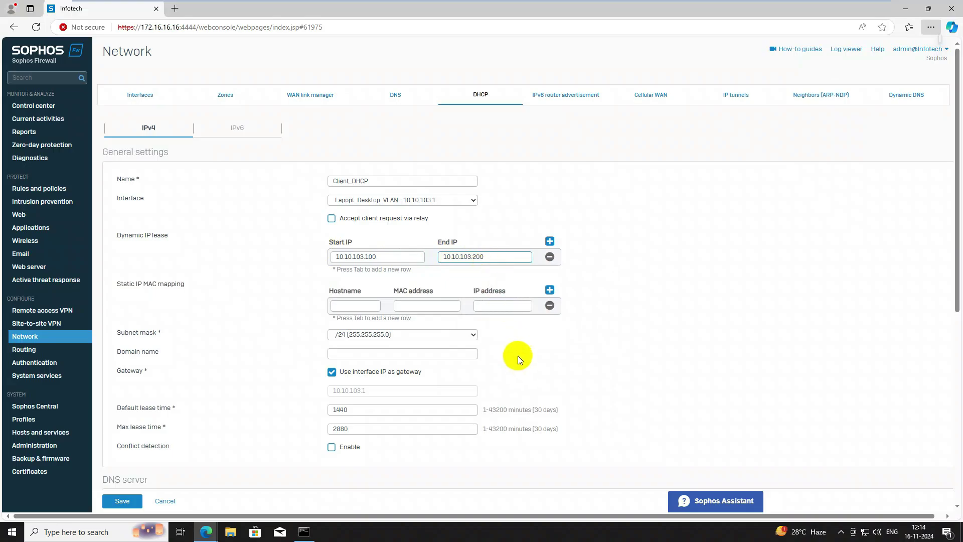
click(501, 362)
Step: Enable the device's DNS settings and save Client_DHCP
scroll(501, 363, down, 2)
scroll(305, 415, down, 3)
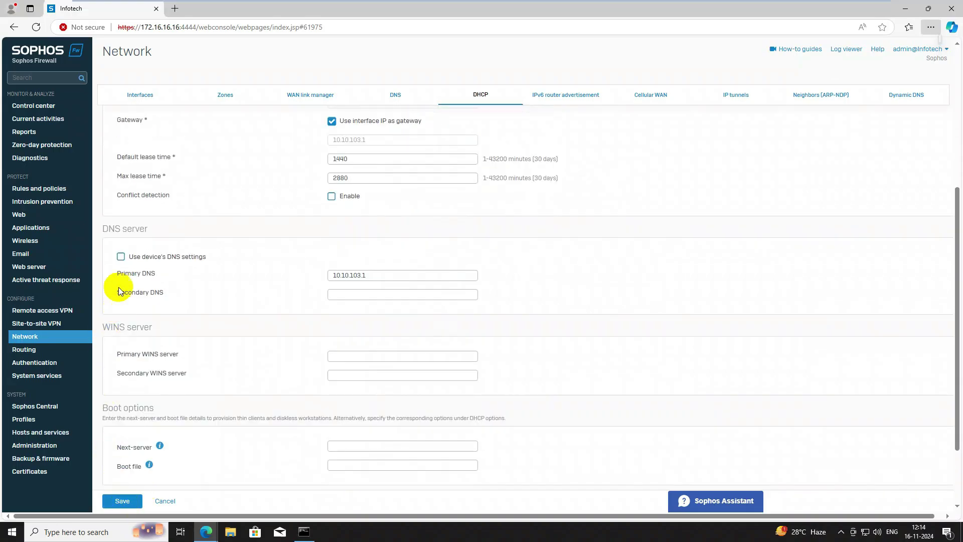
click(121, 257)
click(125, 499)
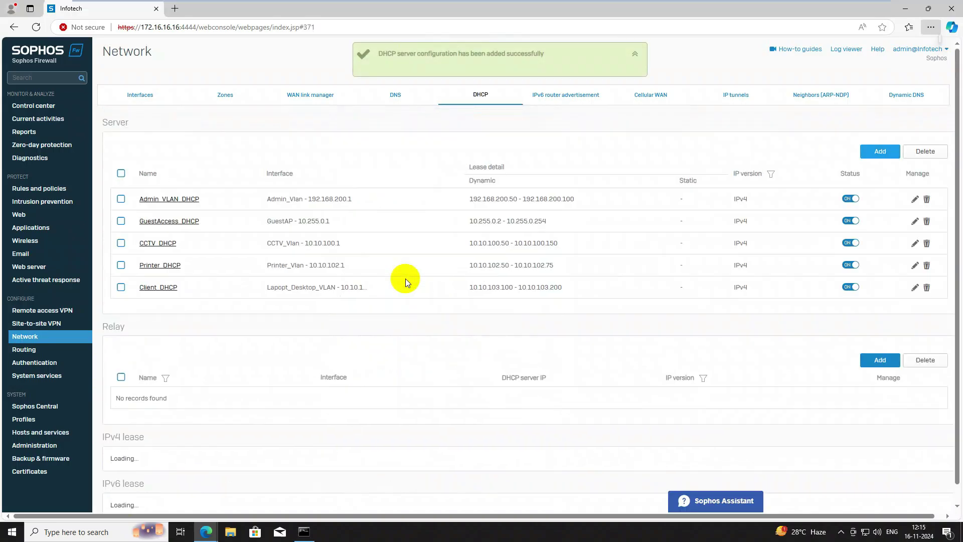
Step: Add a new DHCP server on the Guest_Lan interface named Guest_DHCP
click(877, 149)
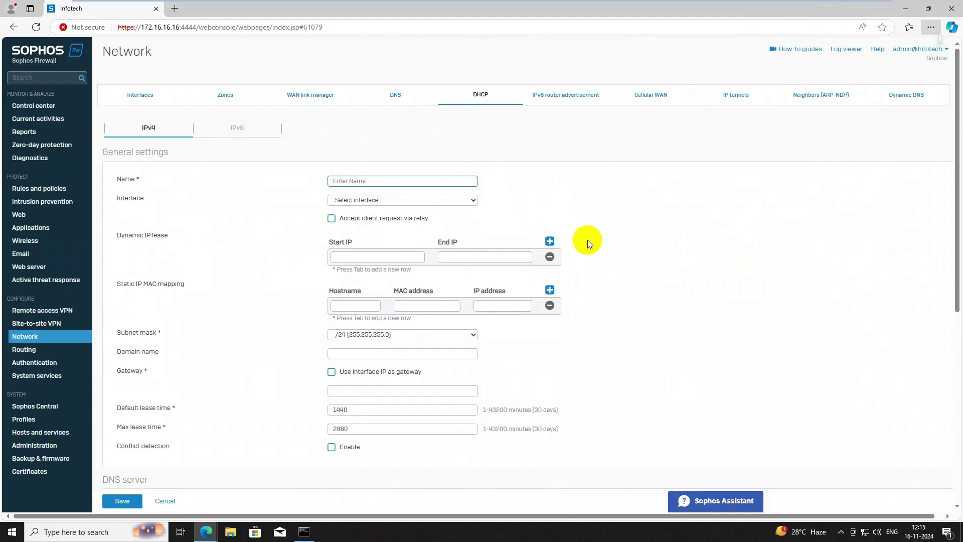
click(408, 200)
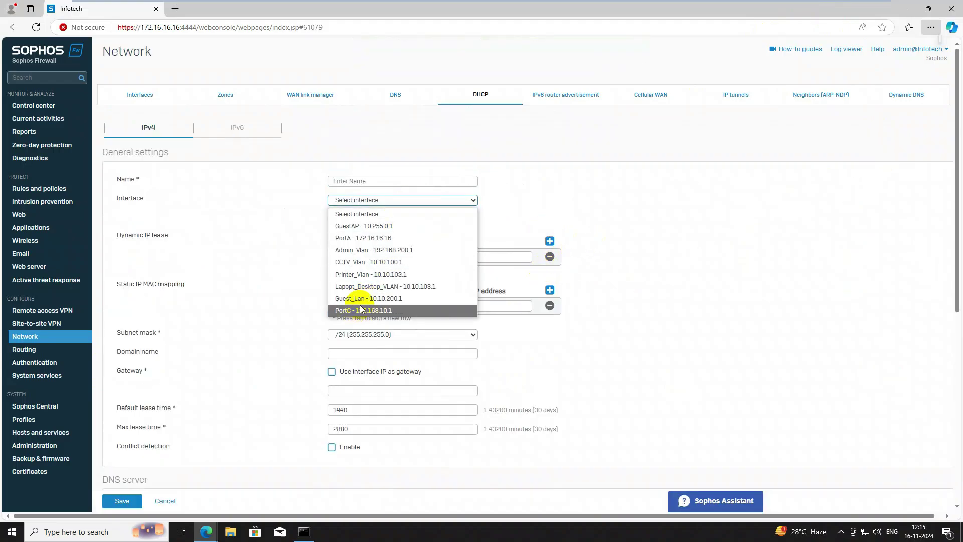
key(Escape)
click(351, 181)
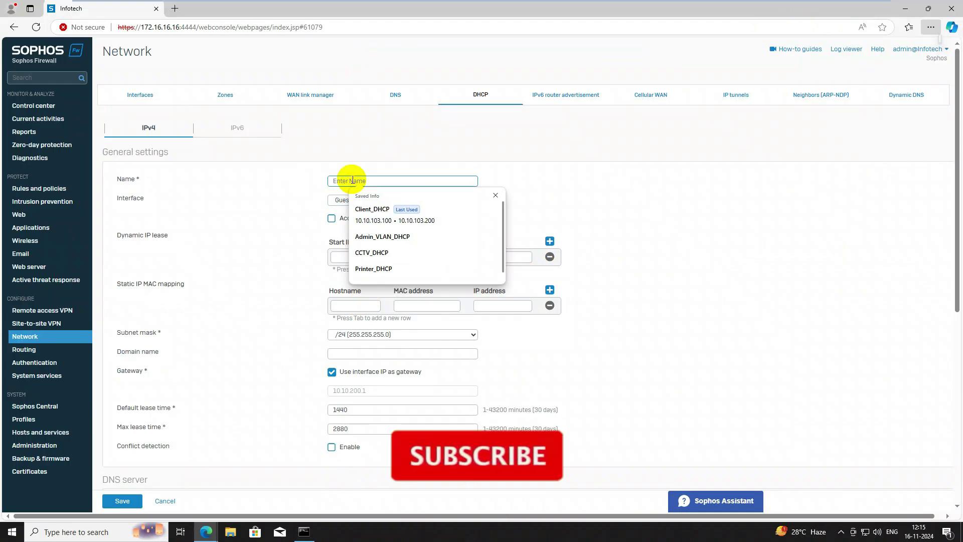
key(Caps_Lock)
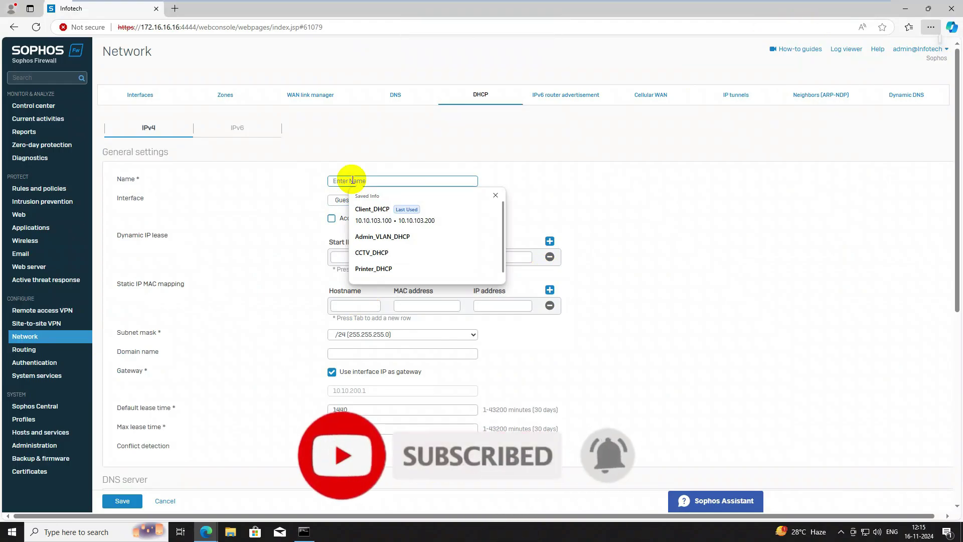
text(g)
key(Caps_Lock)
text(U)
key(BackSpace)
key(BackSpace)
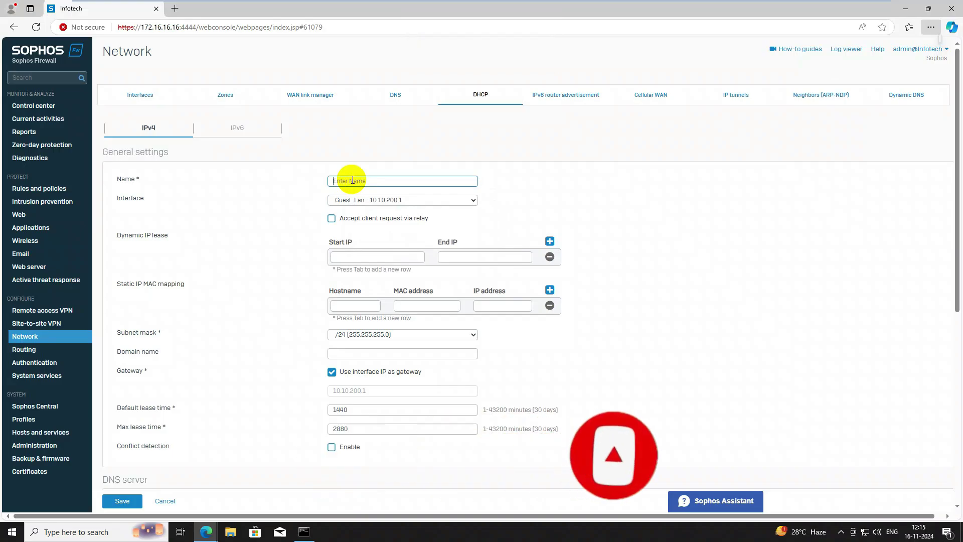
text(G)
key(Caps_Lock)
text(uest_)
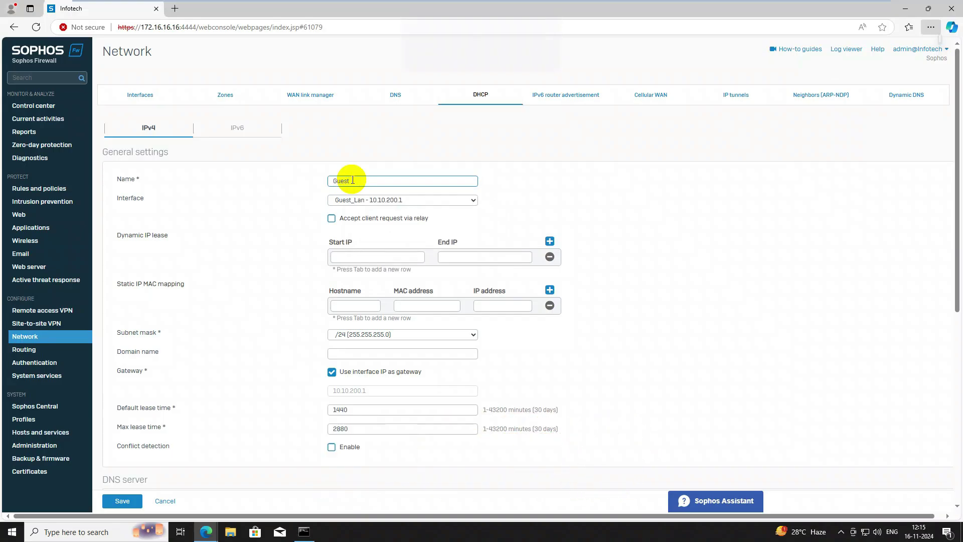
text(DHCP)
Step: Set the lease range 10.10.200.100–10.10.200.250, use the device's DNS settings, and save
click(347, 261)
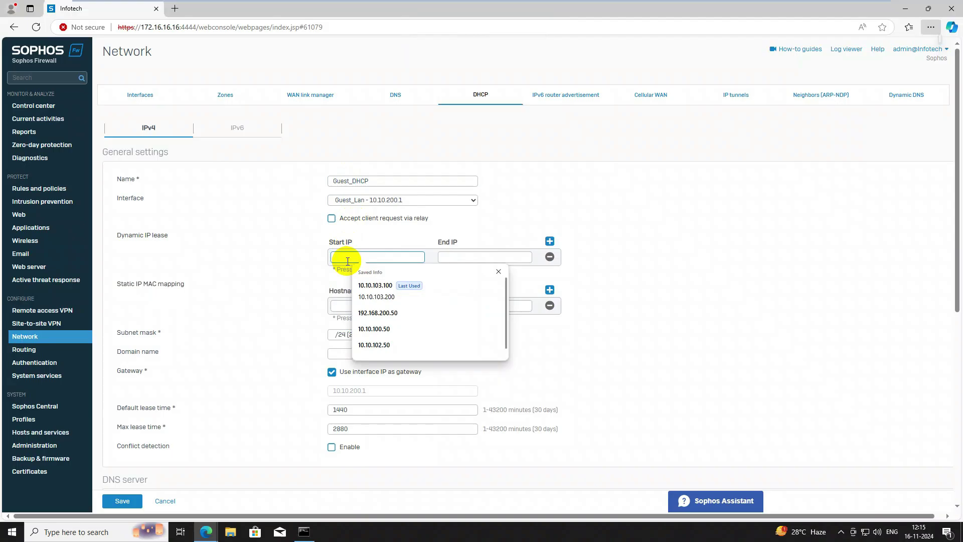
text(10)
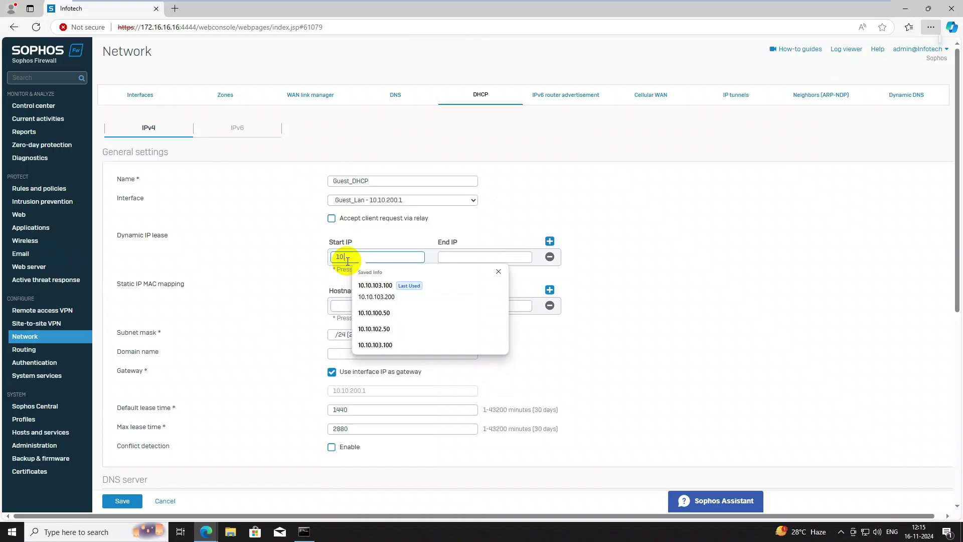
text(.10.200)
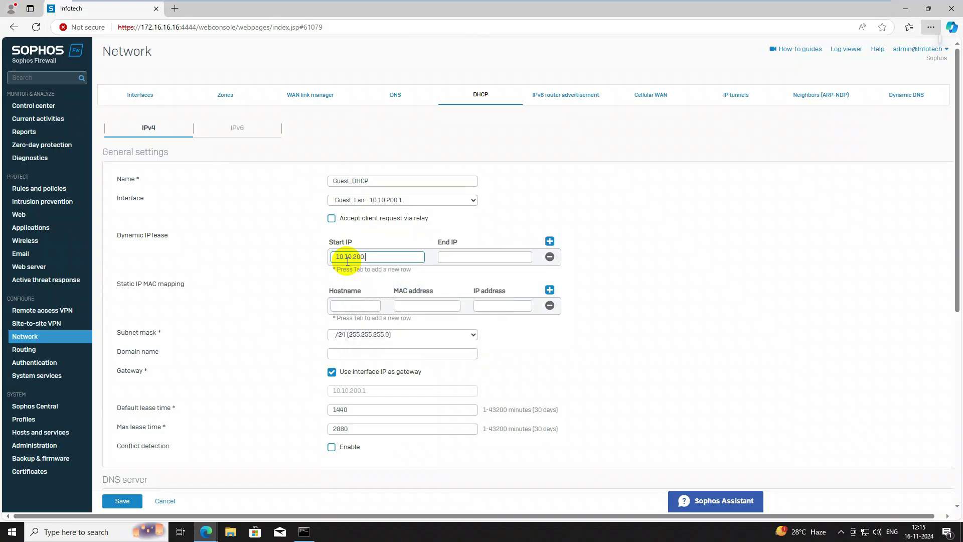
text(.100)
drag(377, 257, 332, 255)
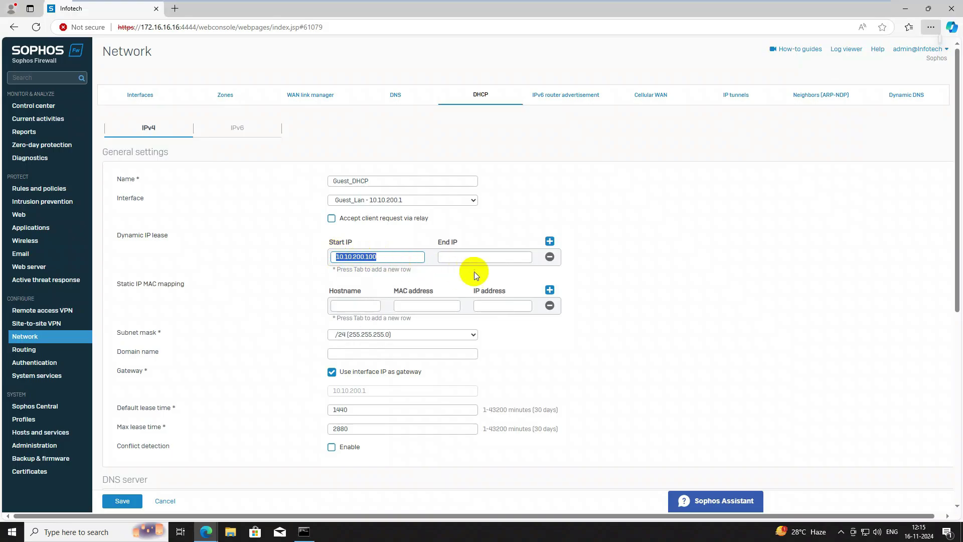
click(472, 258)
text(10.10.200.)
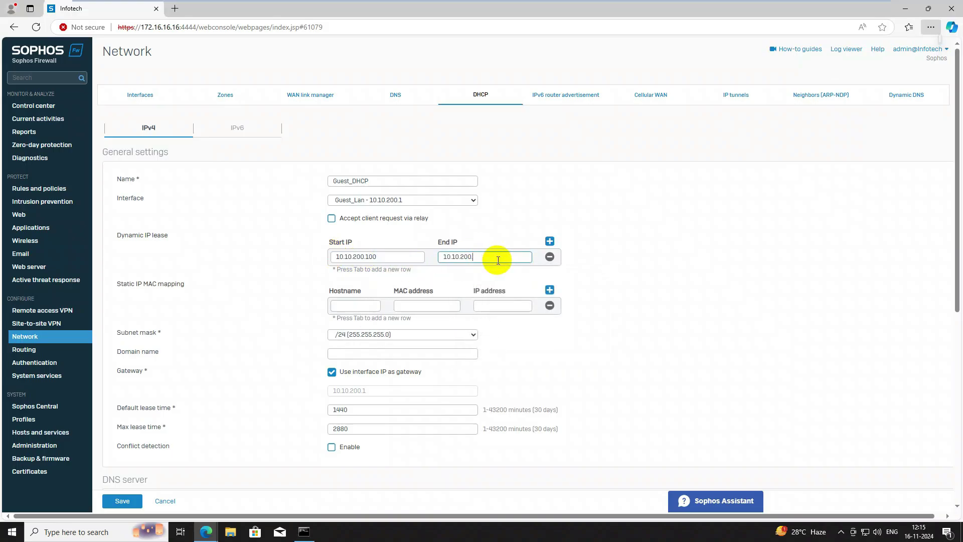
text(250)
scroll(176, 444, down, 5)
click(120, 257)
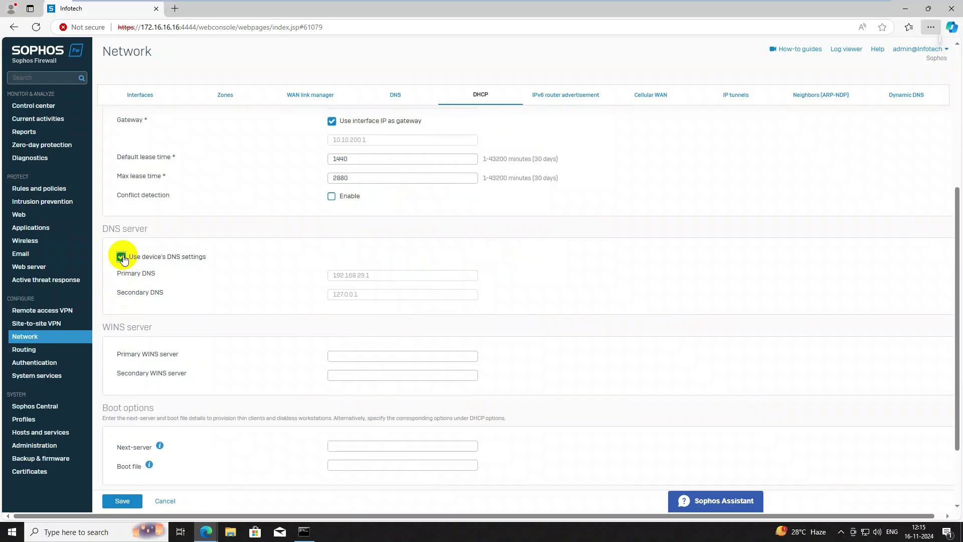
click(127, 504)
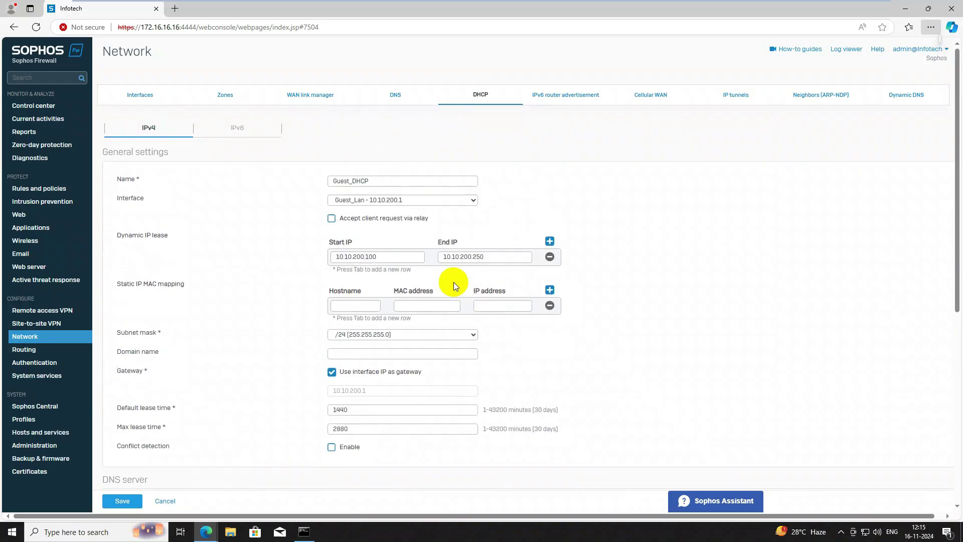